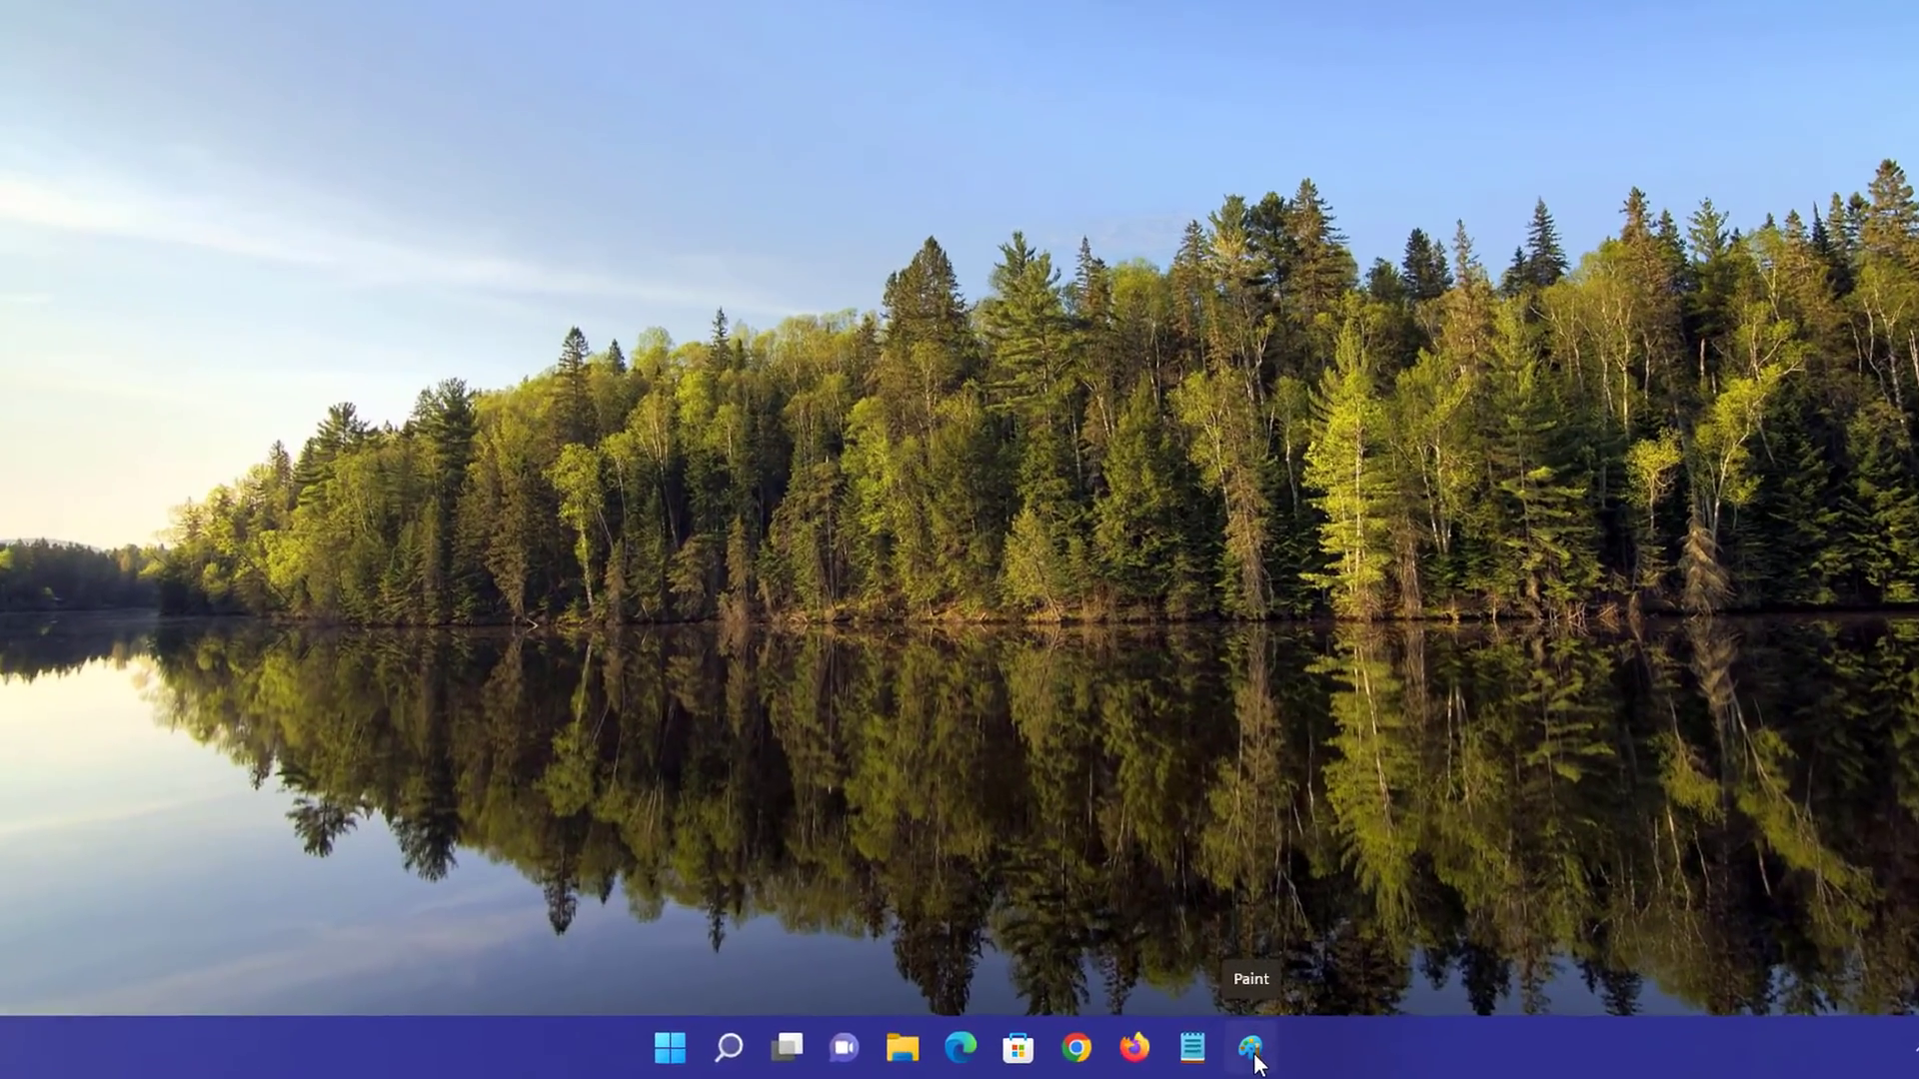
# Step: Unpin Paint and Firefox from the taskbar
pyautogui.rightClick(1255, 1057)
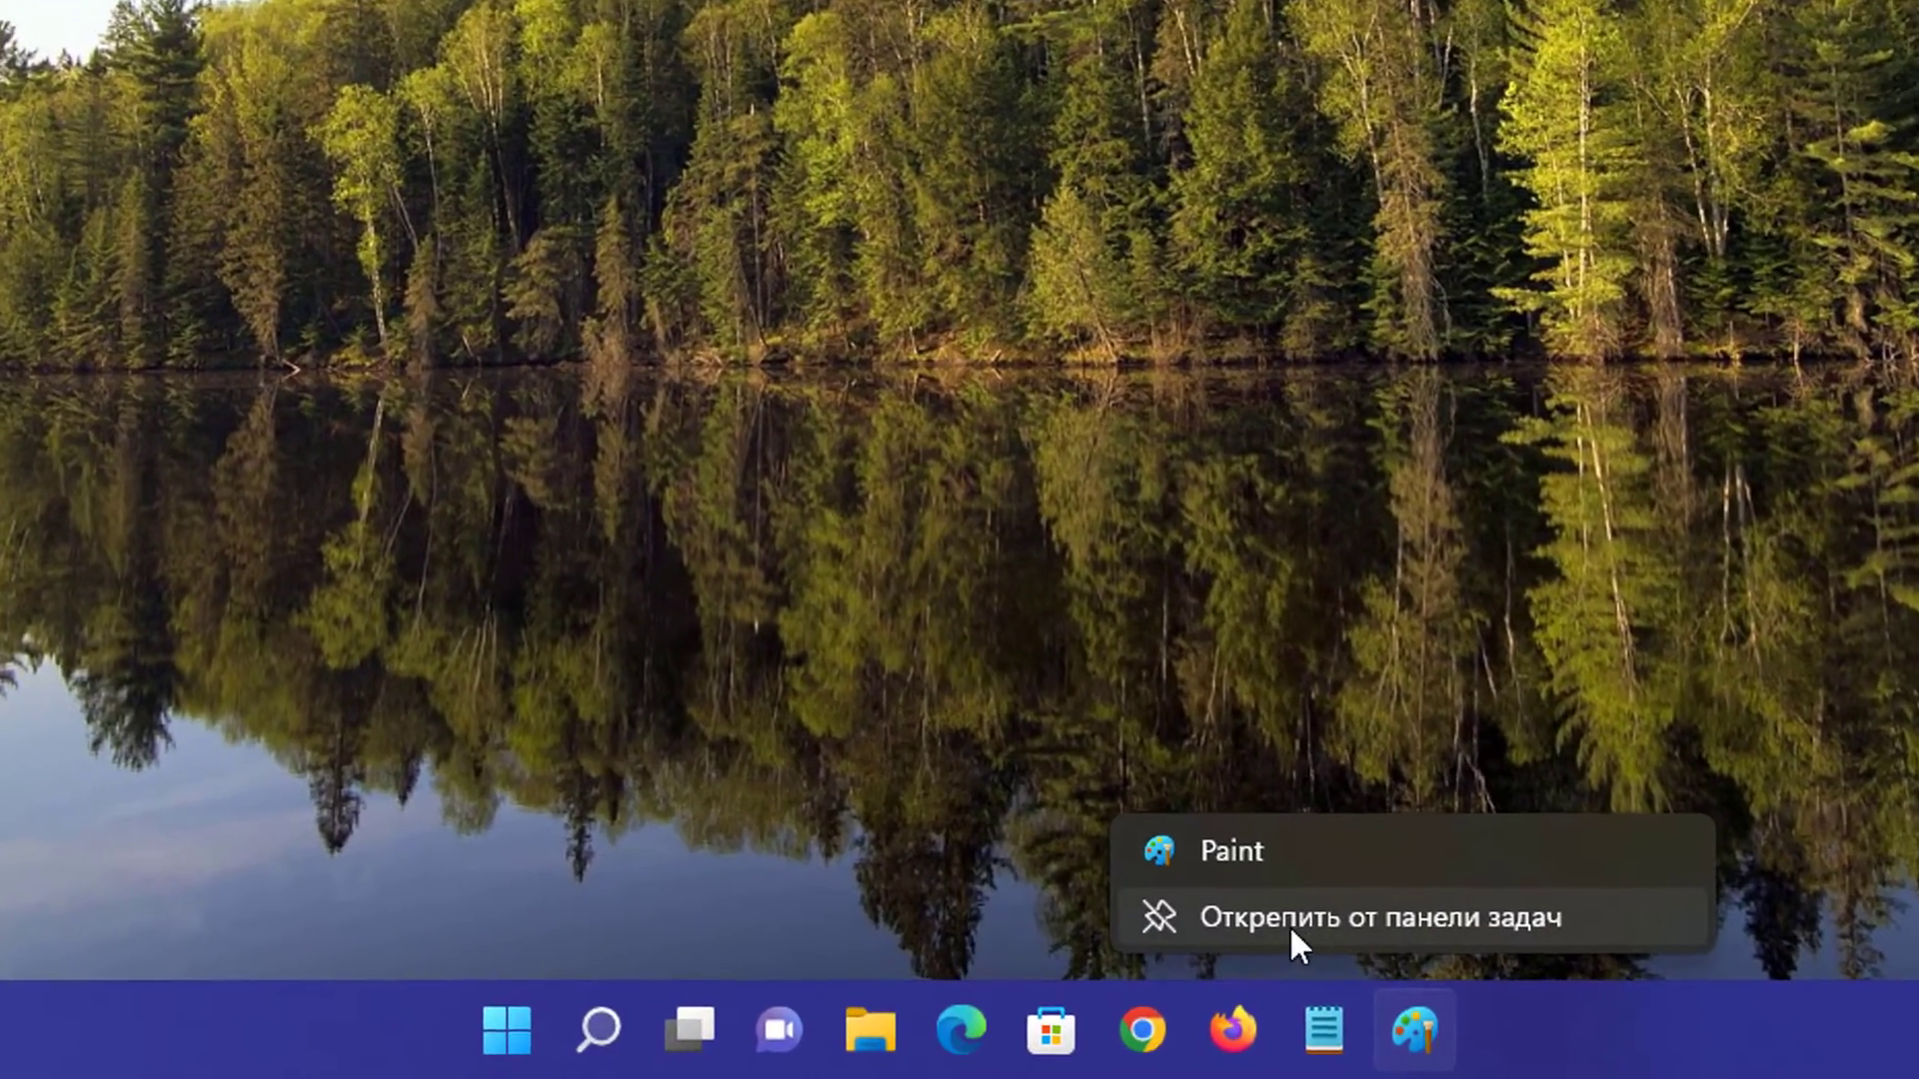
pyautogui.click(1499, 919)
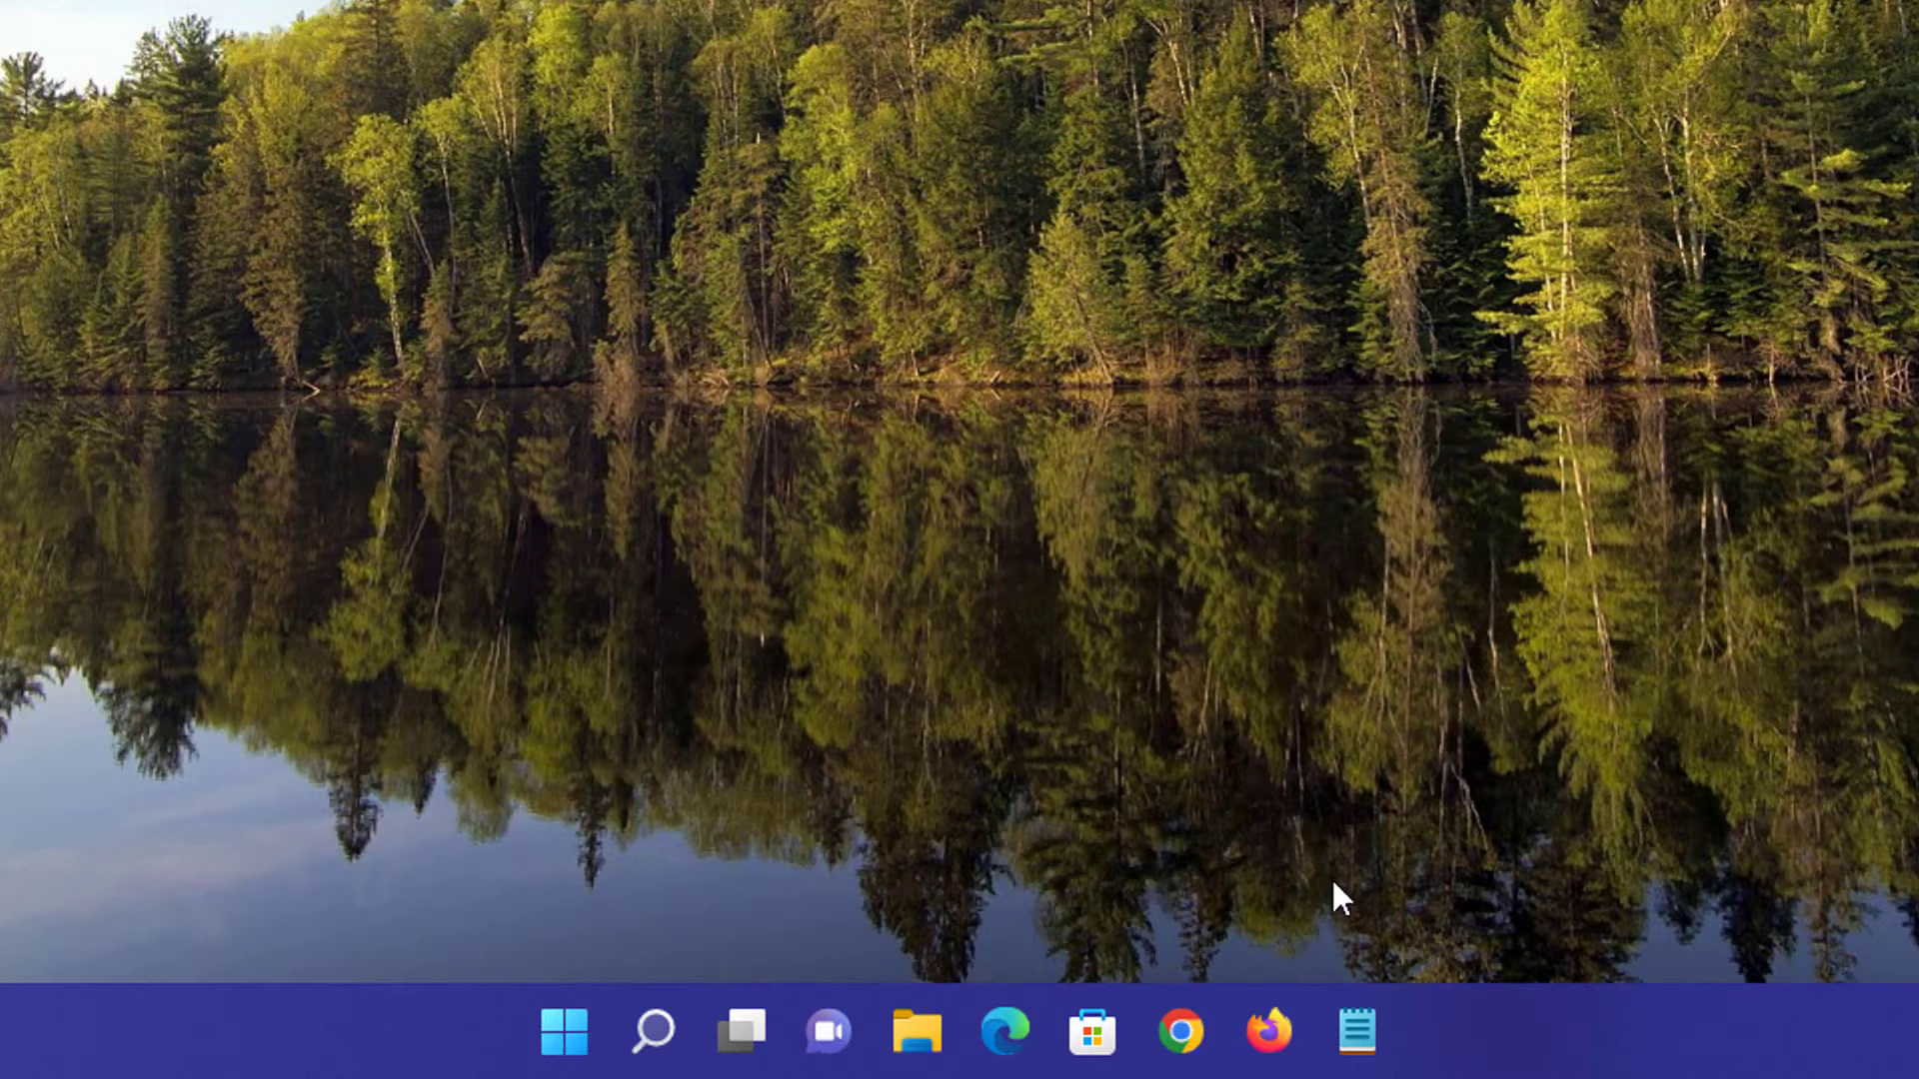
pyautogui.rightClick(1268, 1032)
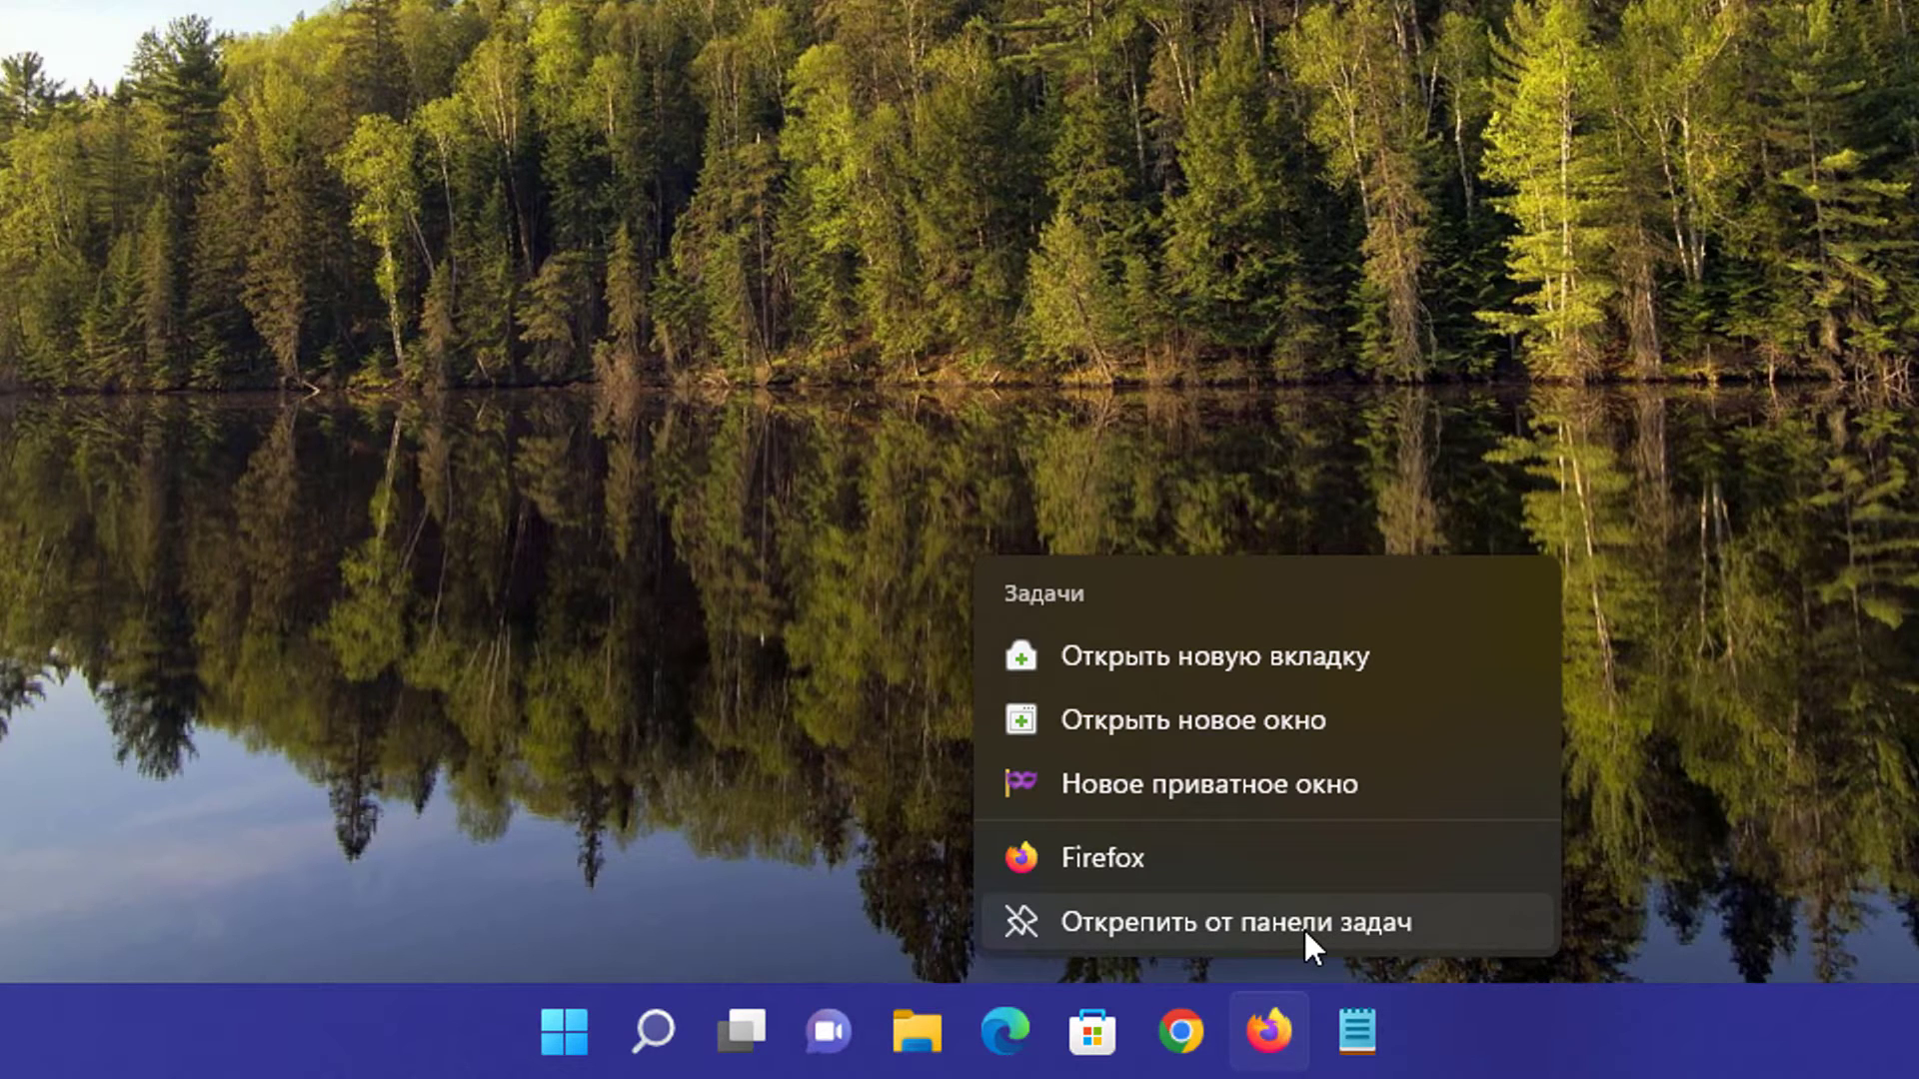
pyautogui.rightClick(1145, 854)
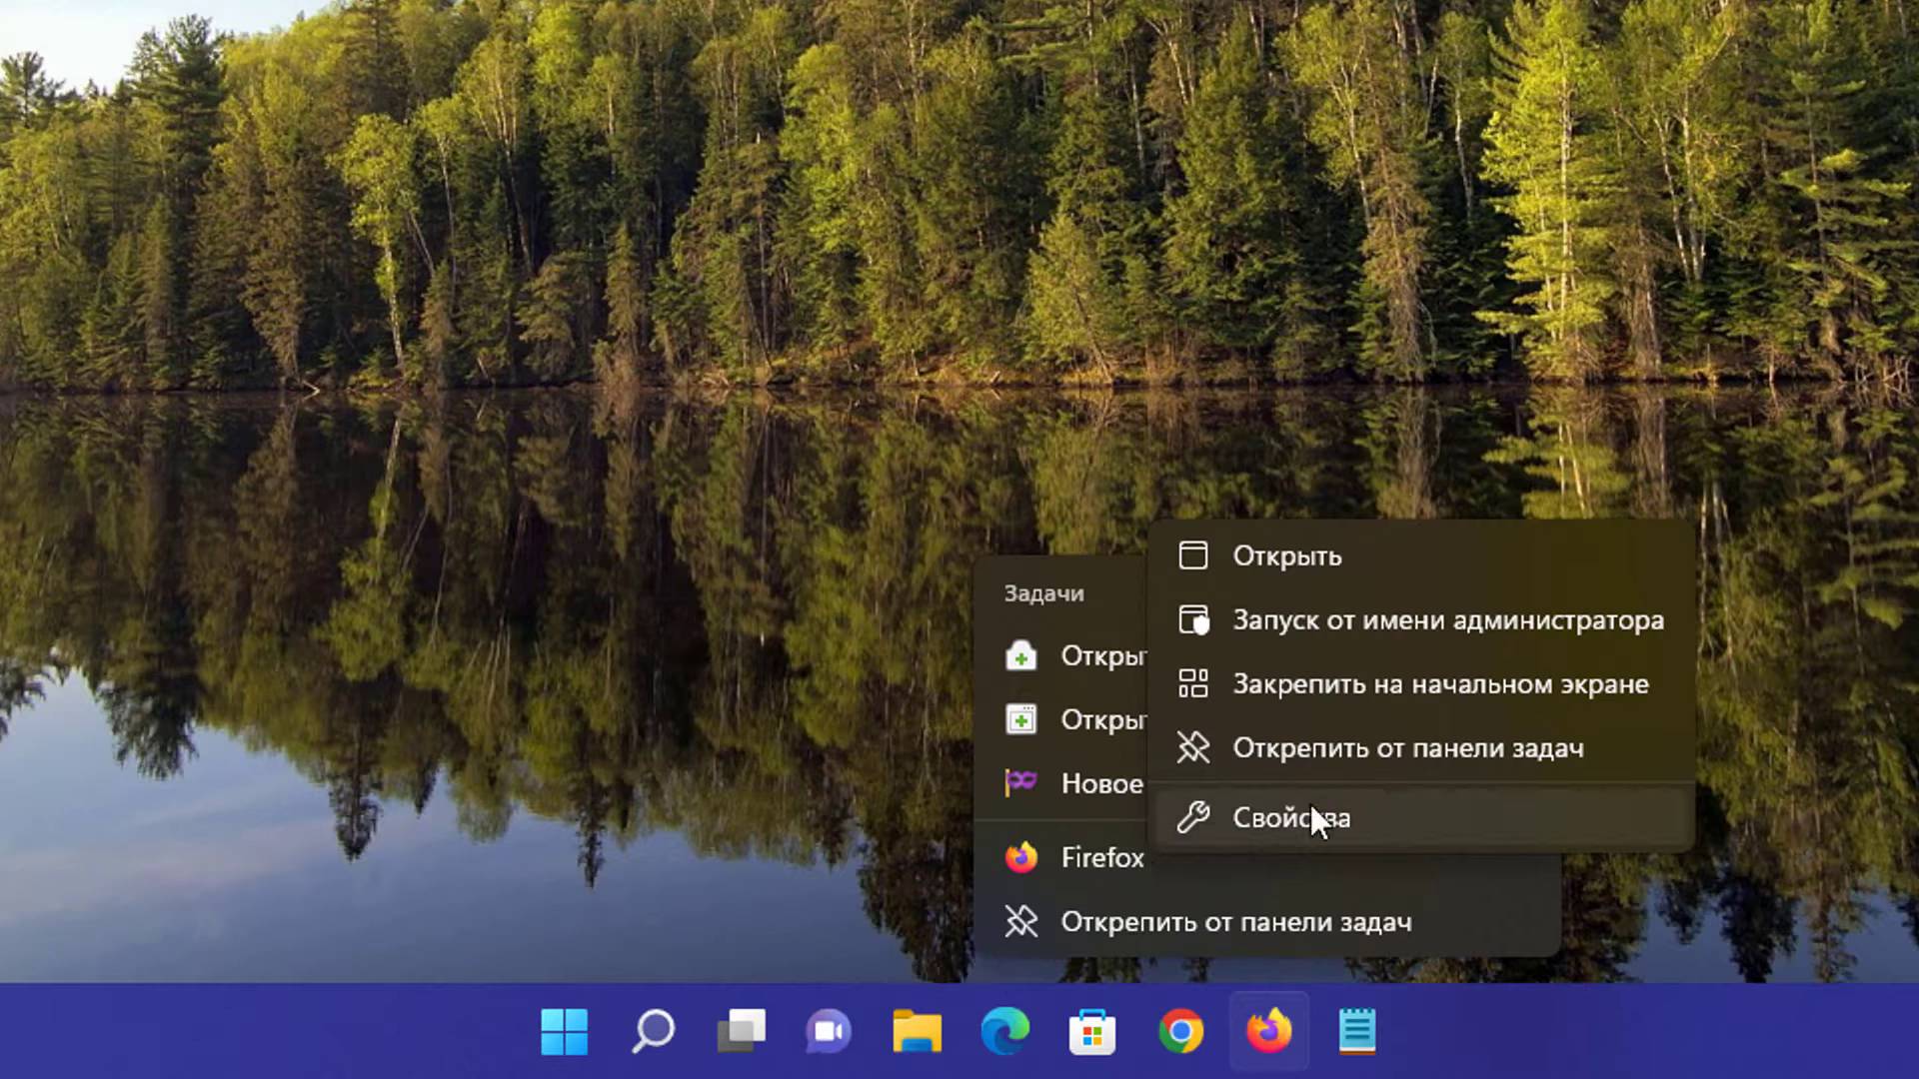
pyautogui.click(1427, 757)
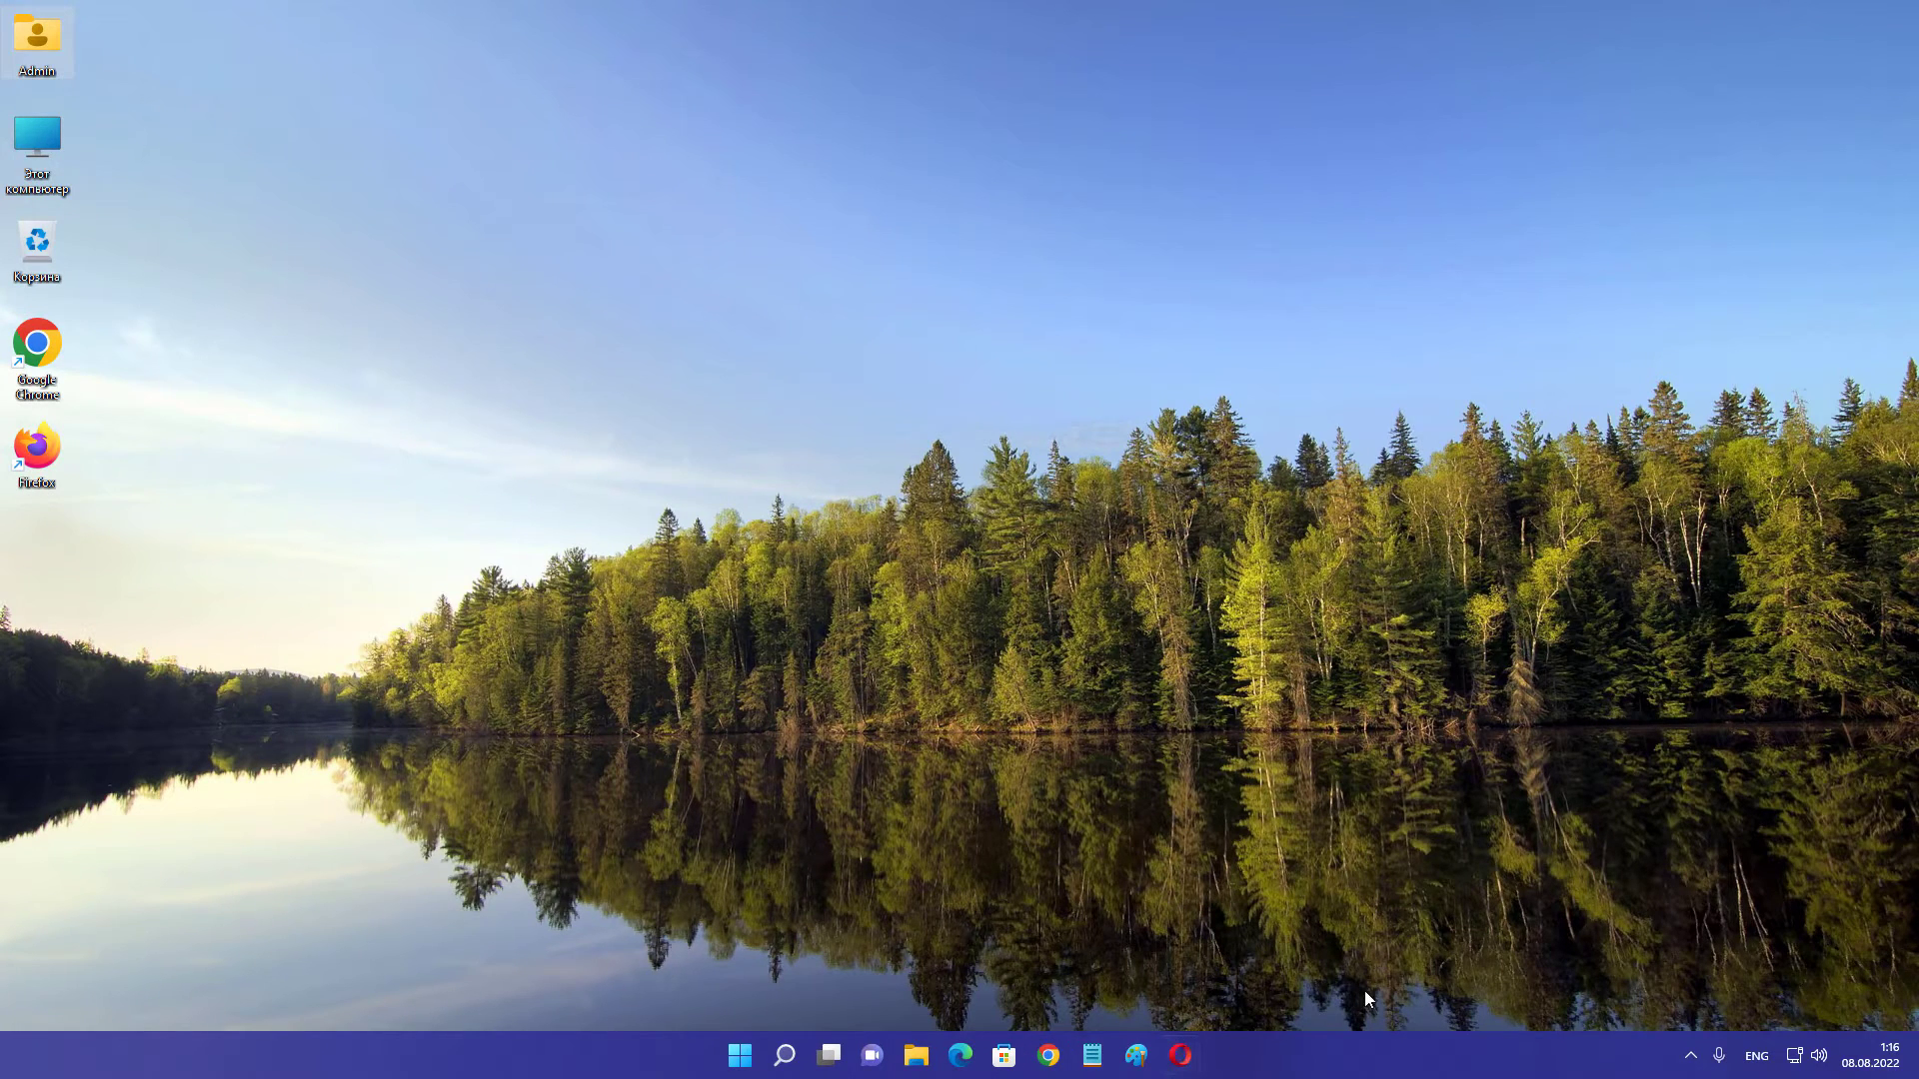
# Step: Open the Admin user folder inside Пользователи on Локальный диск (C:) from Этот компьютер
pyautogui.doubleClick(40, 150)
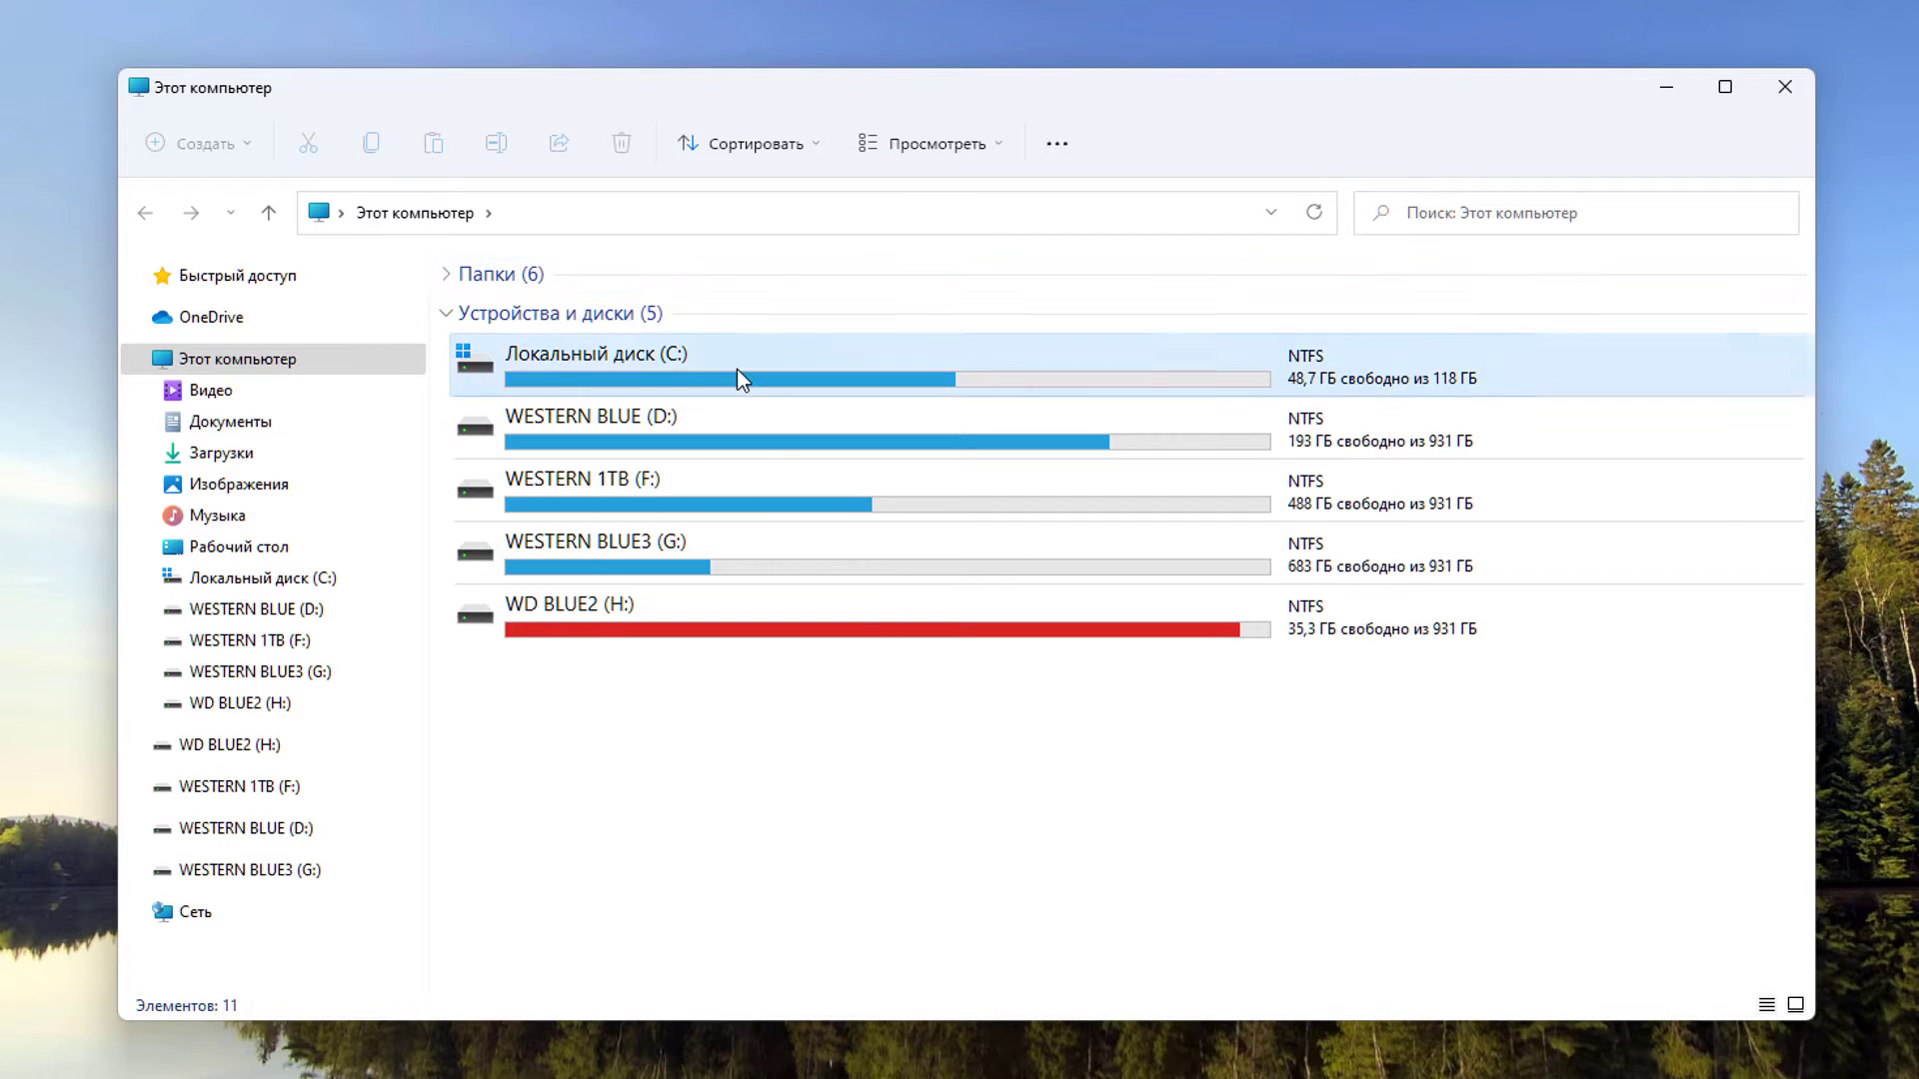
pyautogui.doubleClick(735, 368)
pyautogui.doubleClick(550, 417)
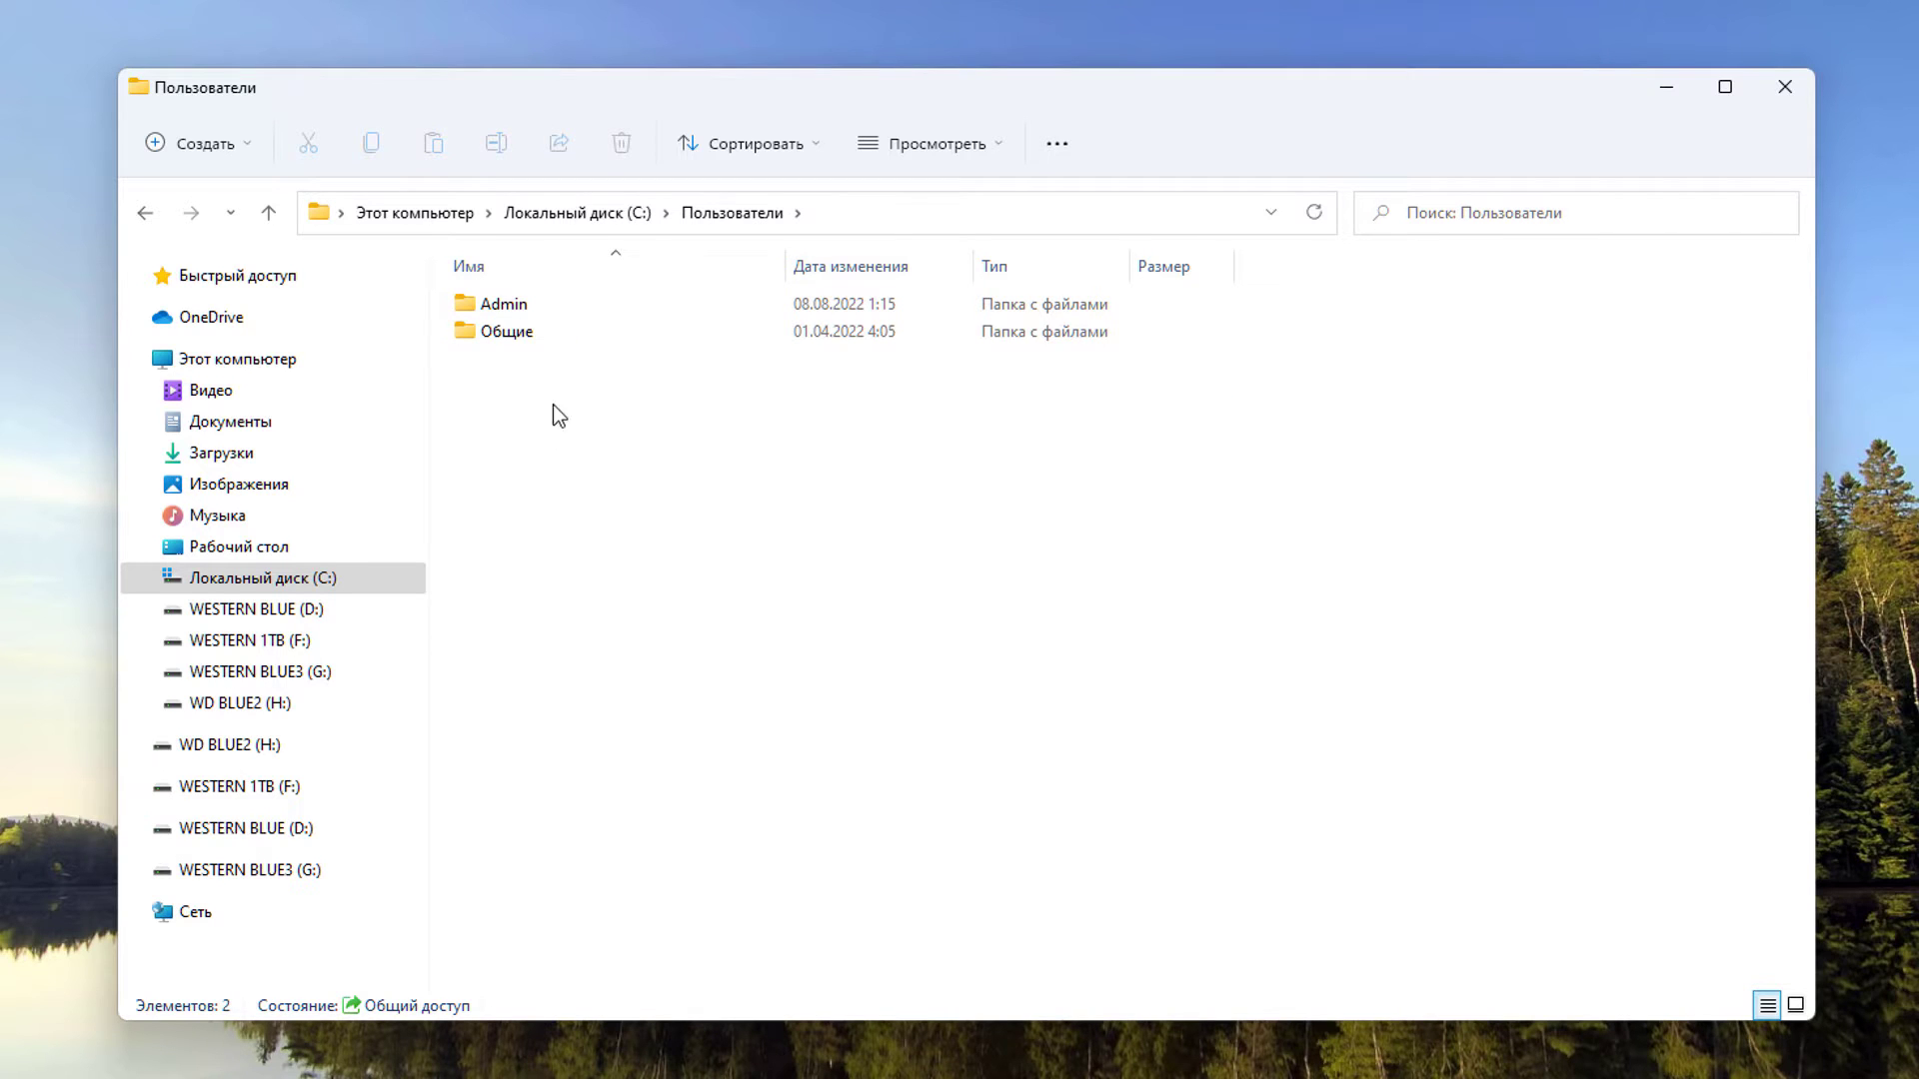
pyautogui.click(563, 310)
pyautogui.doubleClick(538, 306)
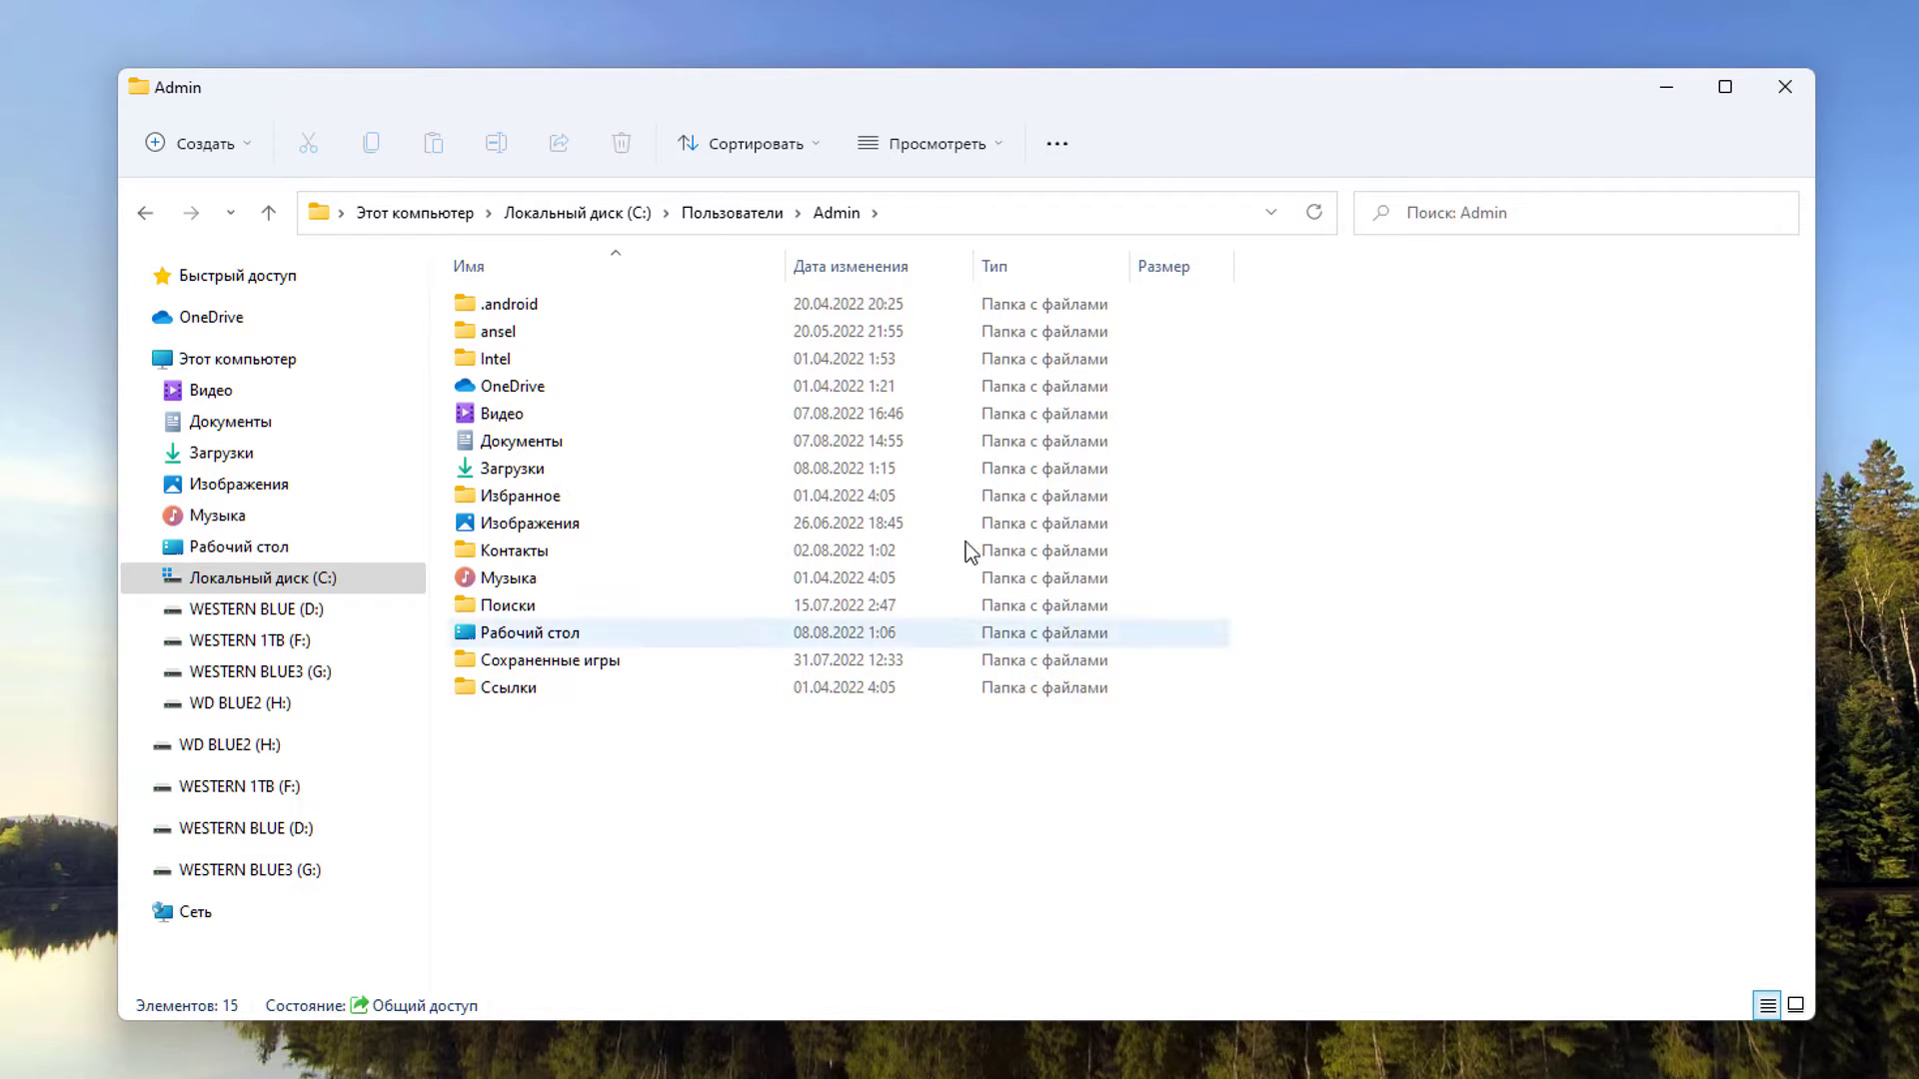
# Step: Turn on the display of hidden items in the Admin folder and select the AppData folder
pyautogui.click(957, 148)
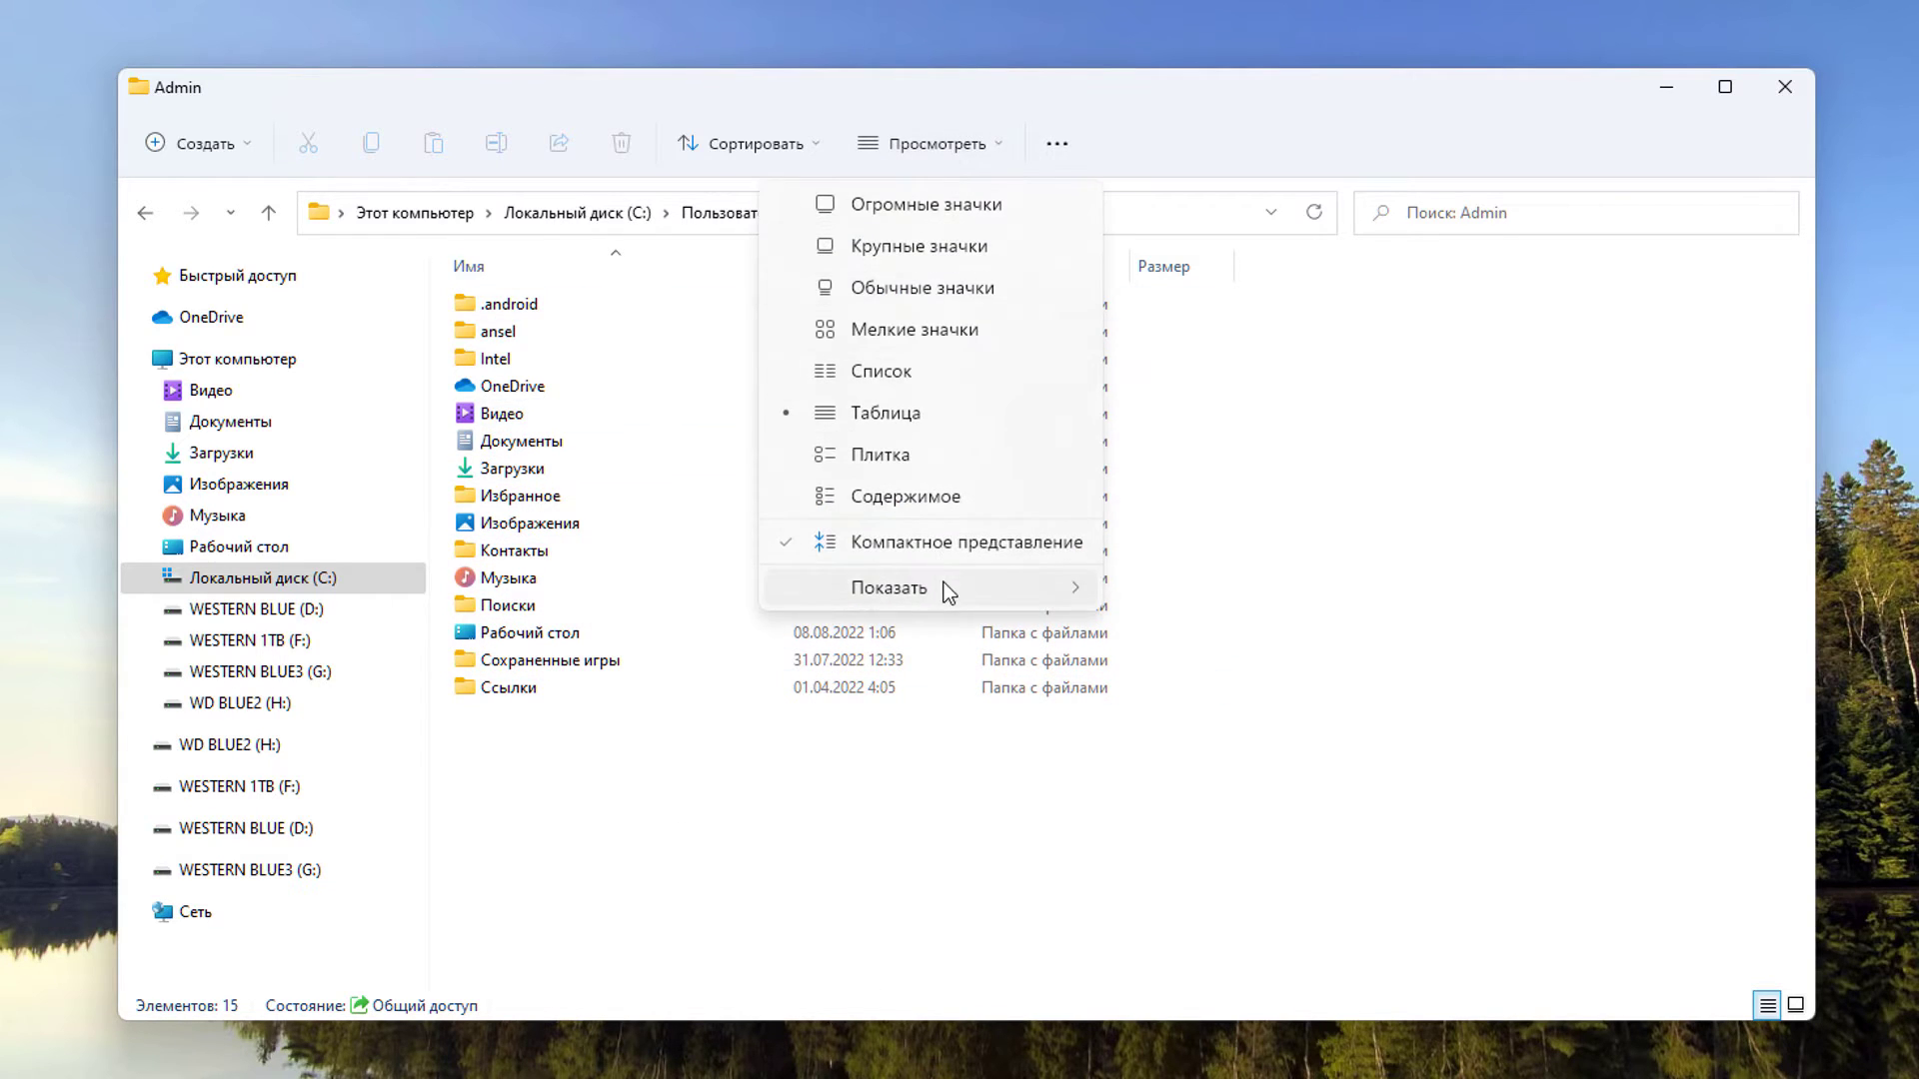
pyautogui.moveTo(950, 590)
pyautogui.click(1226, 809)
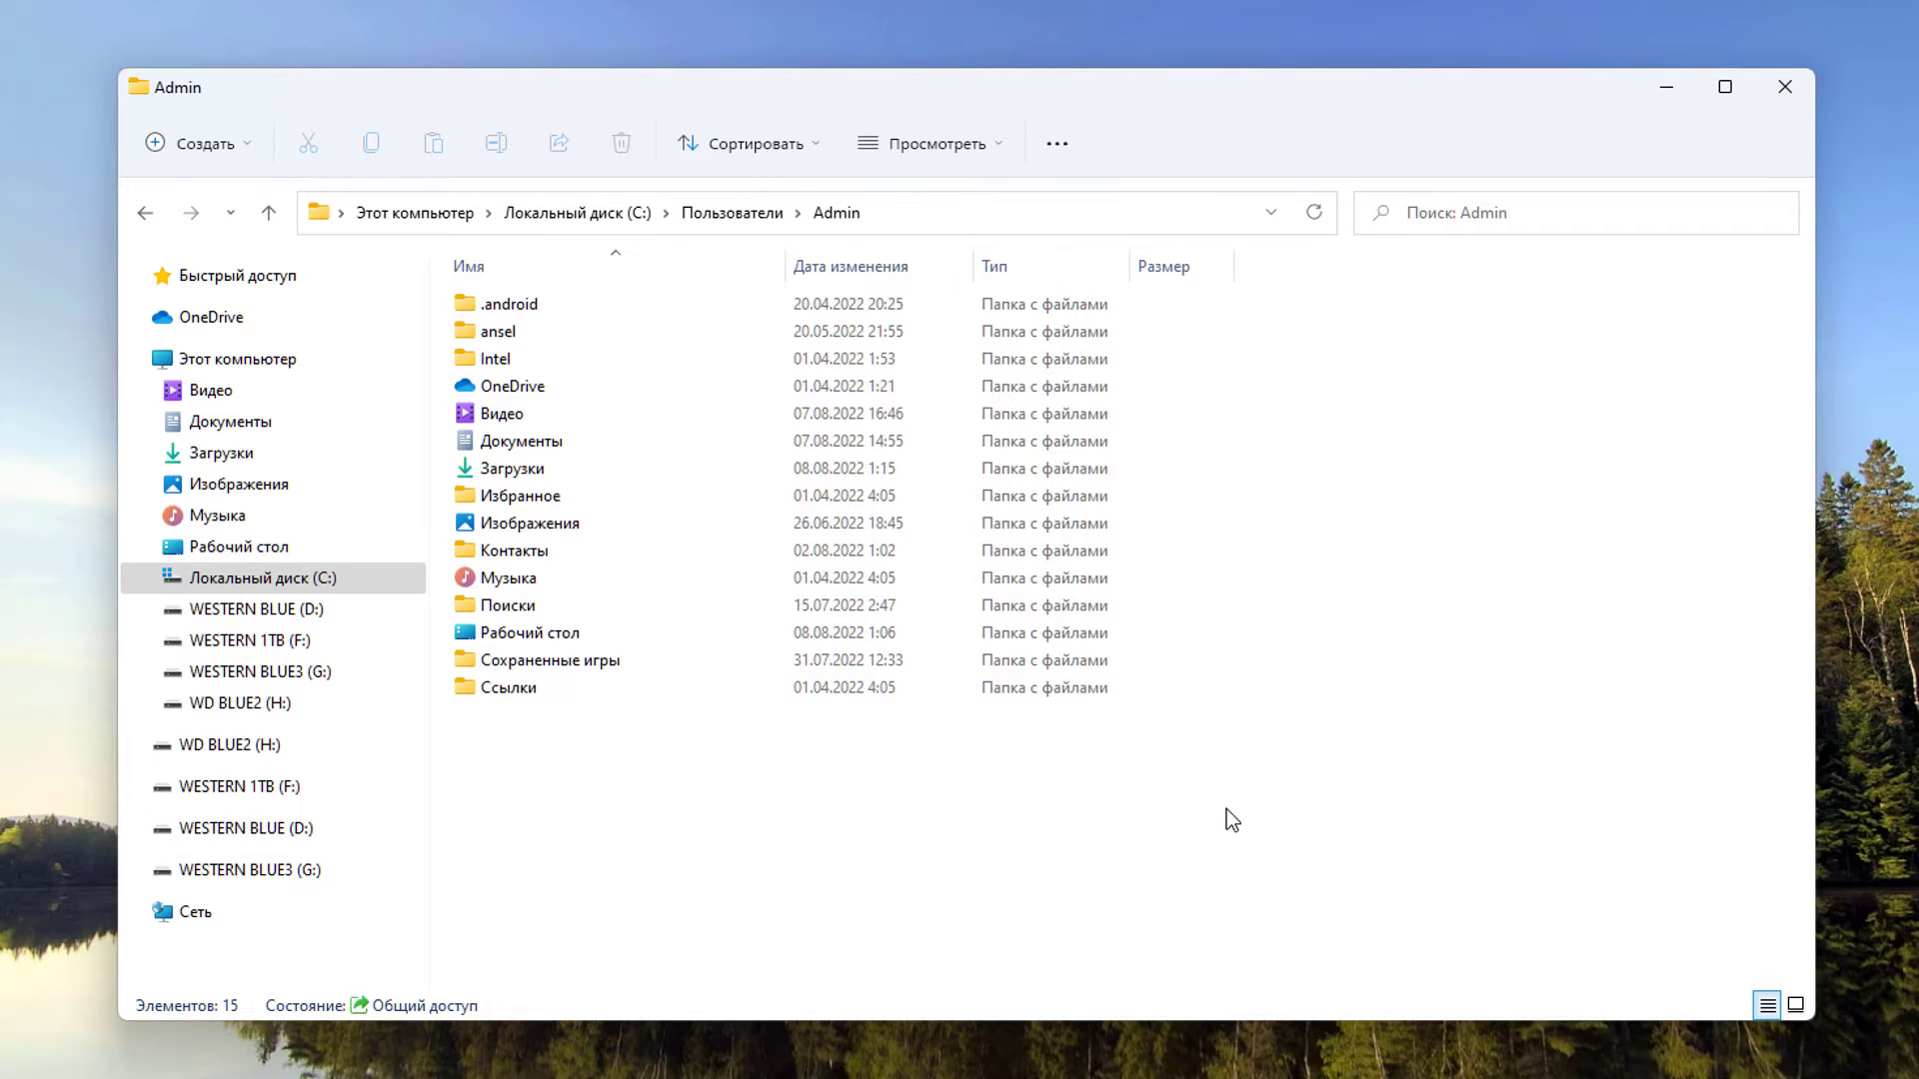
pyautogui.click(514, 362)
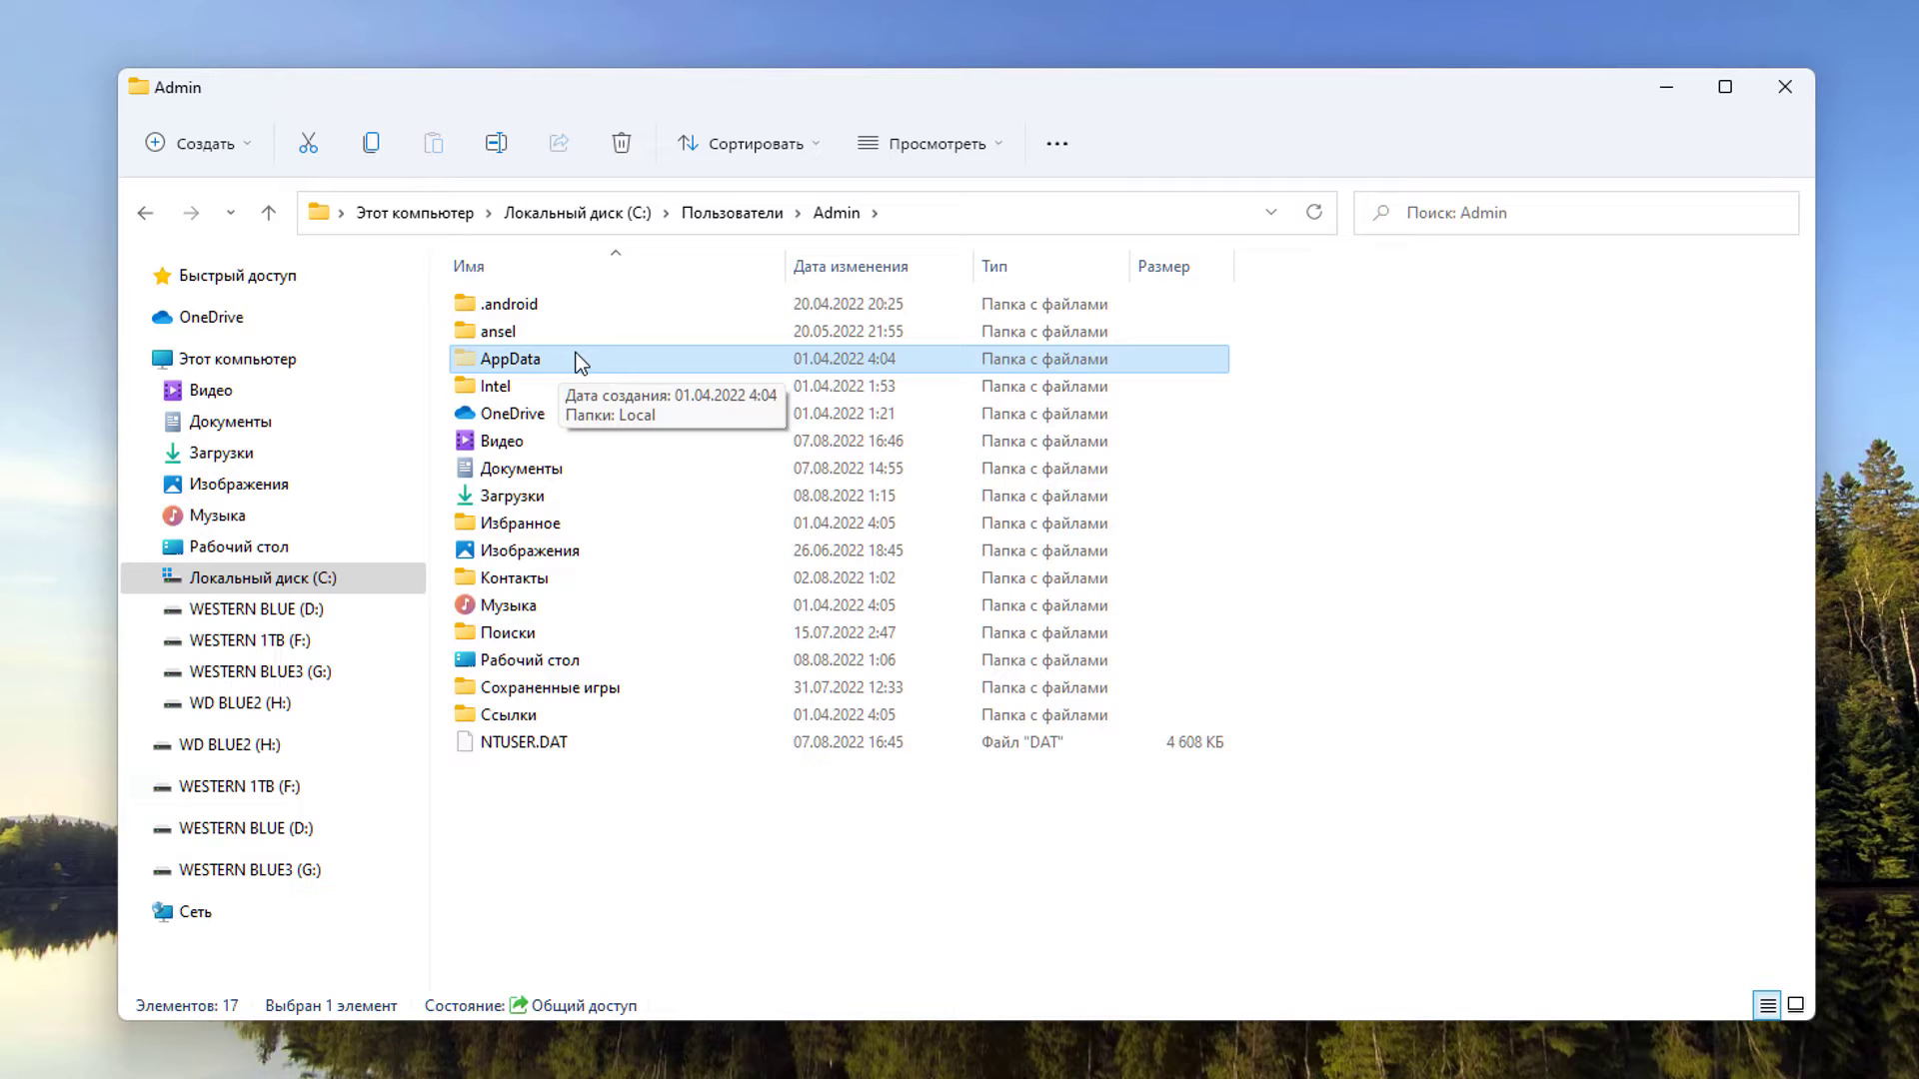
# Step: Set the folder options to "Показывать скрытые файлы, папки и диски" and apply them
pyautogui.click(1055, 147)
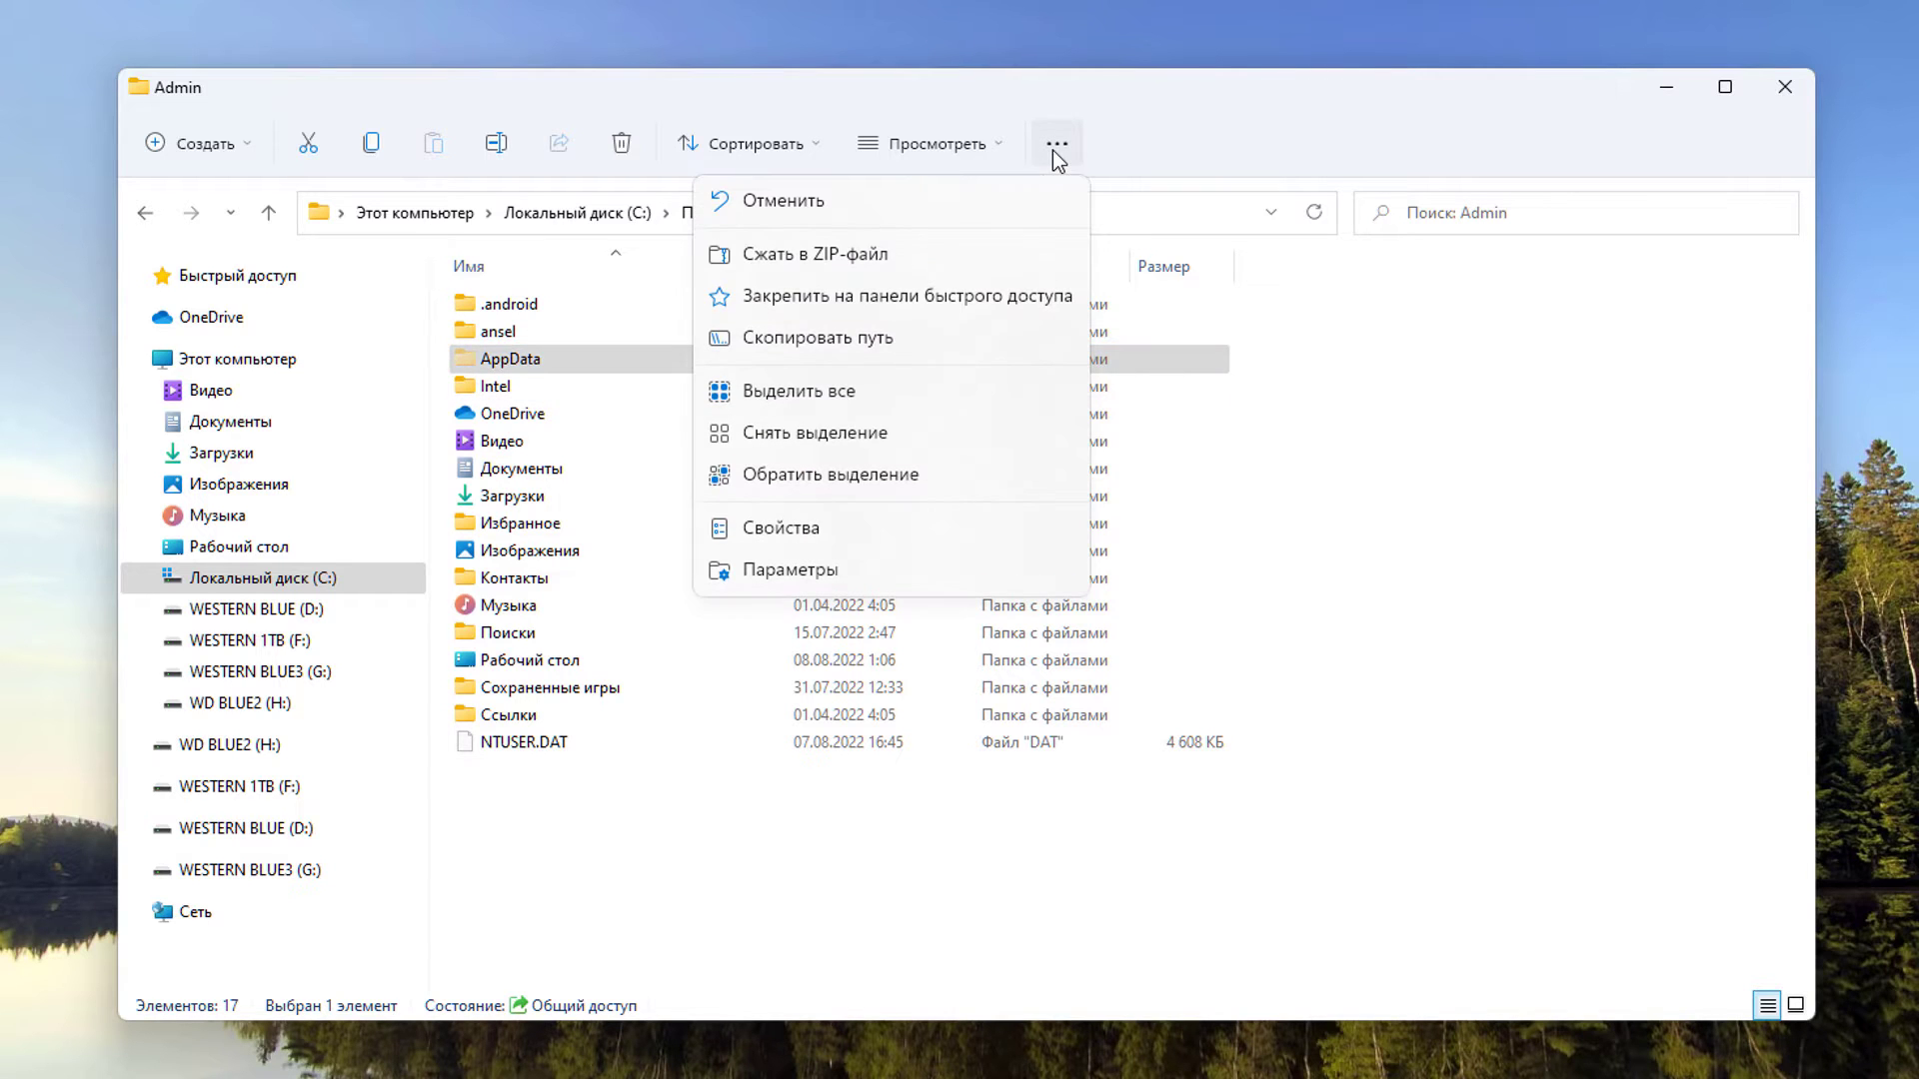
pyautogui.click(789, 569)
pyautogui.click(243, 336)
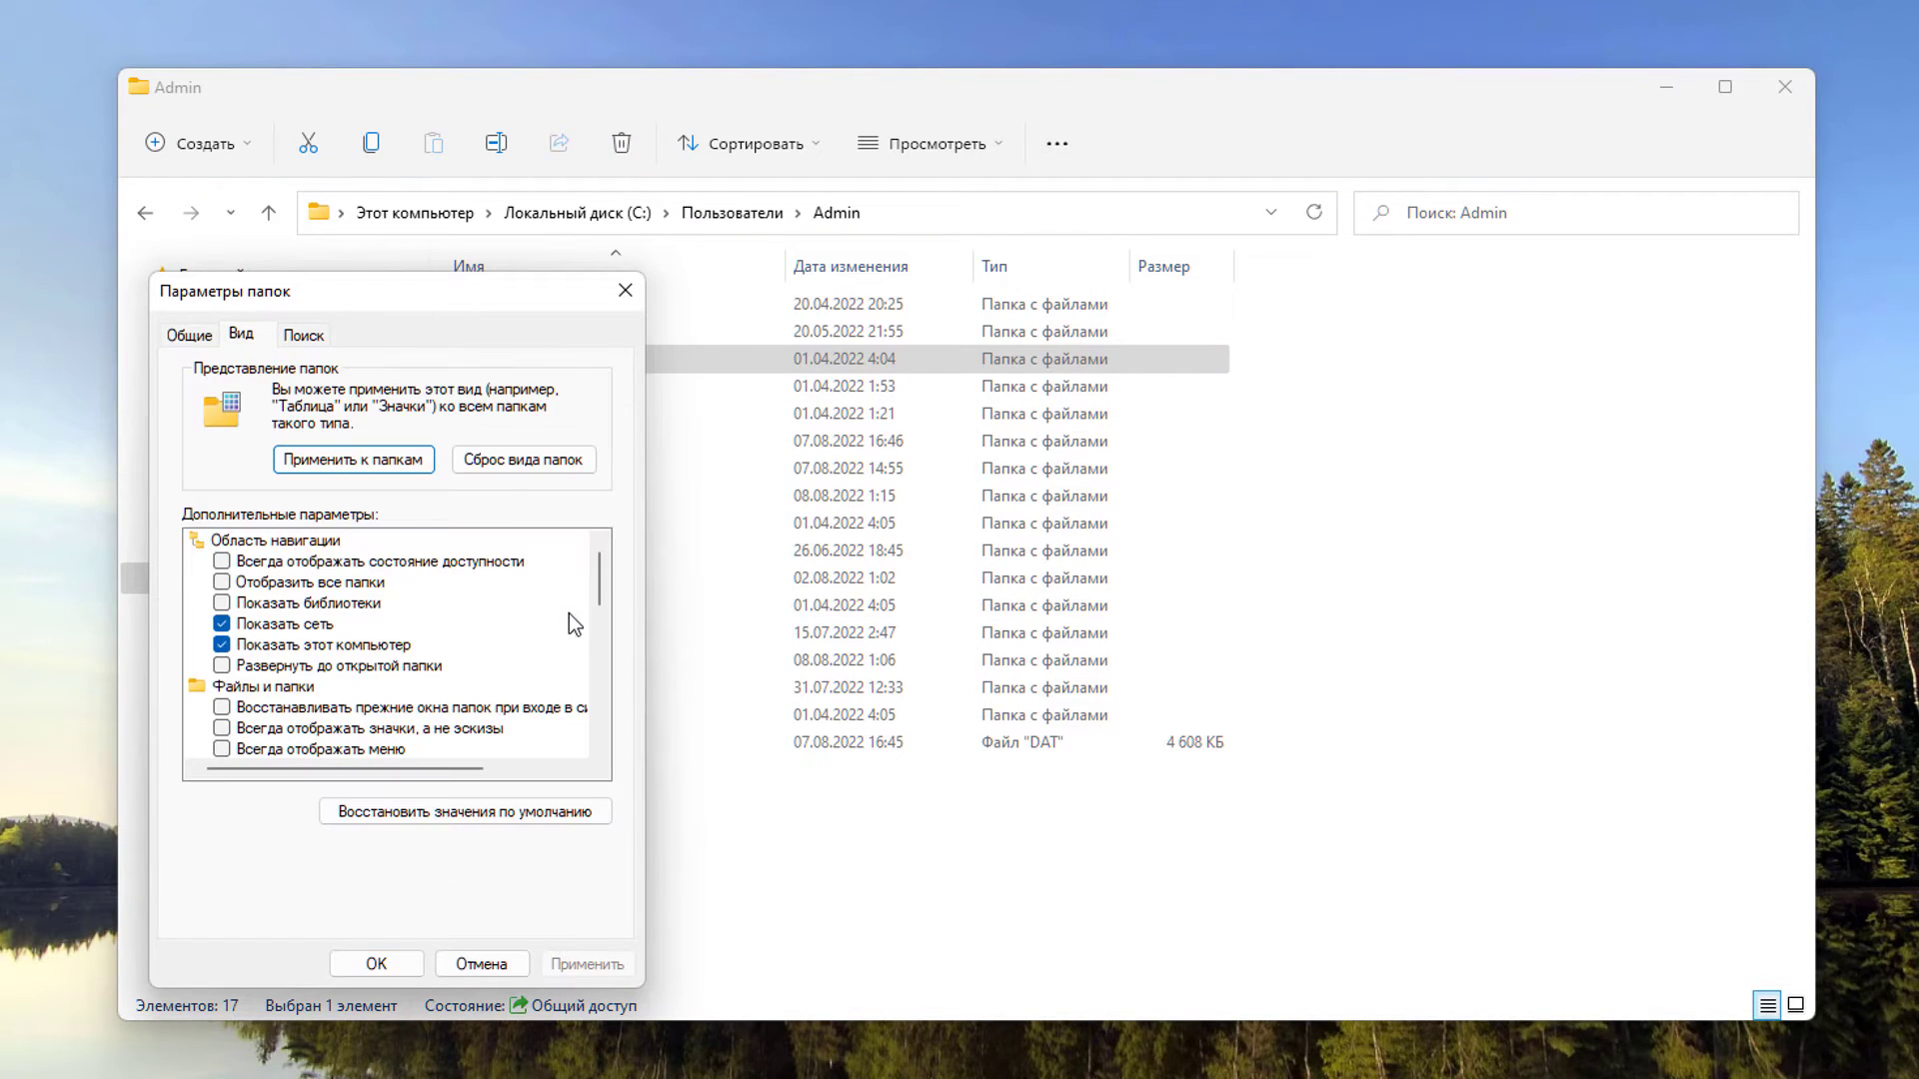
pyautogui.moveTo(598, 582); pyautogui.dragTo(599, 711)
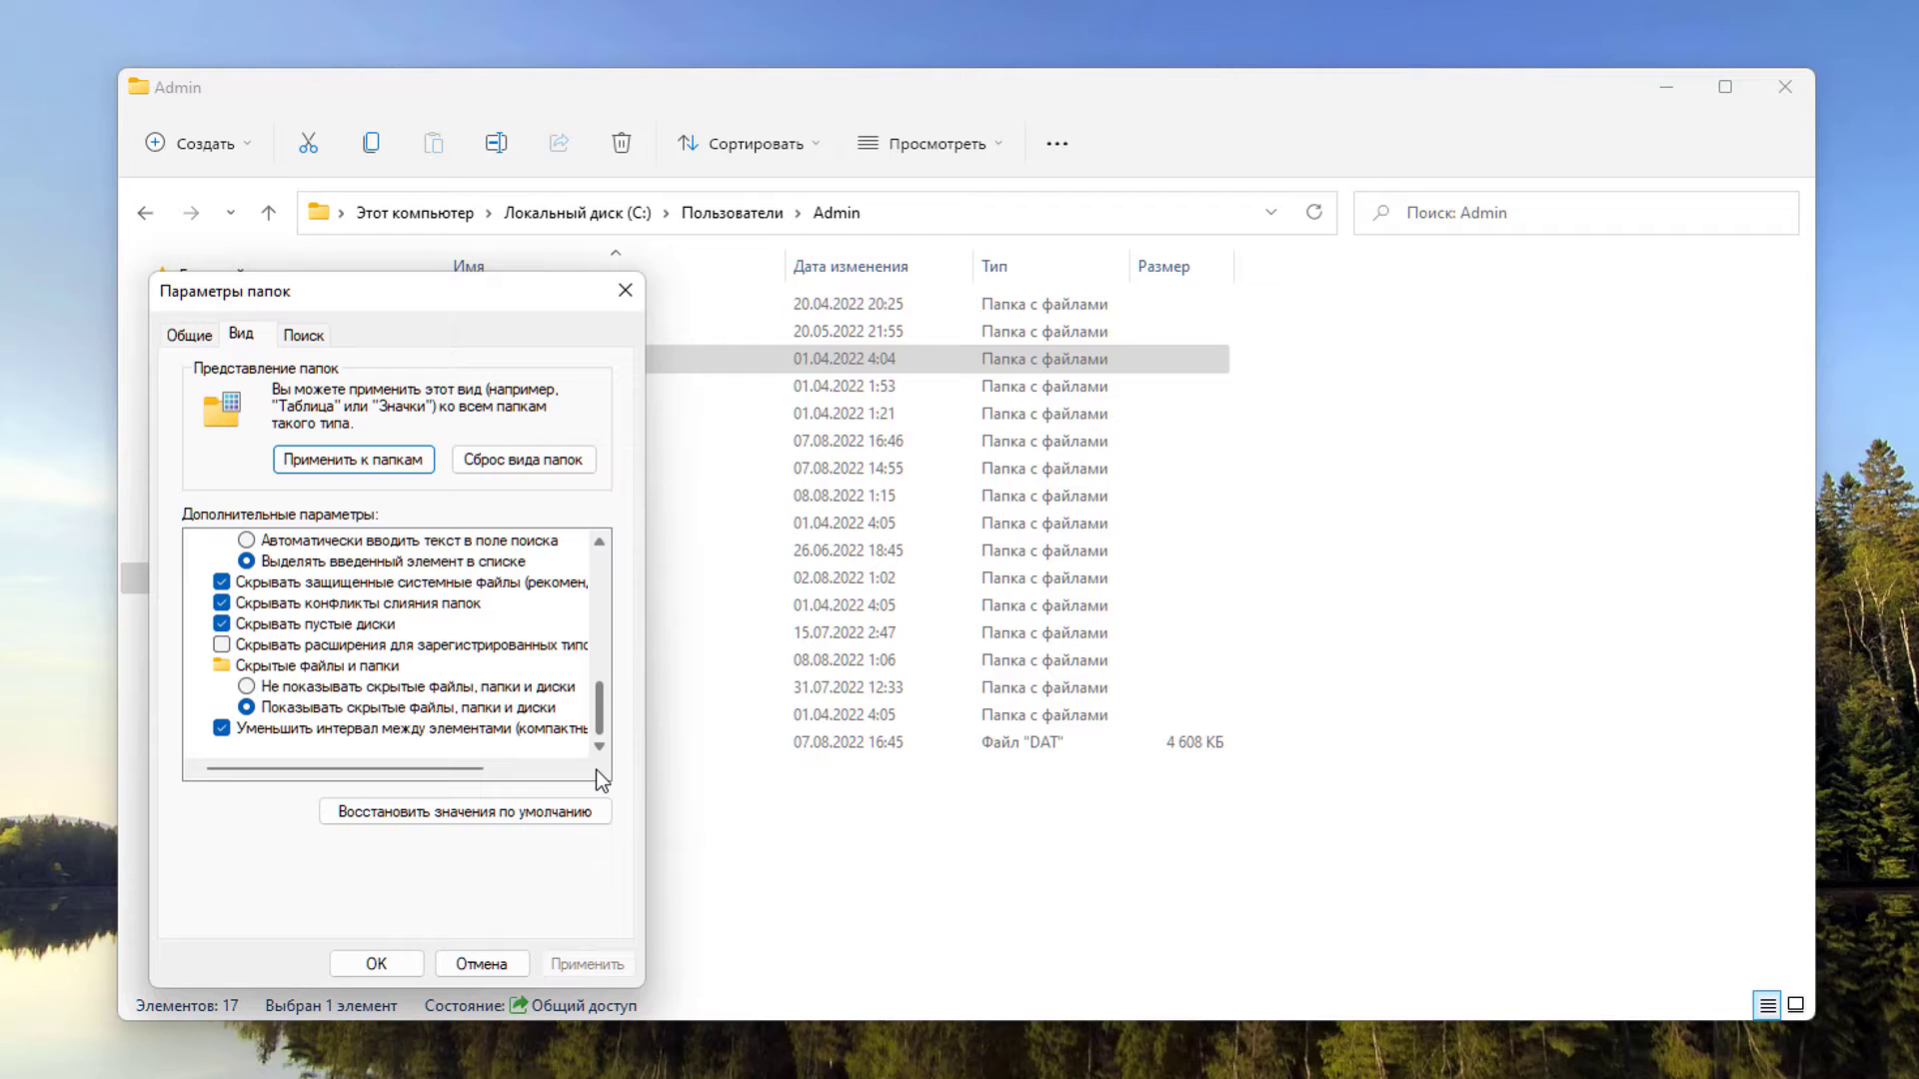
pyautogui.click(362, 712)
pyautogui.click(408, 694)
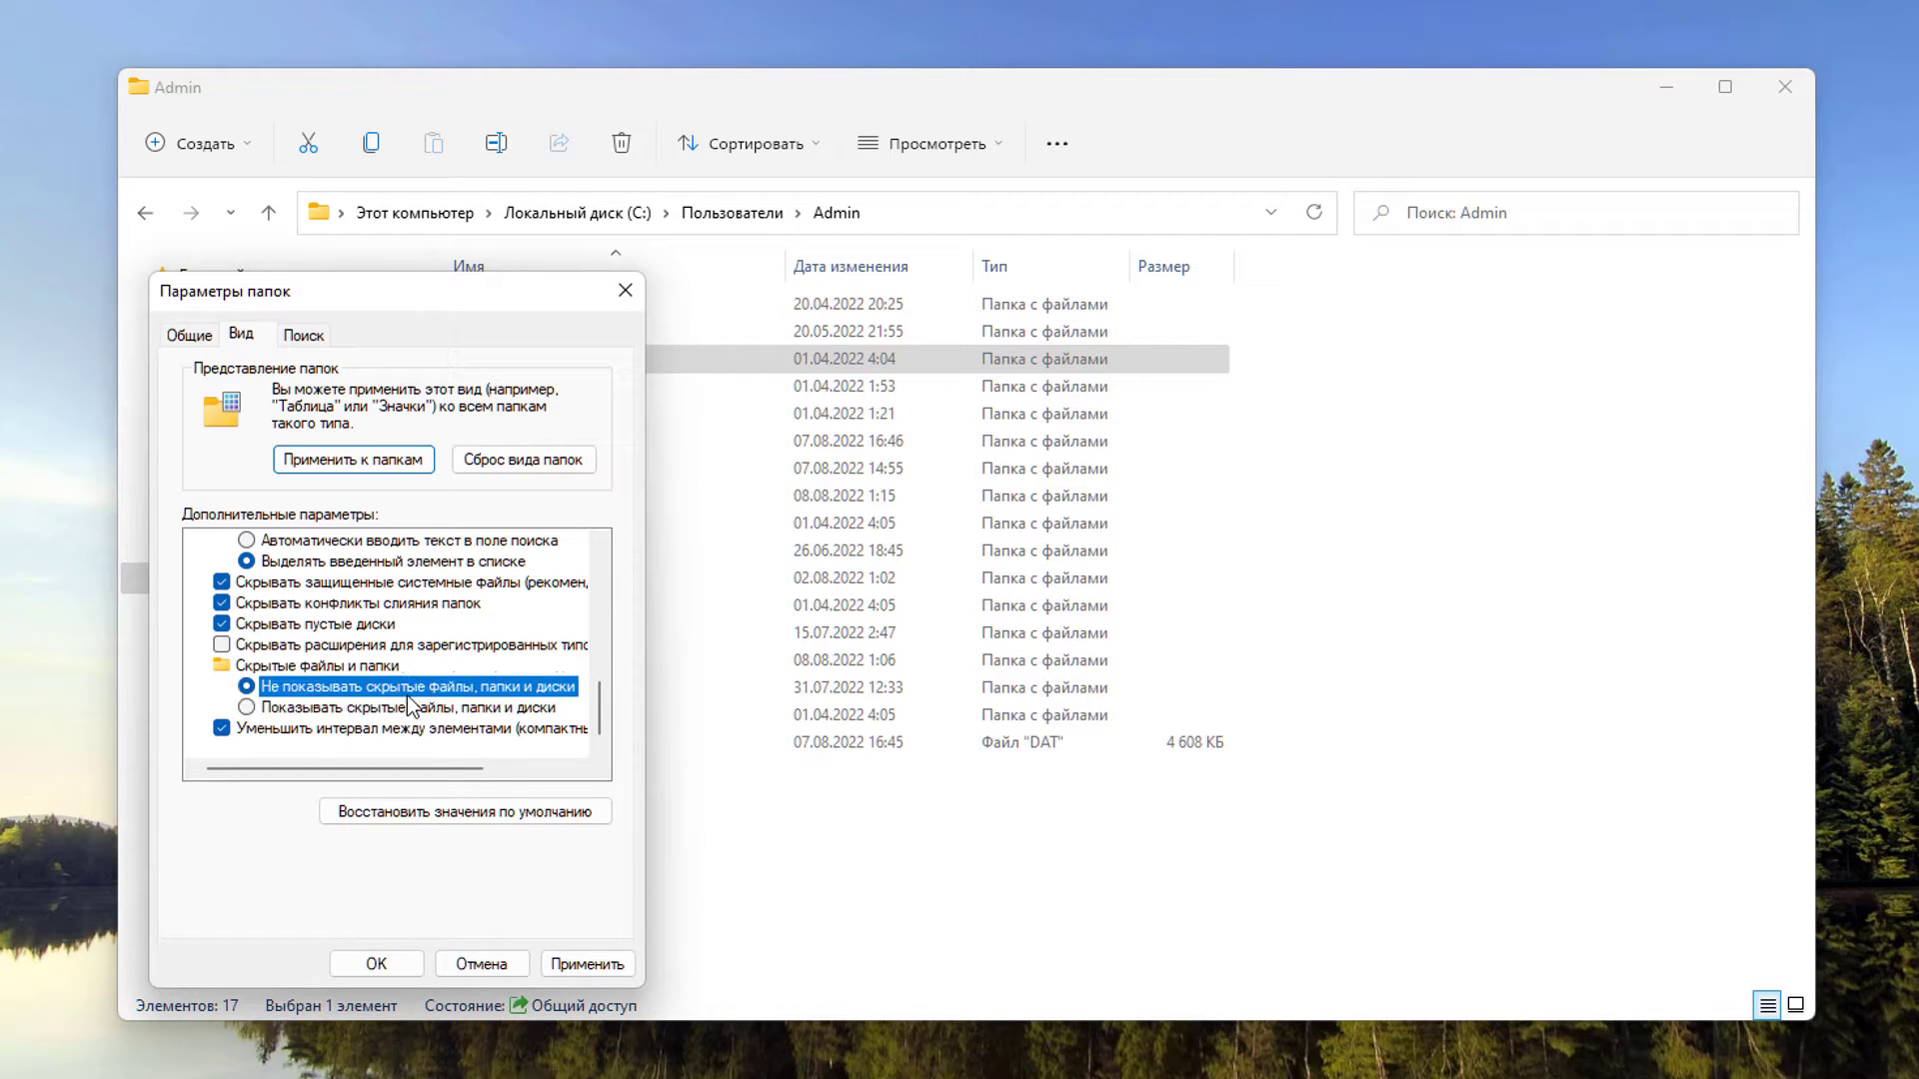
pyautogui.click(319, 710)
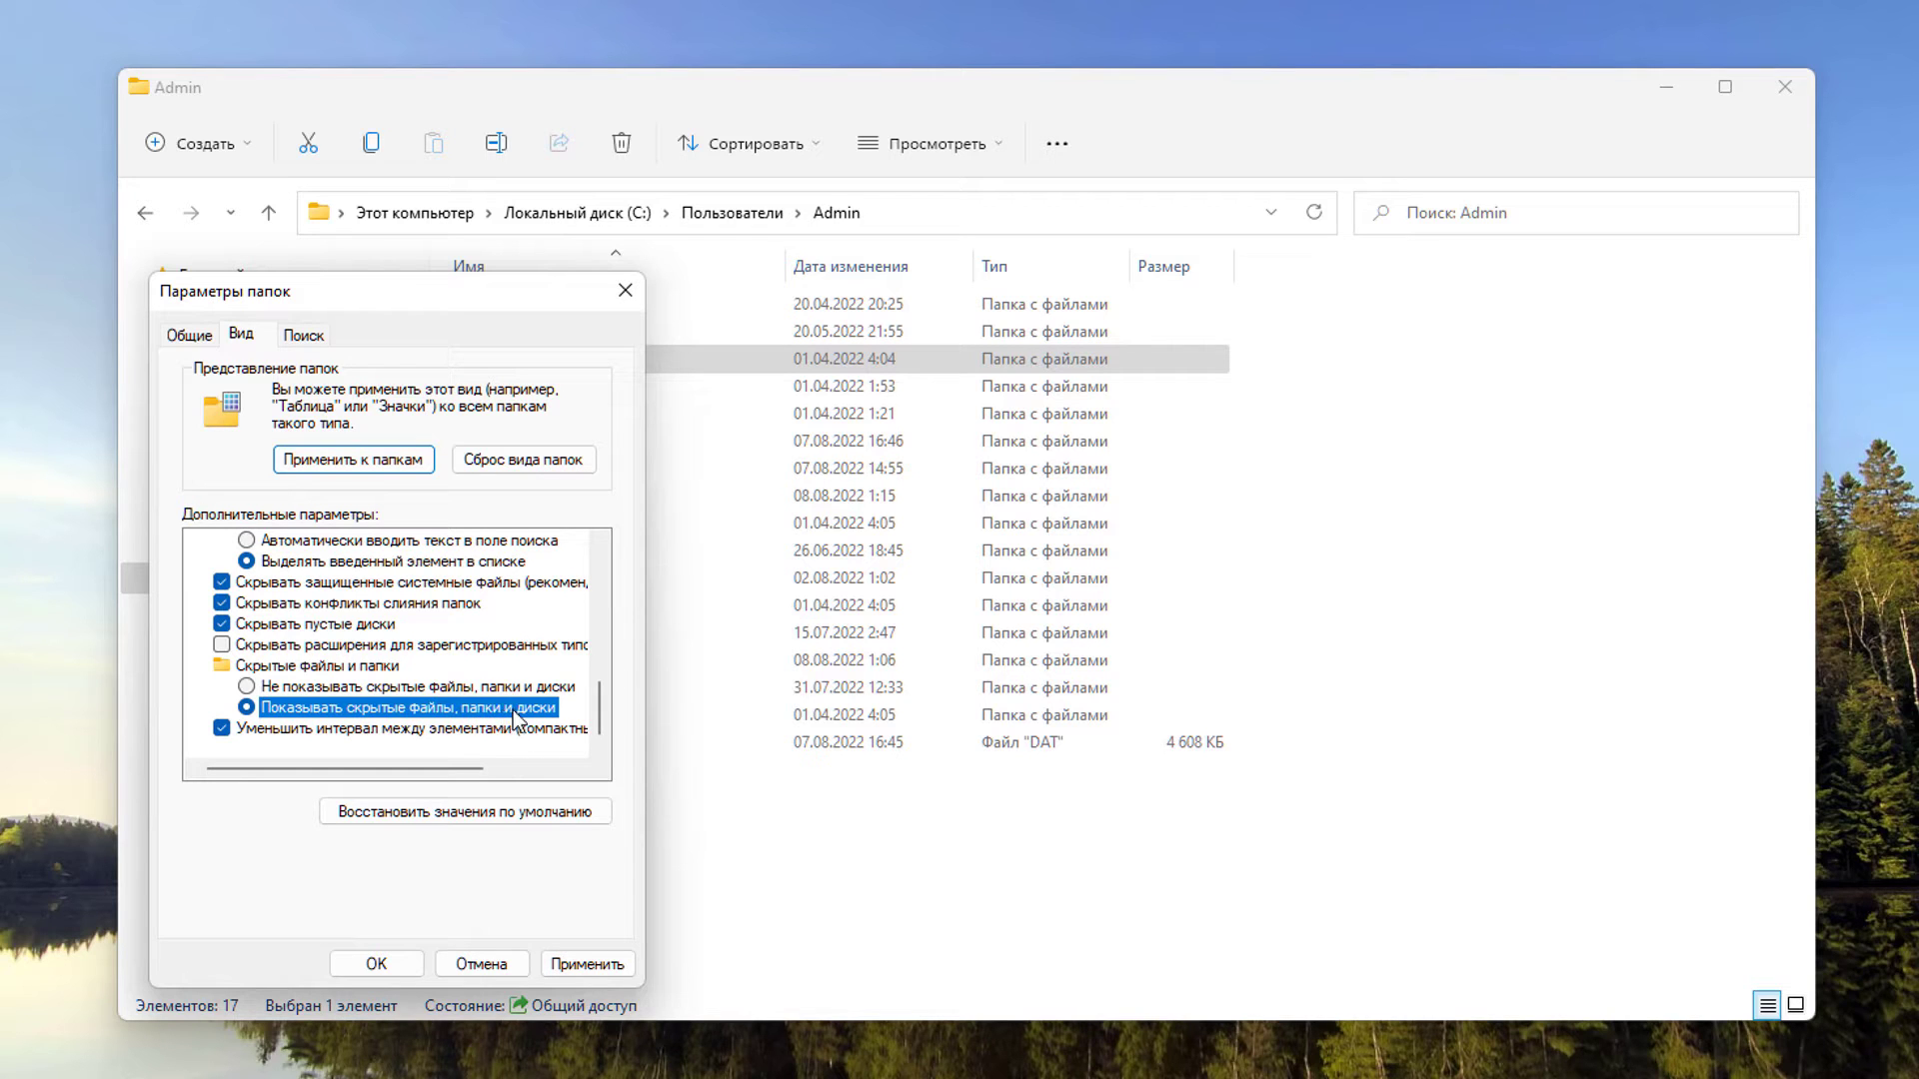
pyautogui.click(589, 963)
pyautogui.click(410, 962)
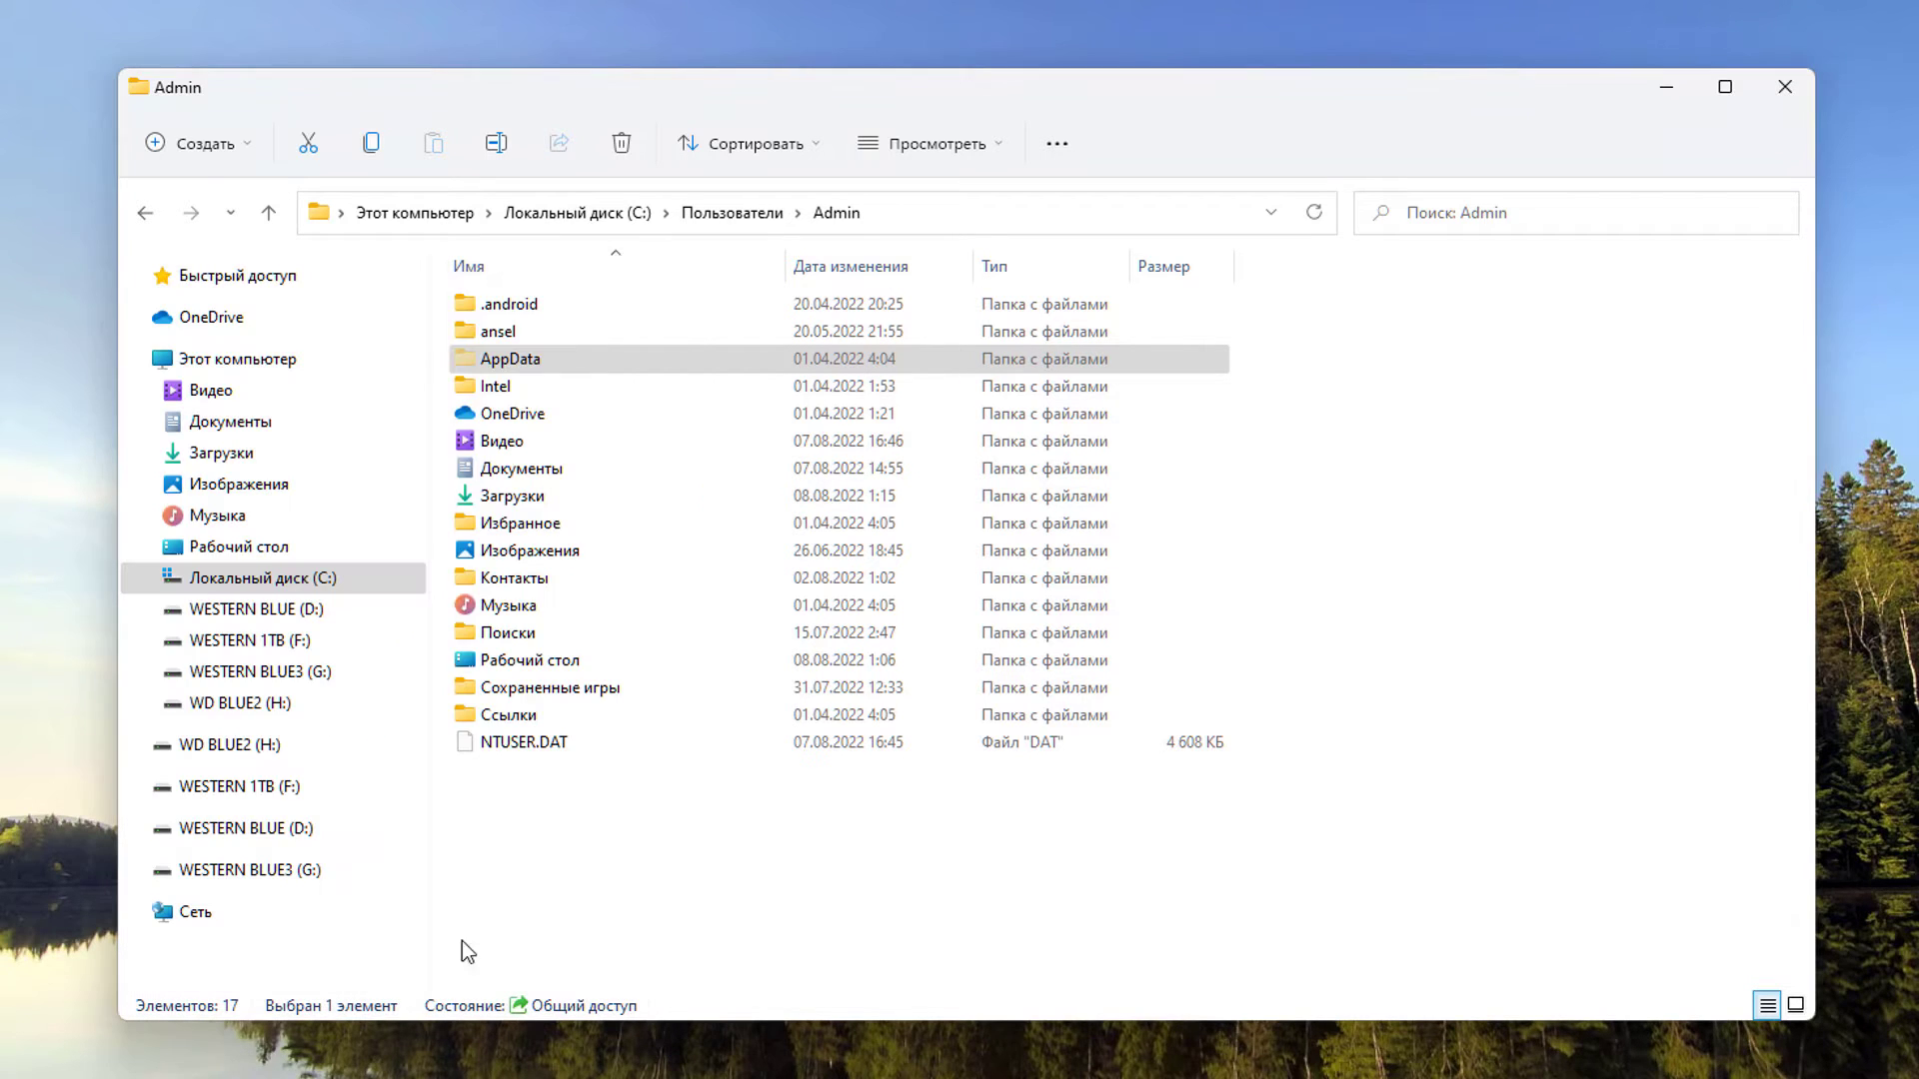
# Step: Open the folder AppData\Roaming\Microsoft\Internet Explorer\Quick Launch\User Pinned\TaskBar from the Admin folder
pyautogui.doubleClick(543, 357)
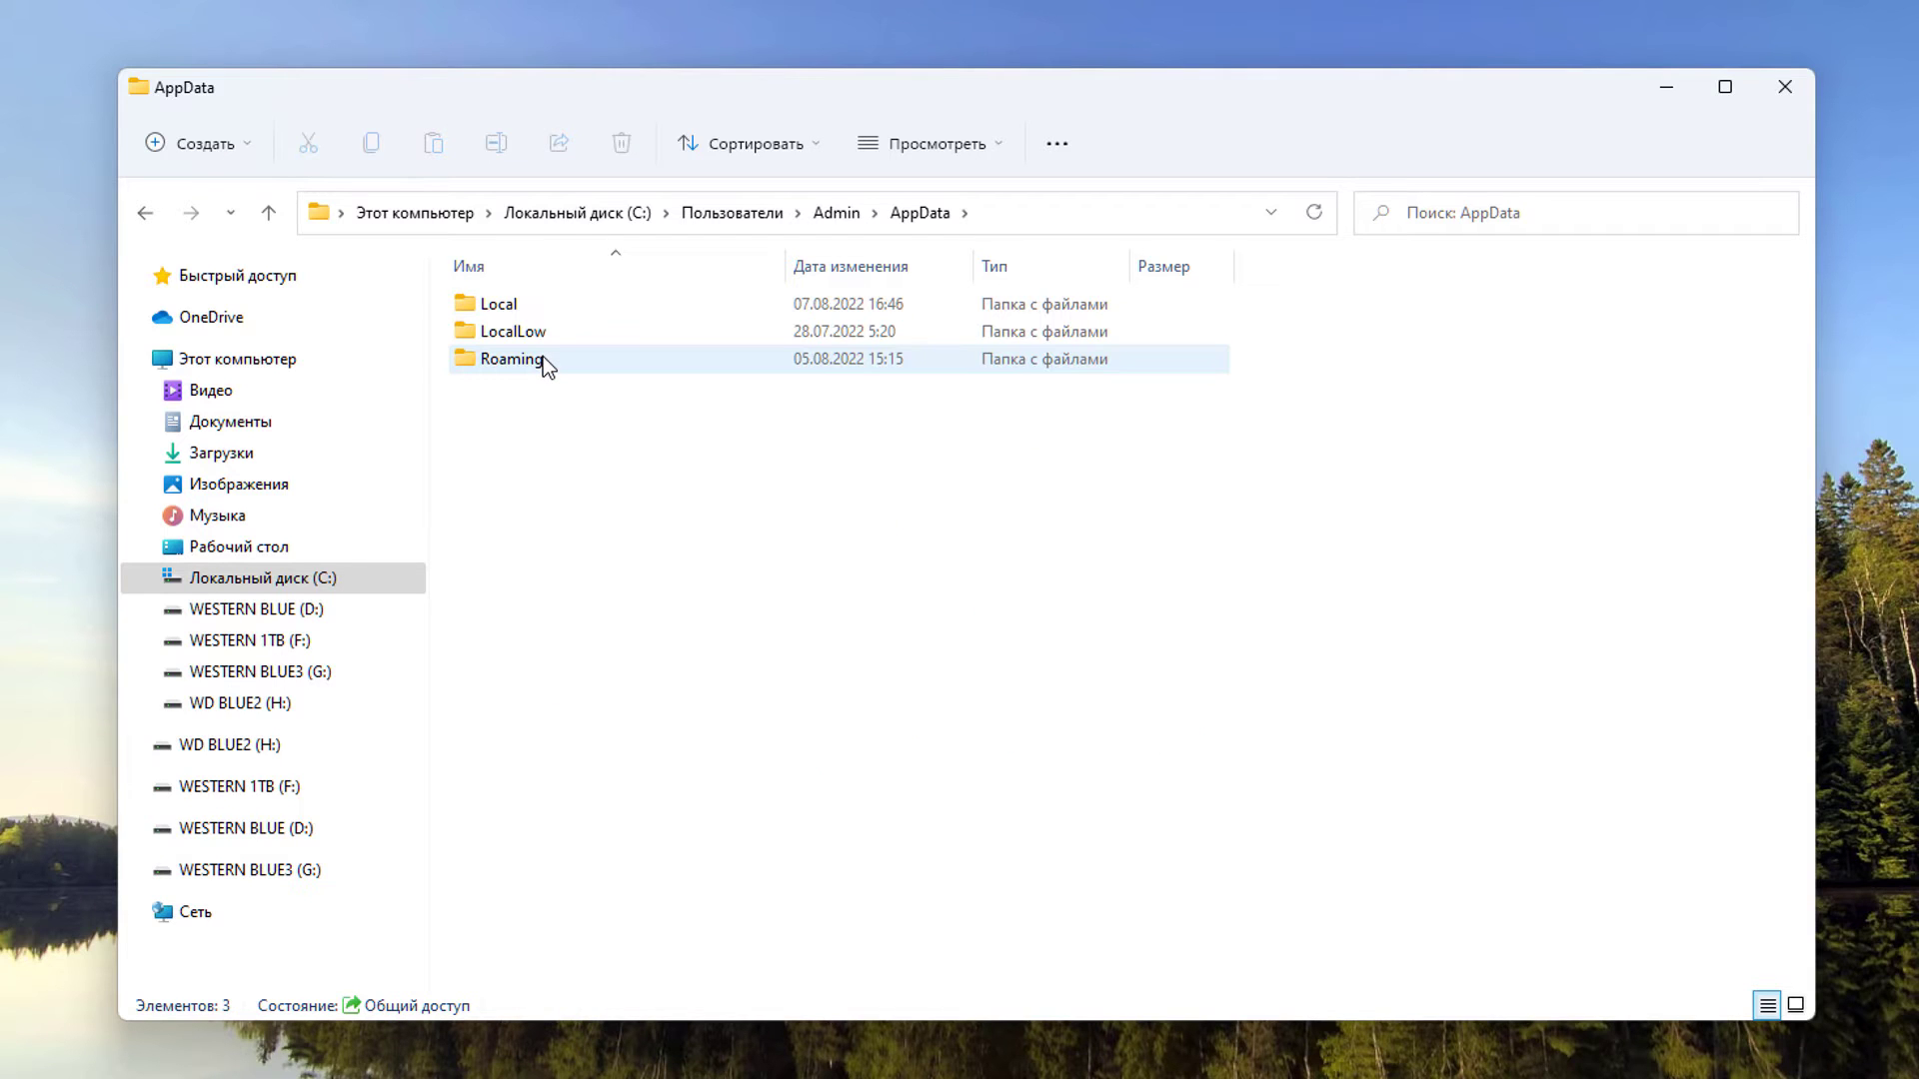
pyautogui.doubleClick(542, 360)
pyautogui.doubleClick(534, 542)
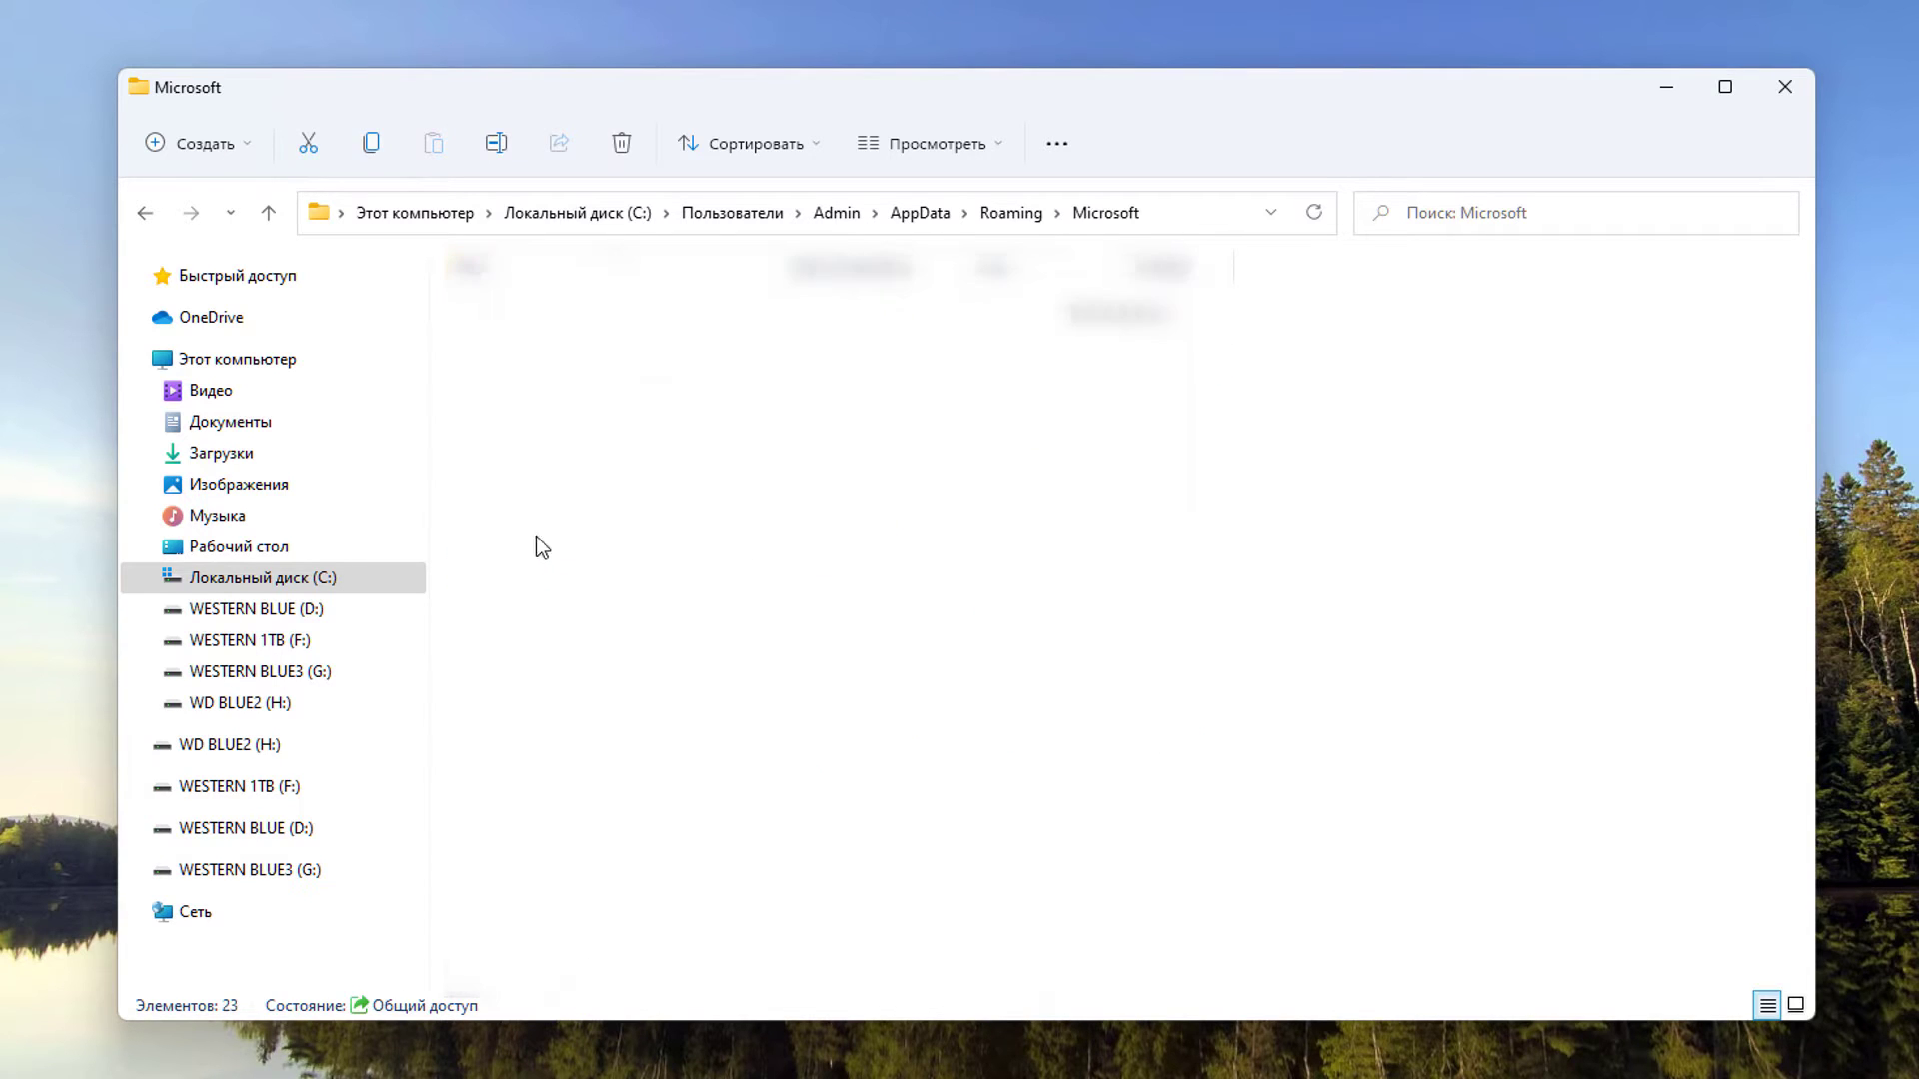
pyautogui.doubleClick(561, 498)
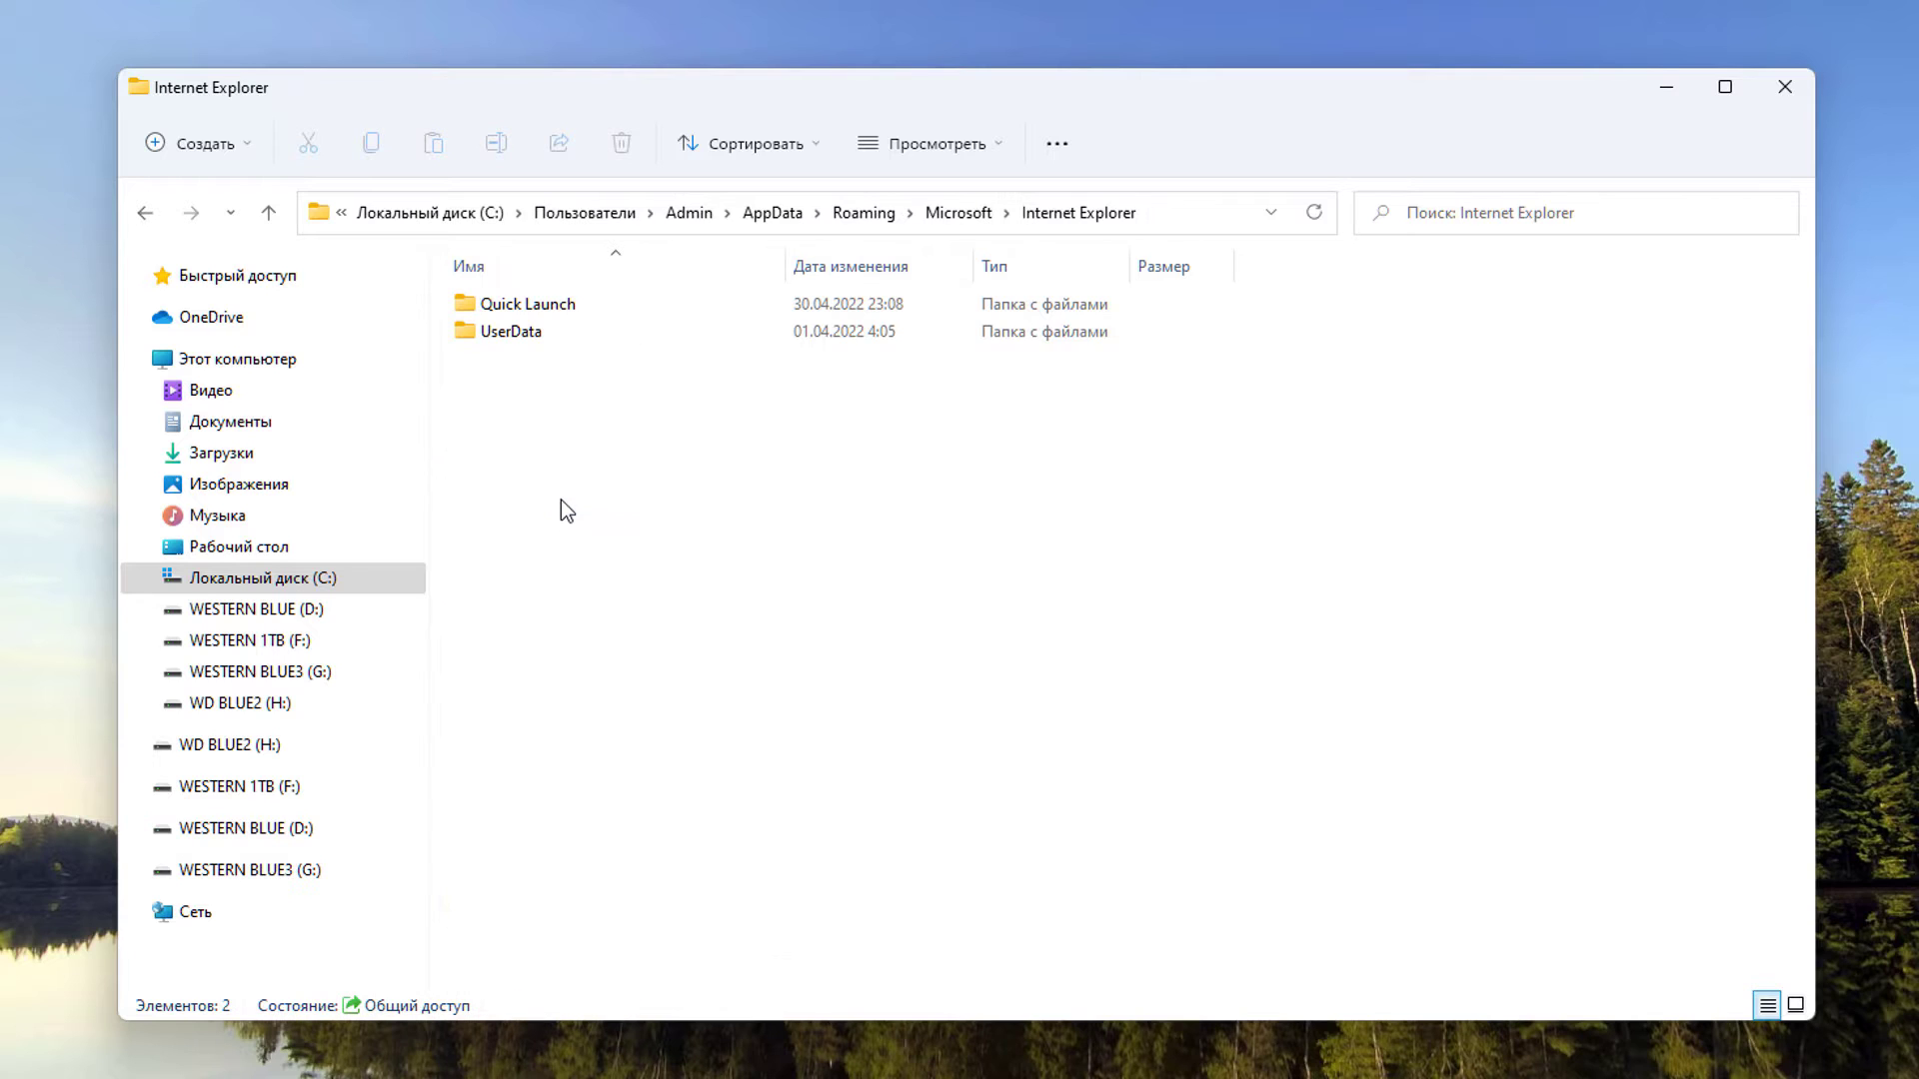
pyautogui.doubleClick(554, 308)
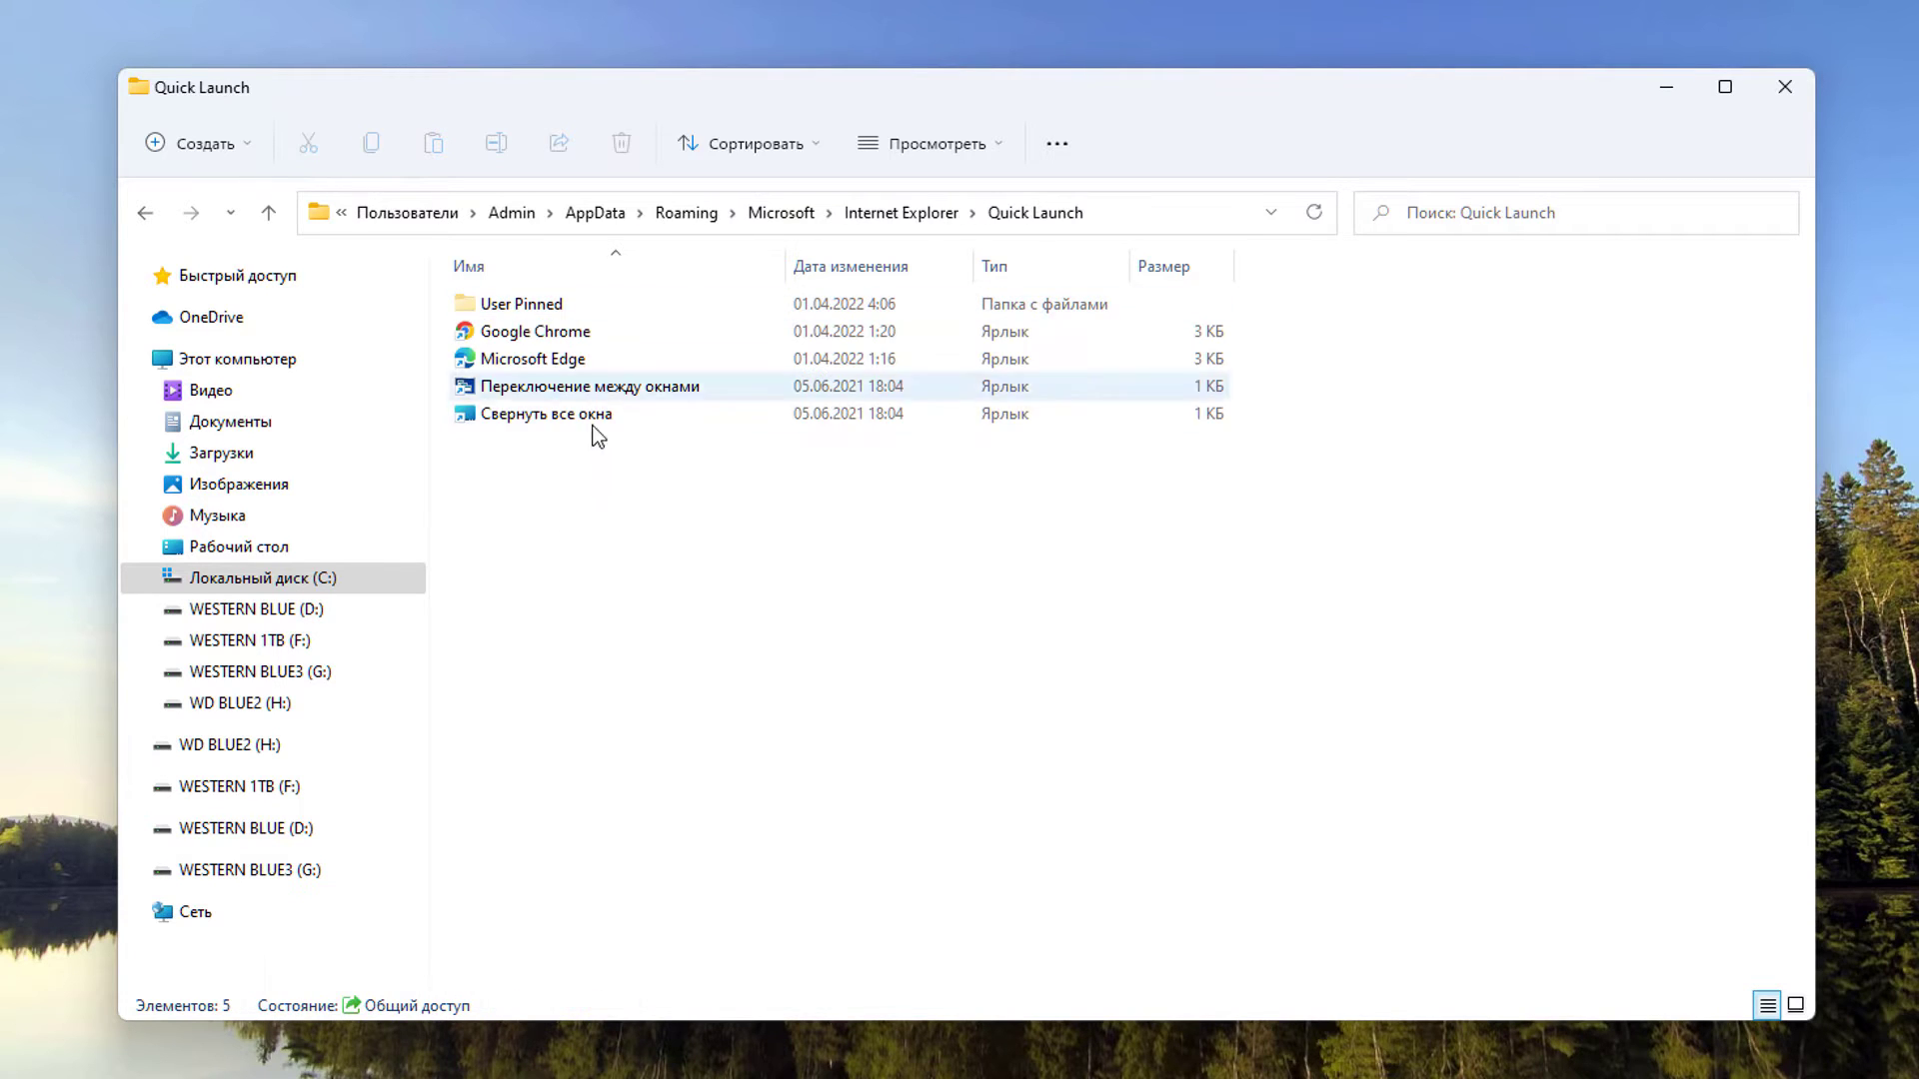
pyautogui.doubleClick(554, 303)
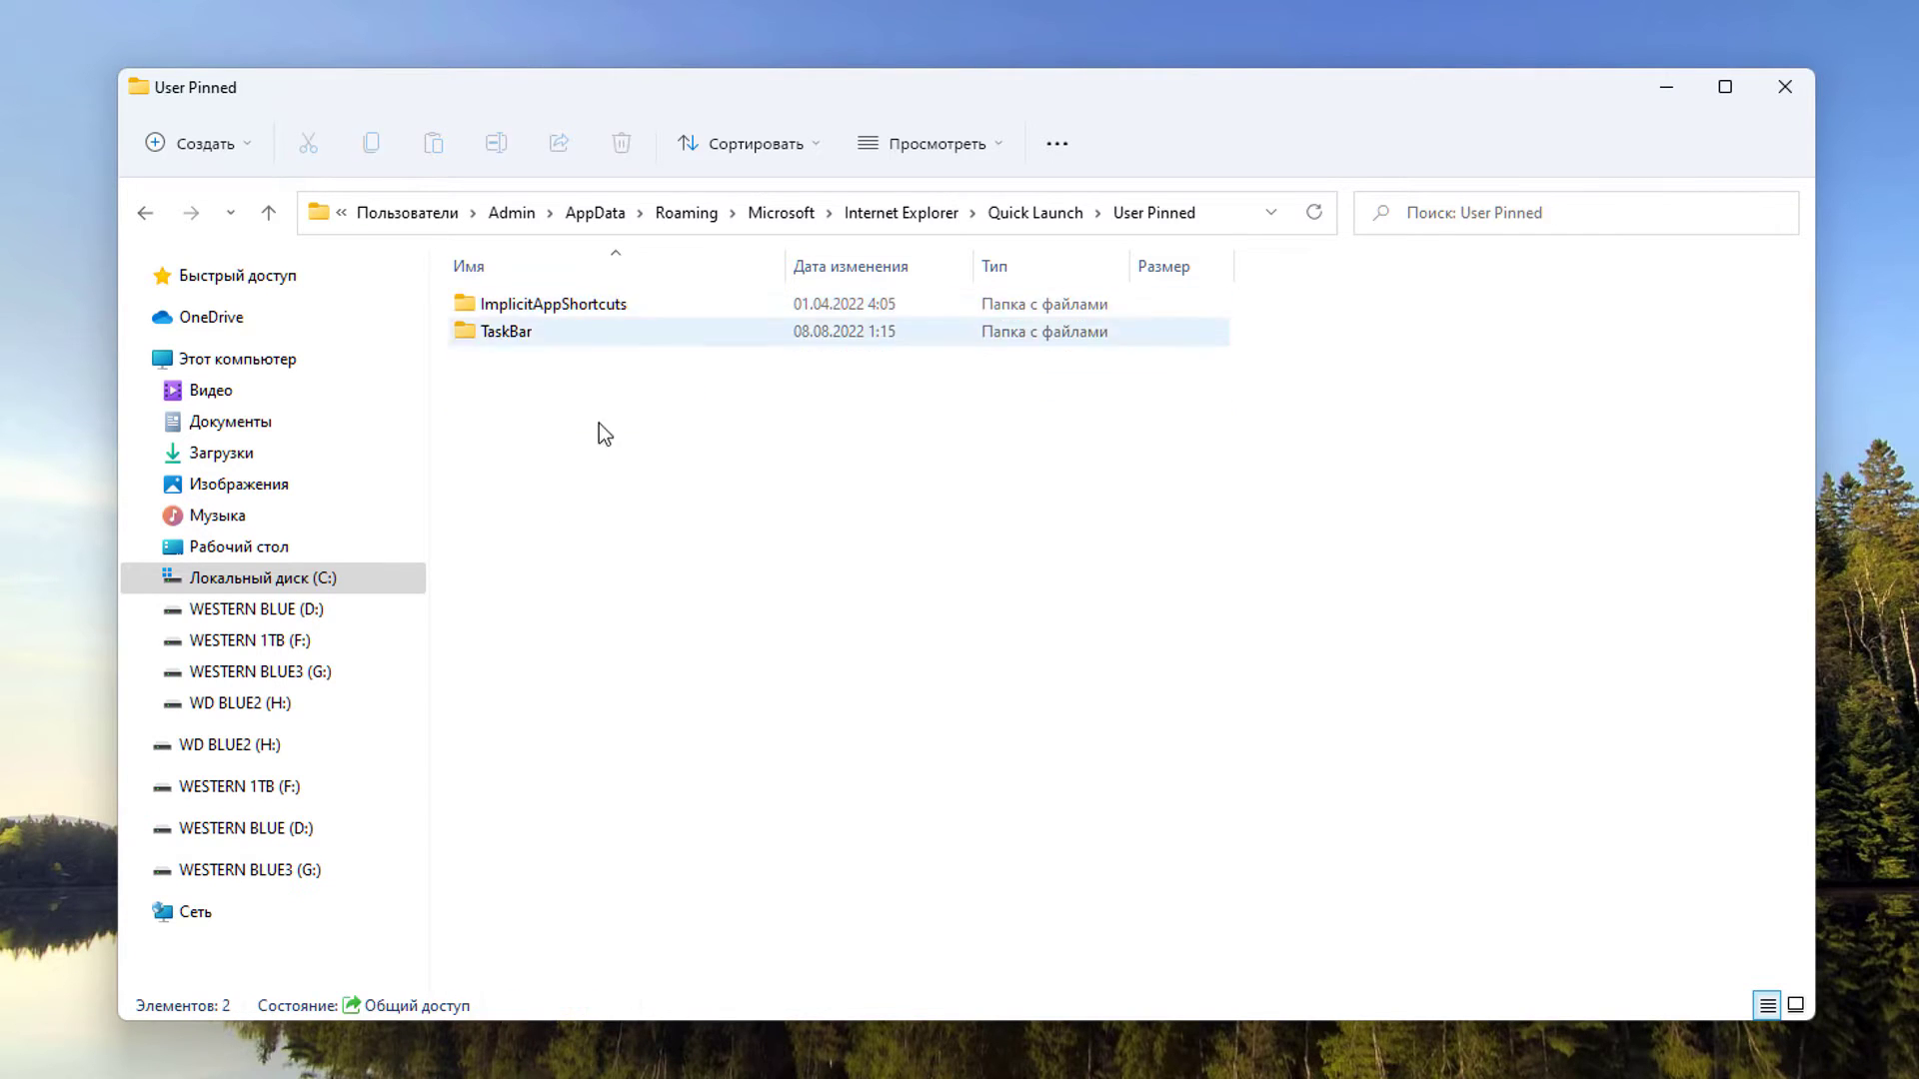
pyautogui.doubleClick(518, 335)
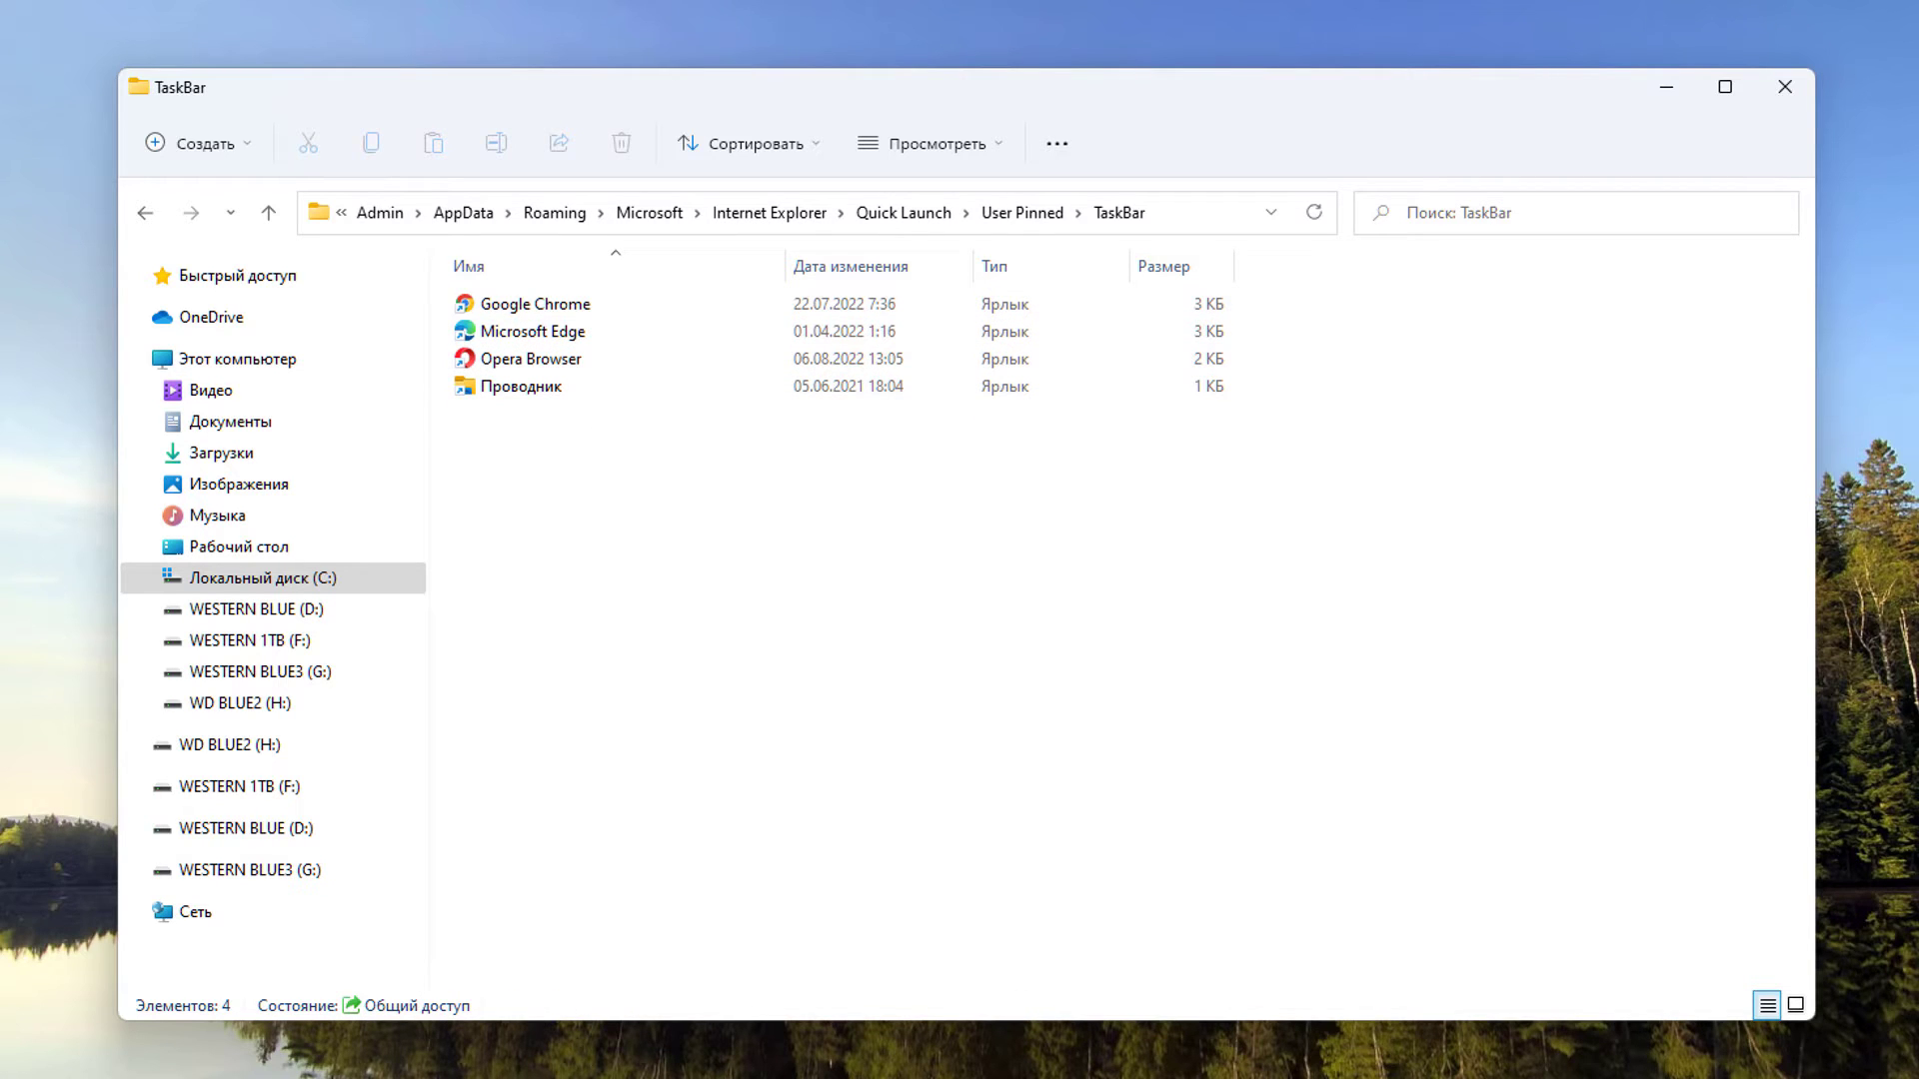
# Step: Delete the Opera Browser shortcut from the TaskBar folder
pyautogui.moveTo(703, 594); pyautogui.dragTo(632, 520)
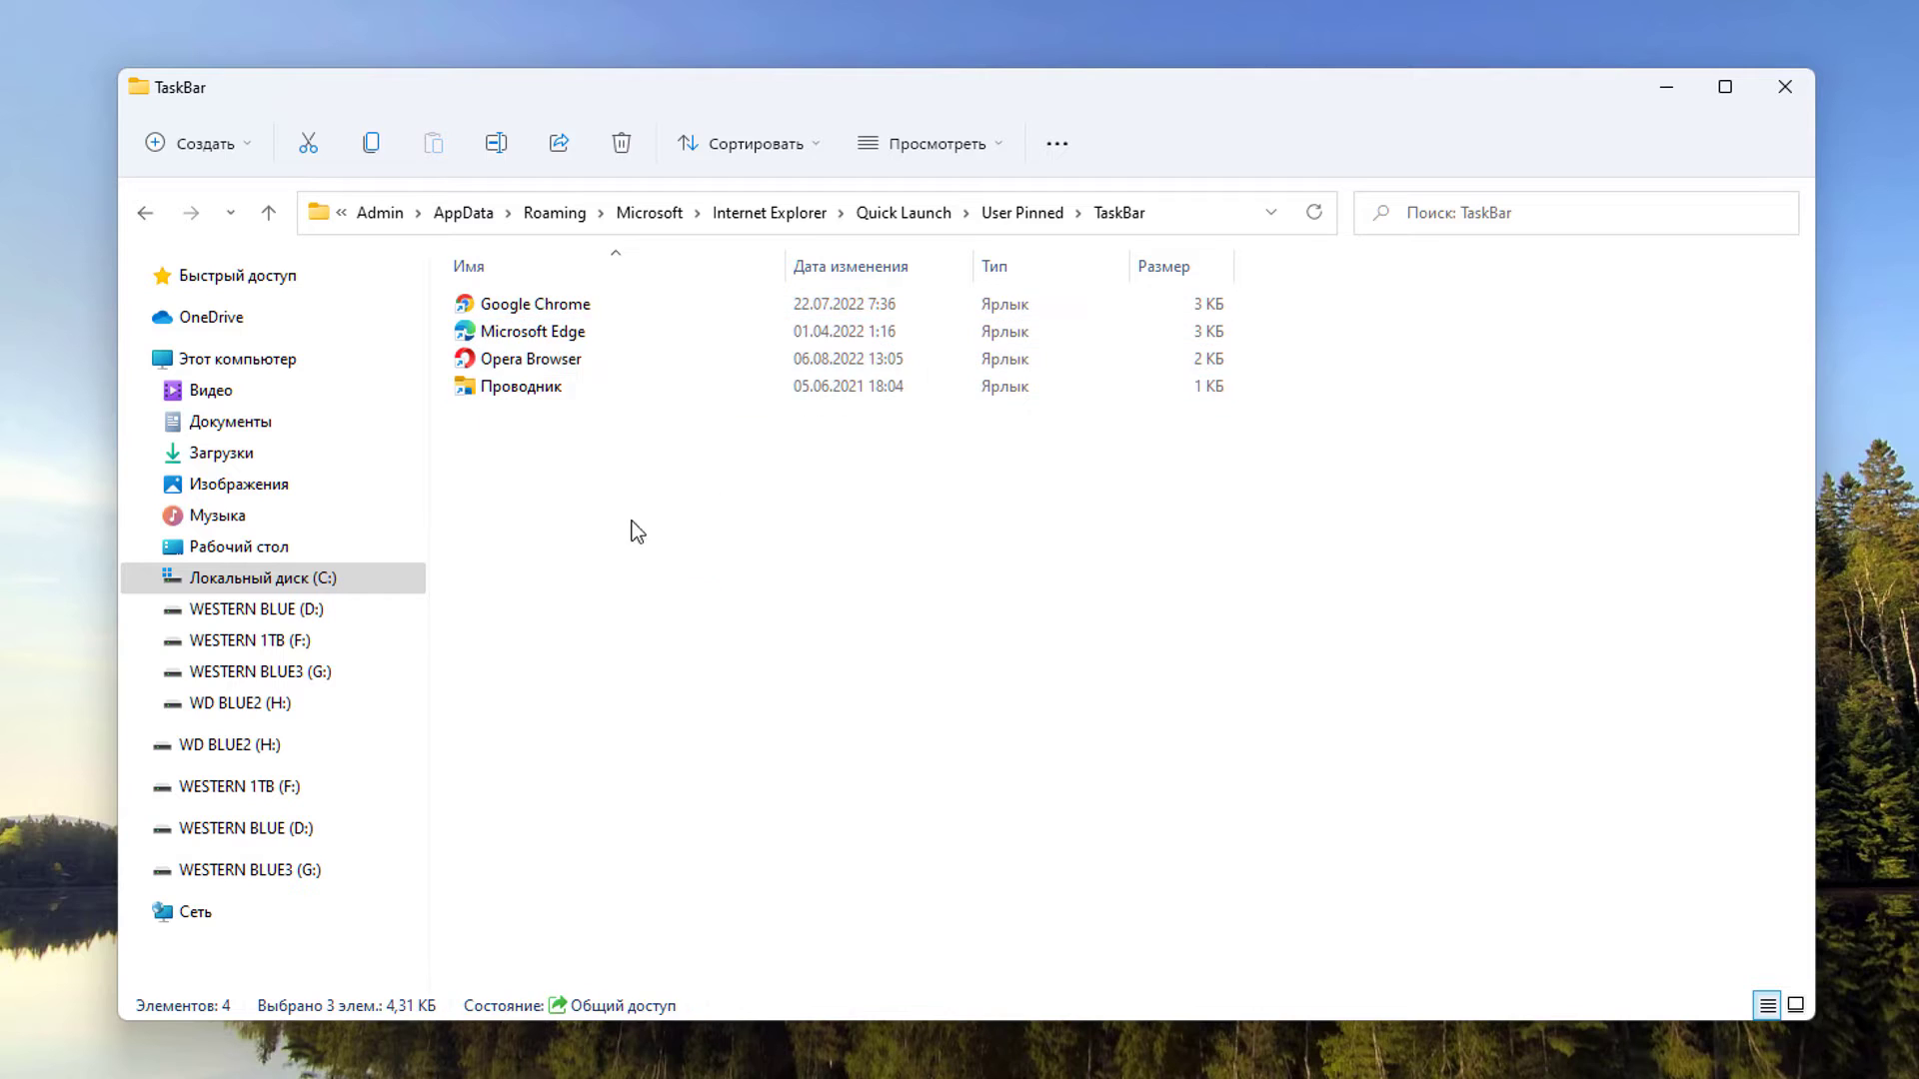
pyautogui.click(572, 332)
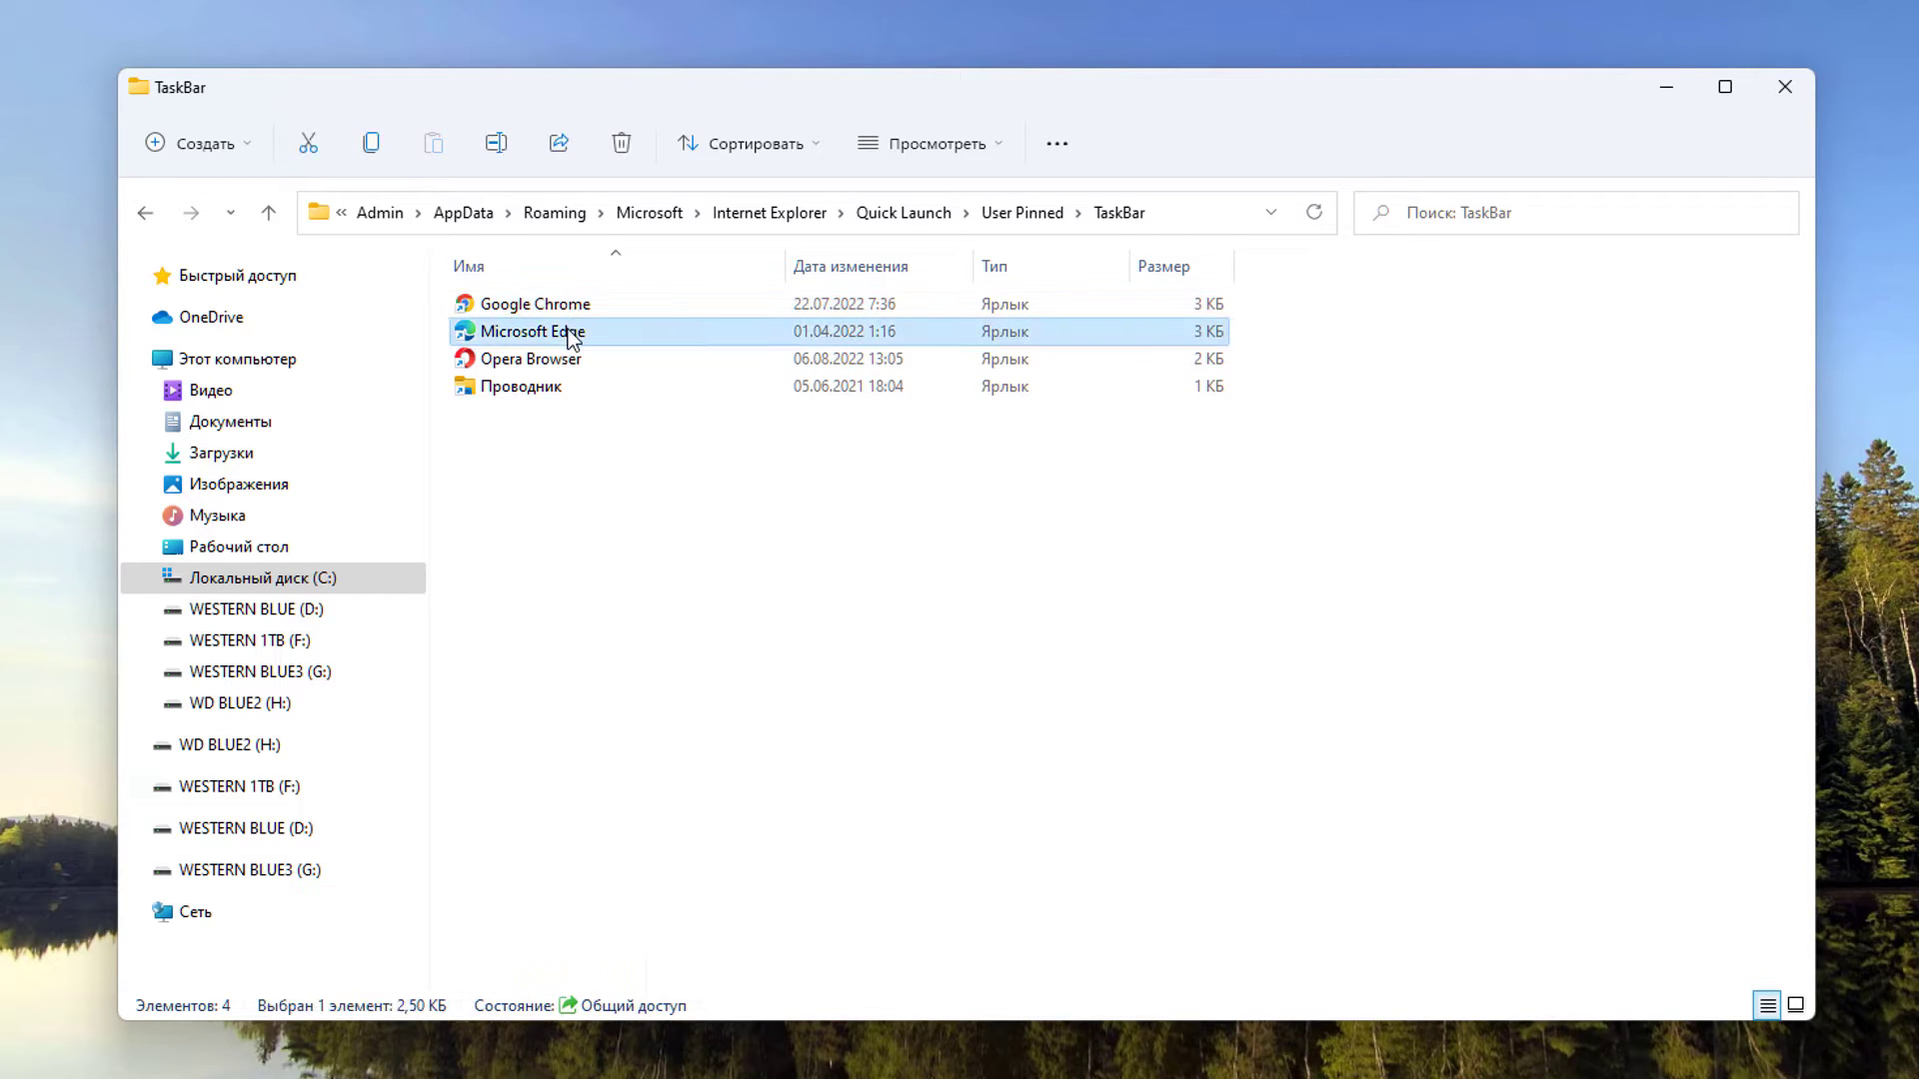
pyautogui.click(566, 358)
pyautogui.click(548, 421)
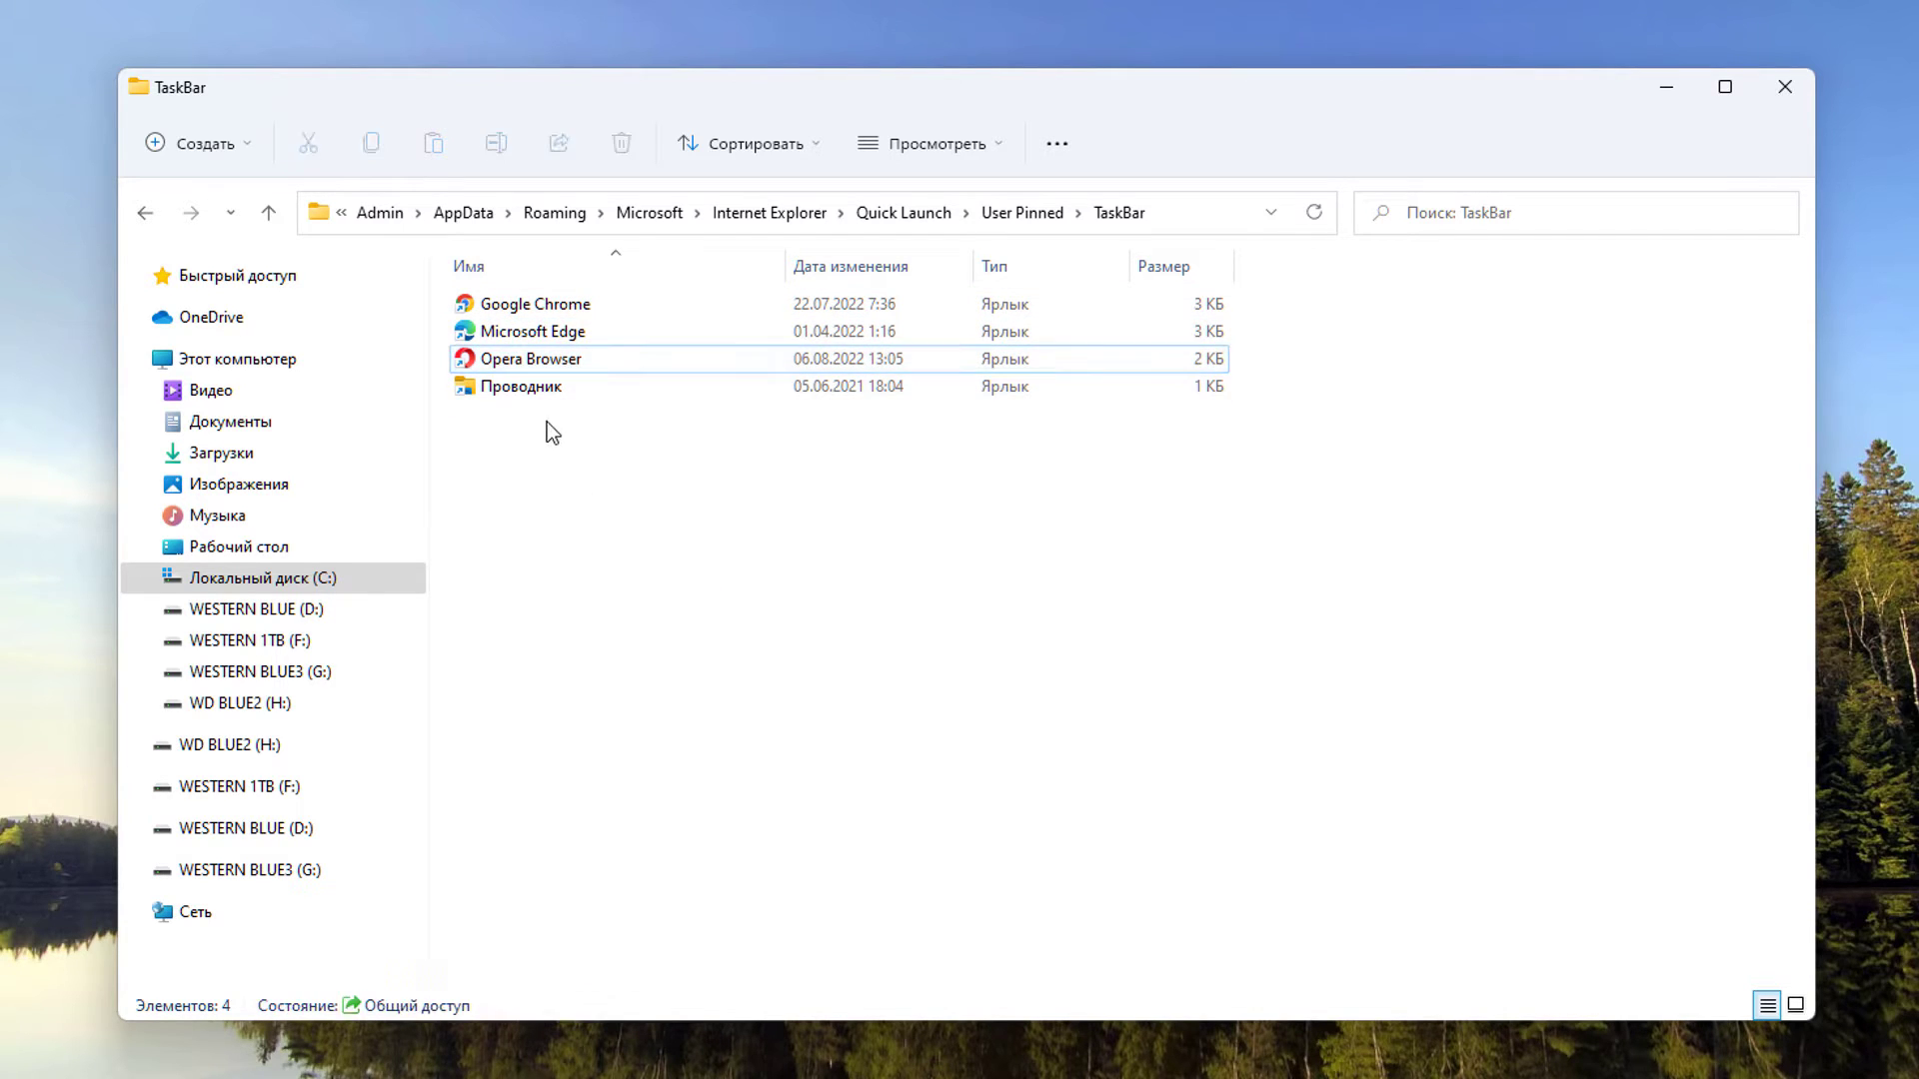
pyautogui.press('Down')
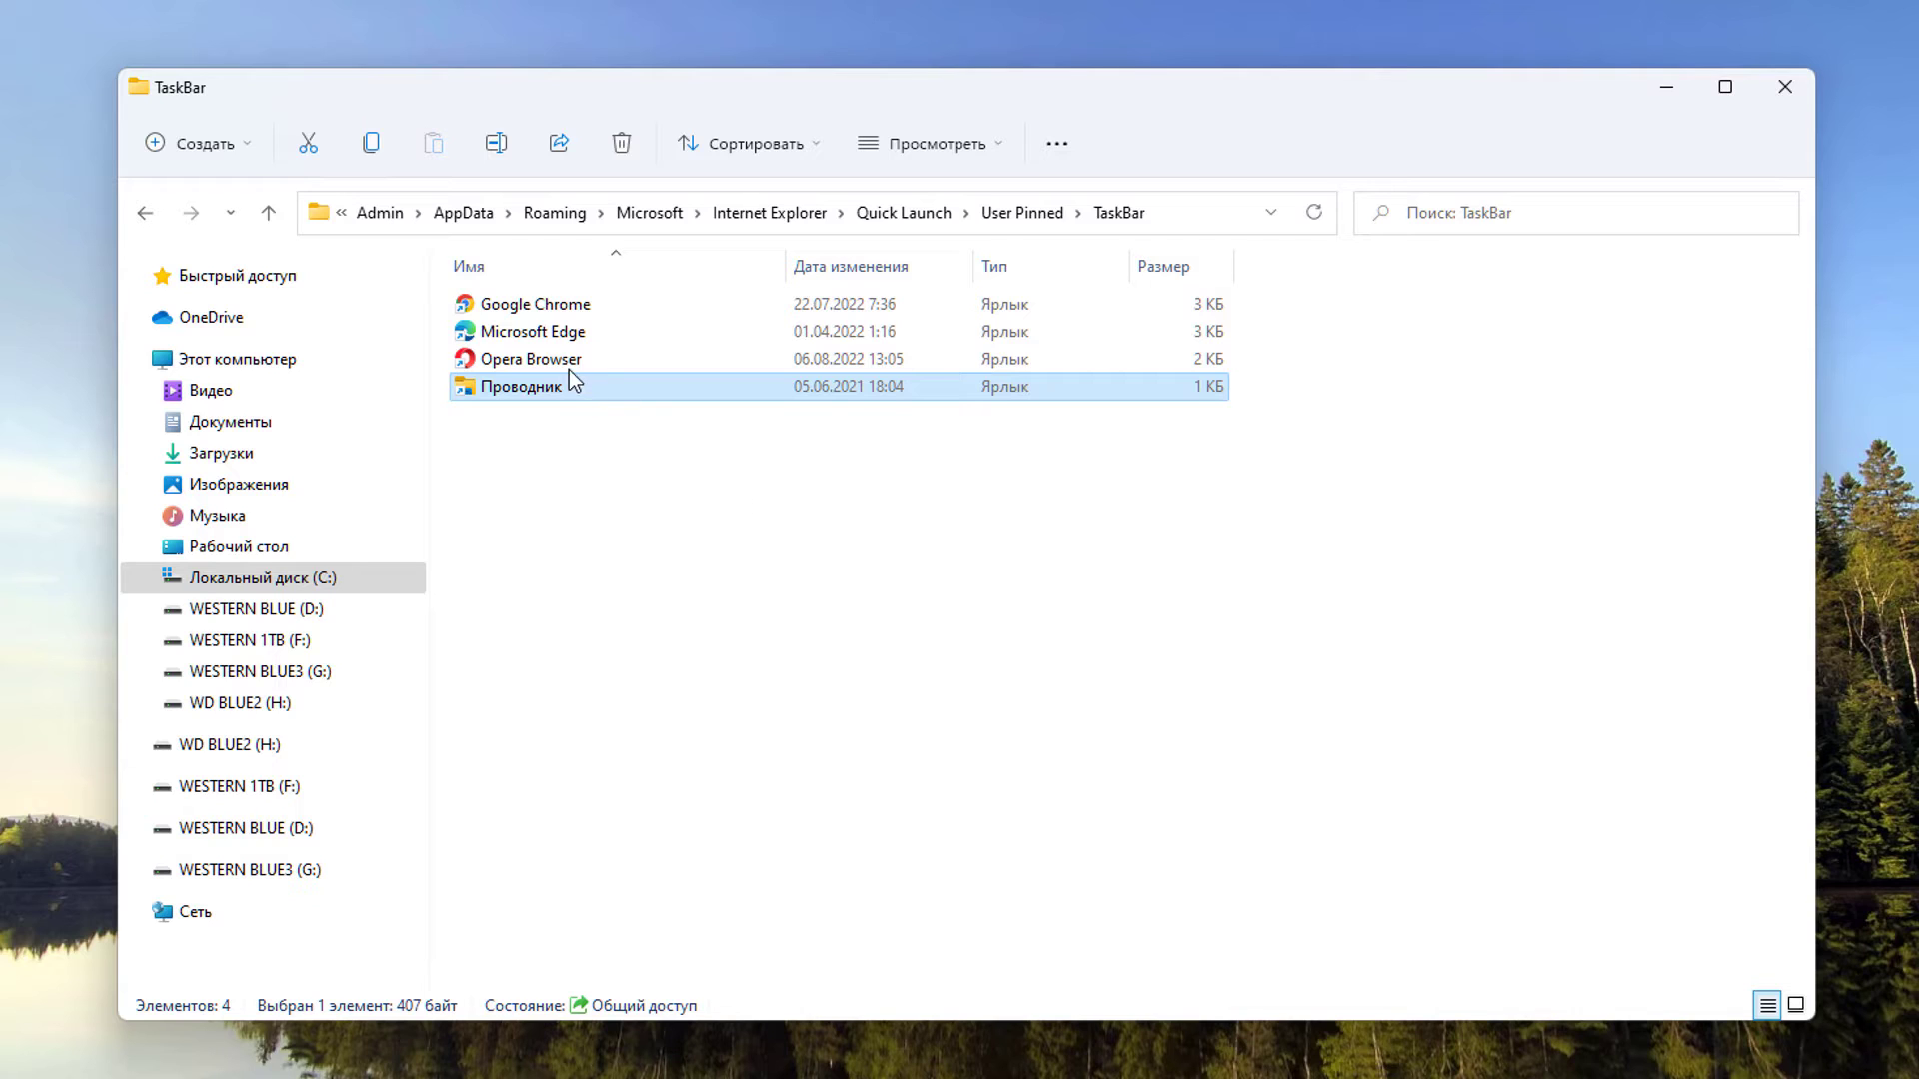
pyautogui.press('Up')
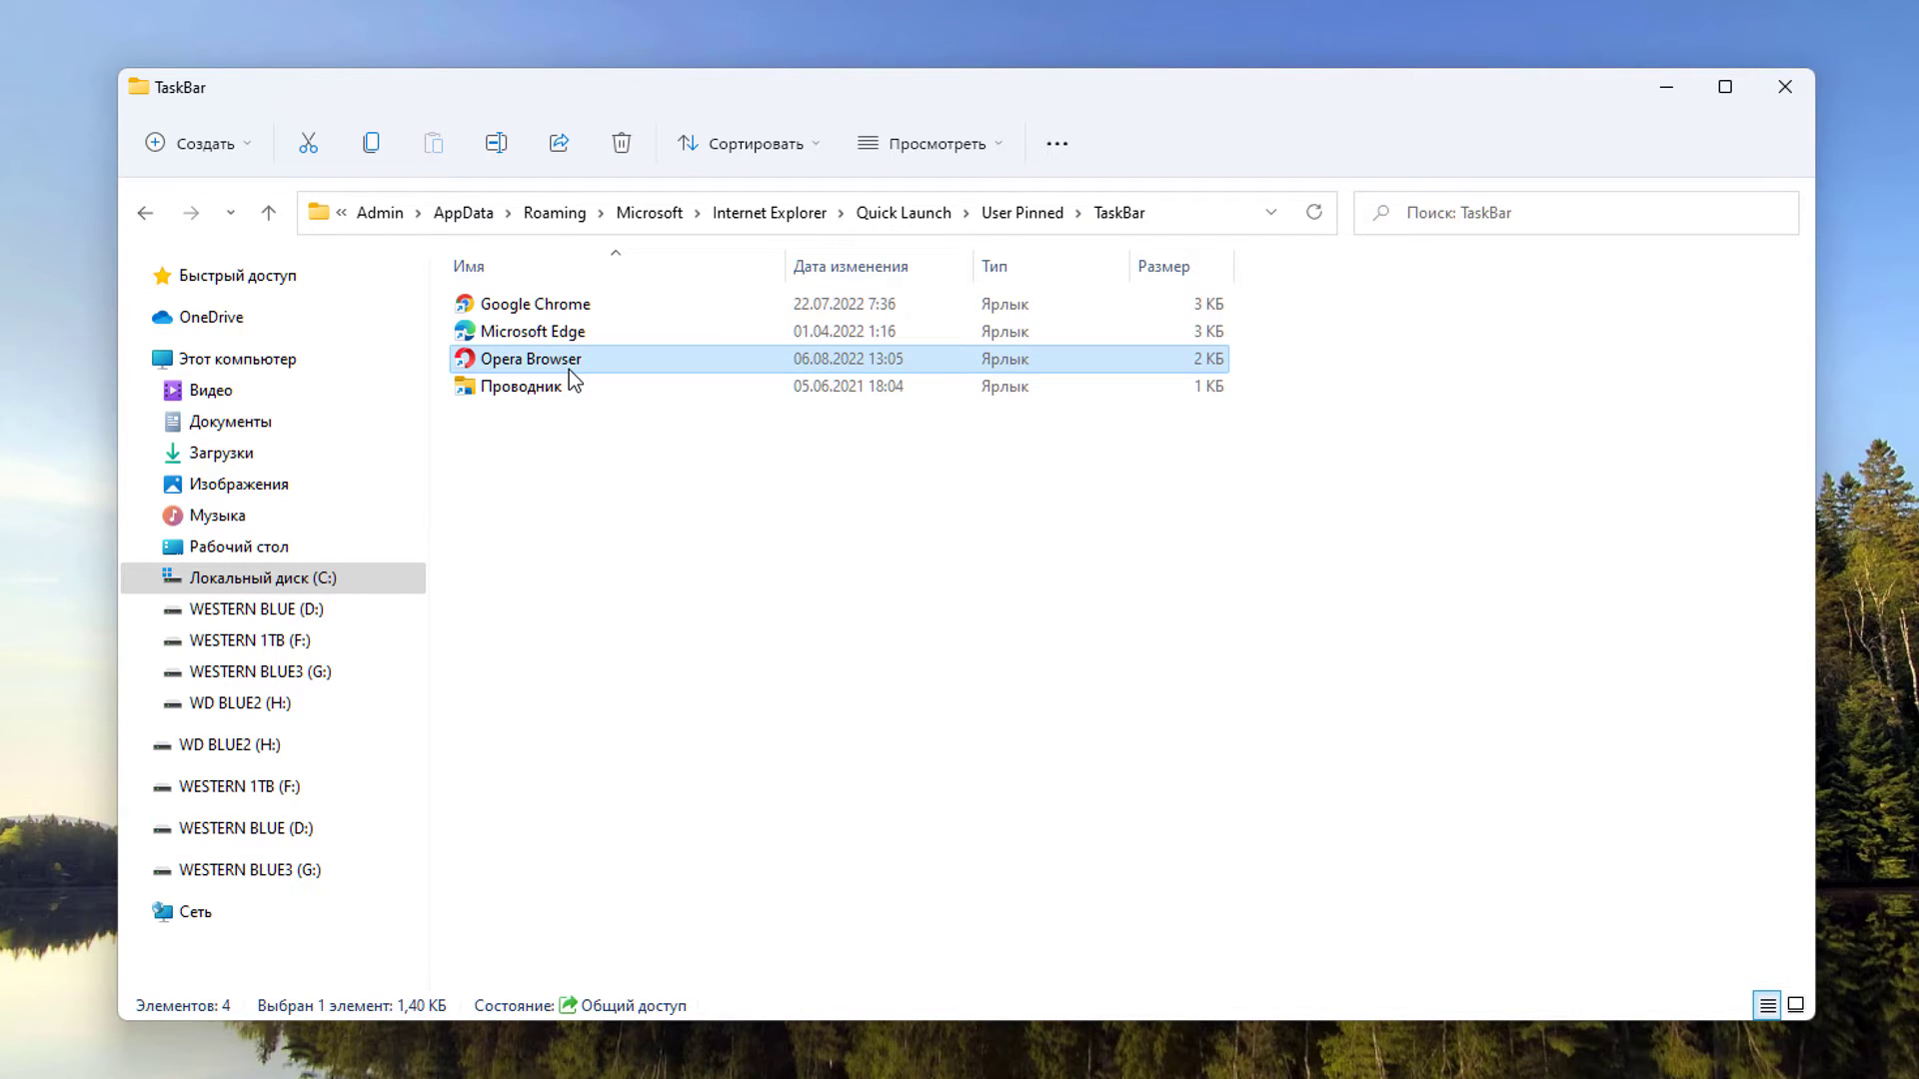
pyautogui.rightClick(567, 368)
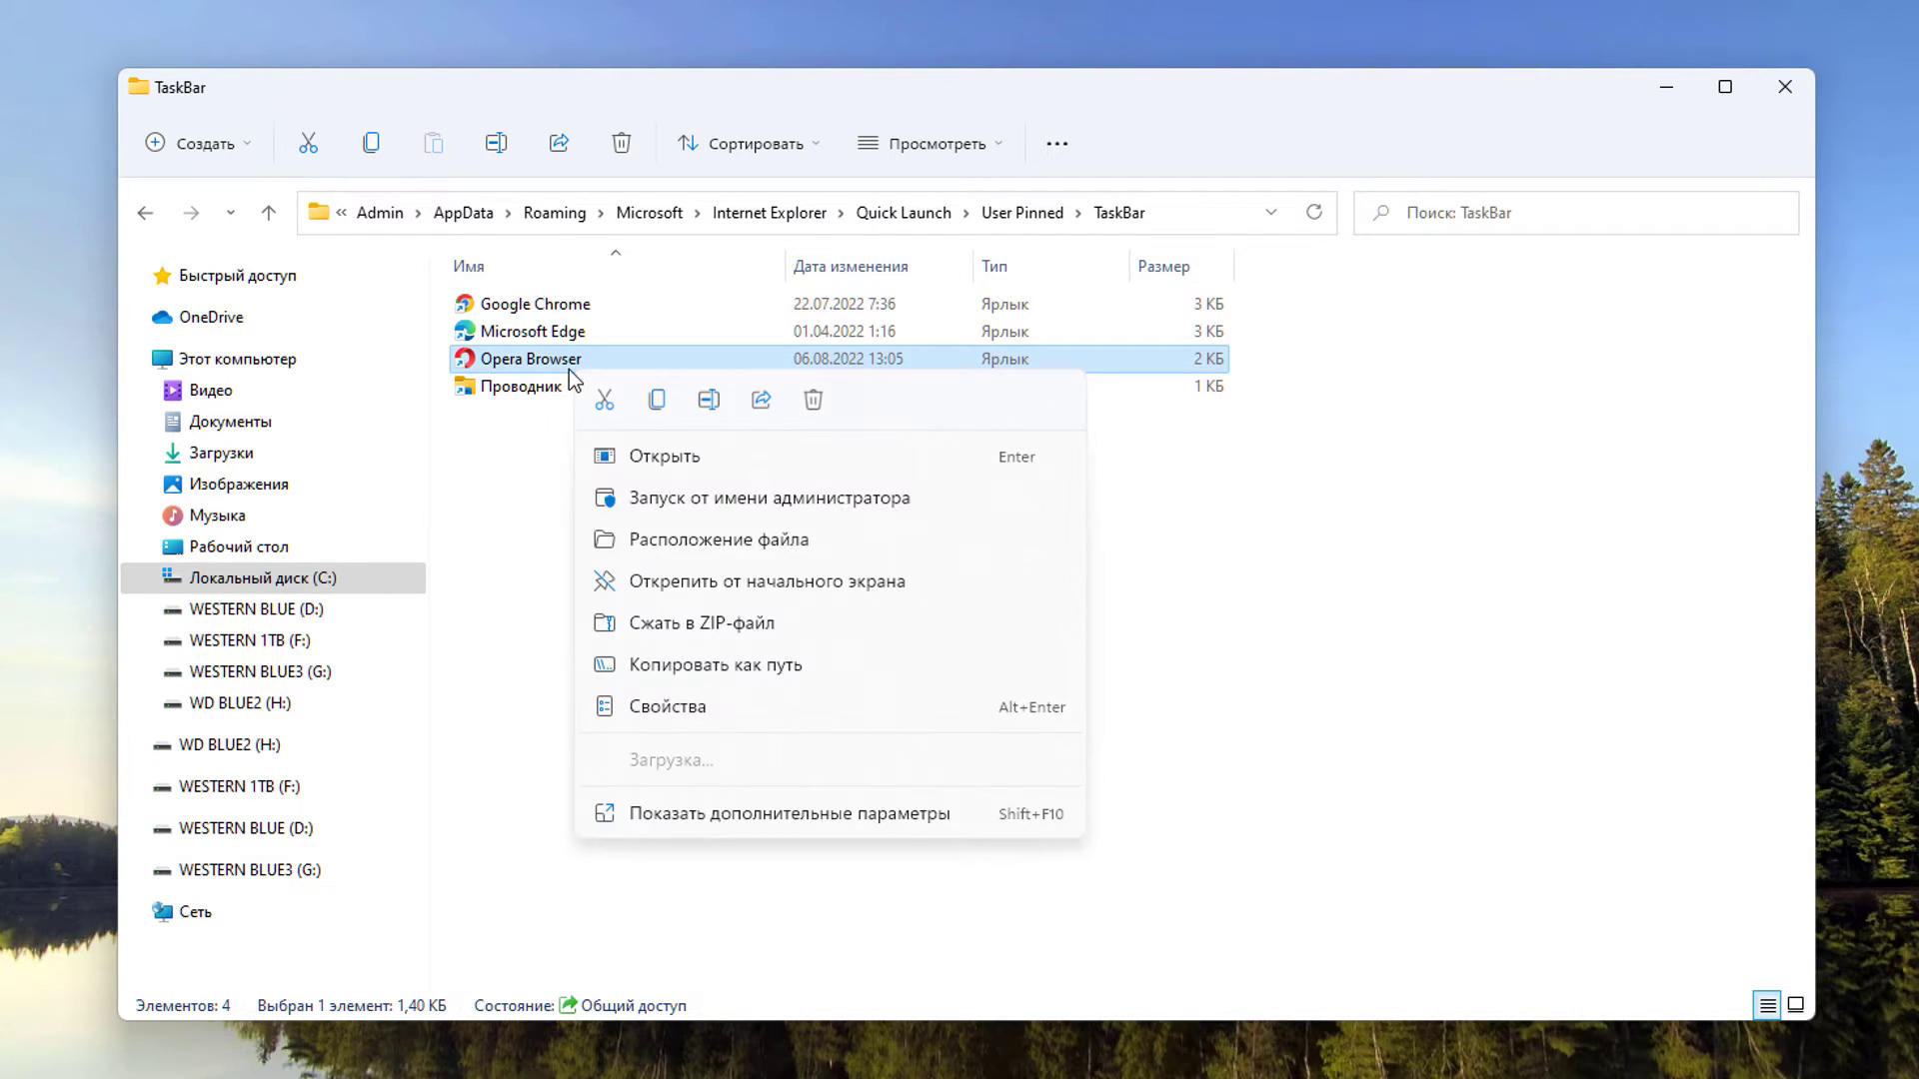
pyautogui.click(815, 398)
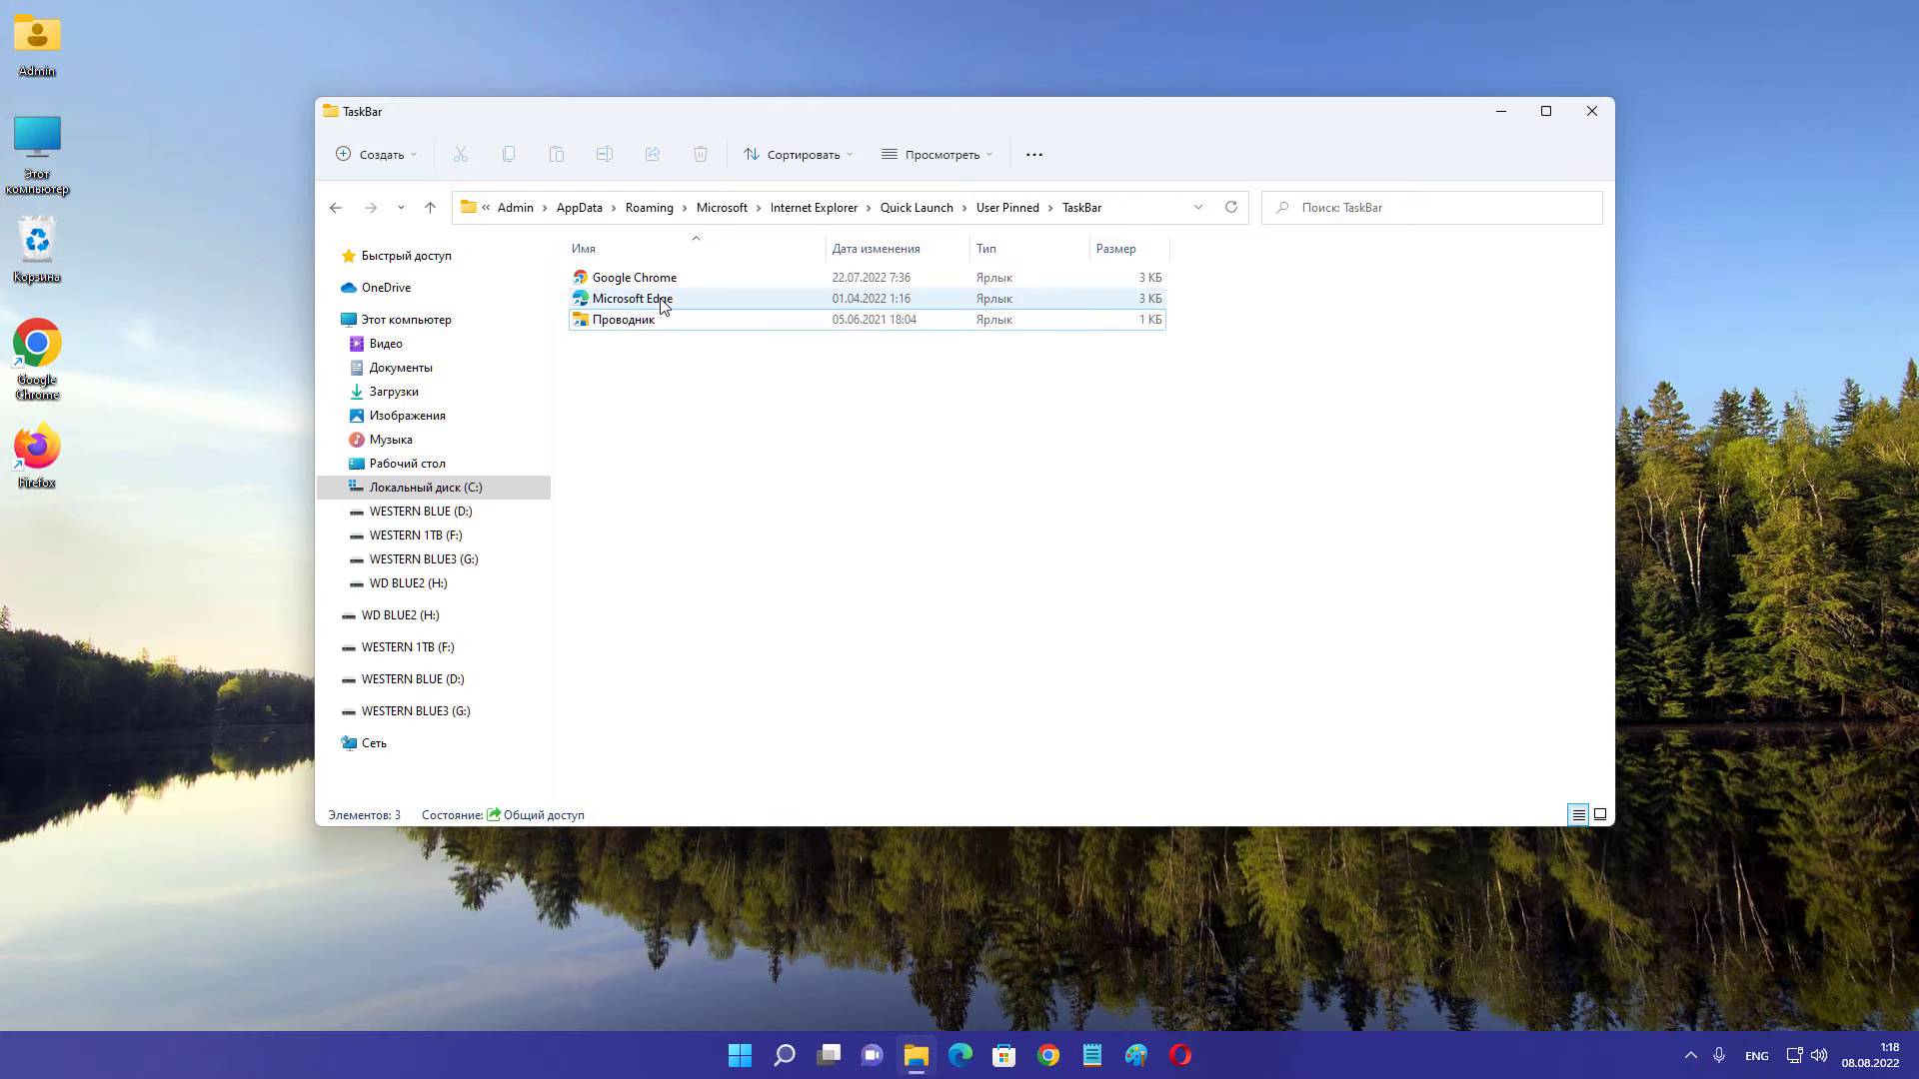
# Step: Delete the Google Chrome shortcut from the TaskBar folder
pyautogui.rightClick(664, 299)
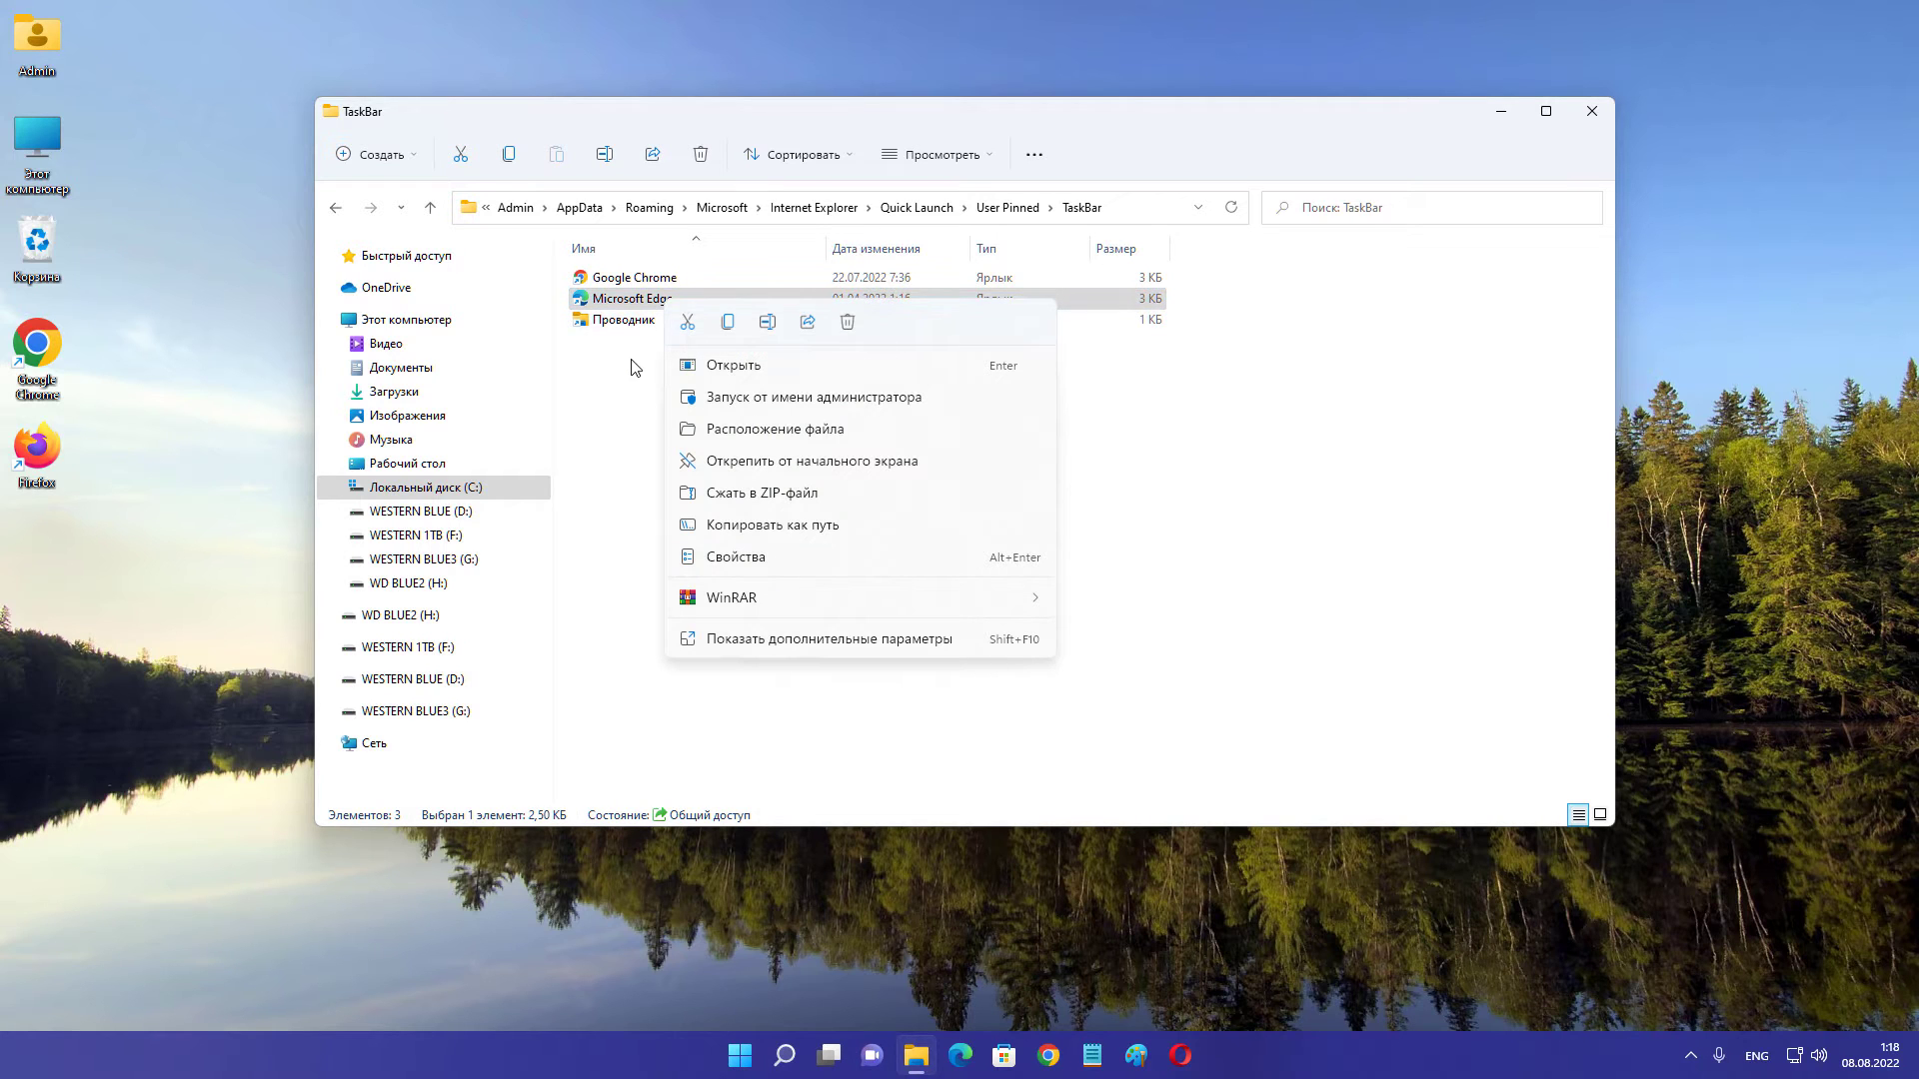
pyautogui.click(628, 365)
pyautogui.click(656, 283)
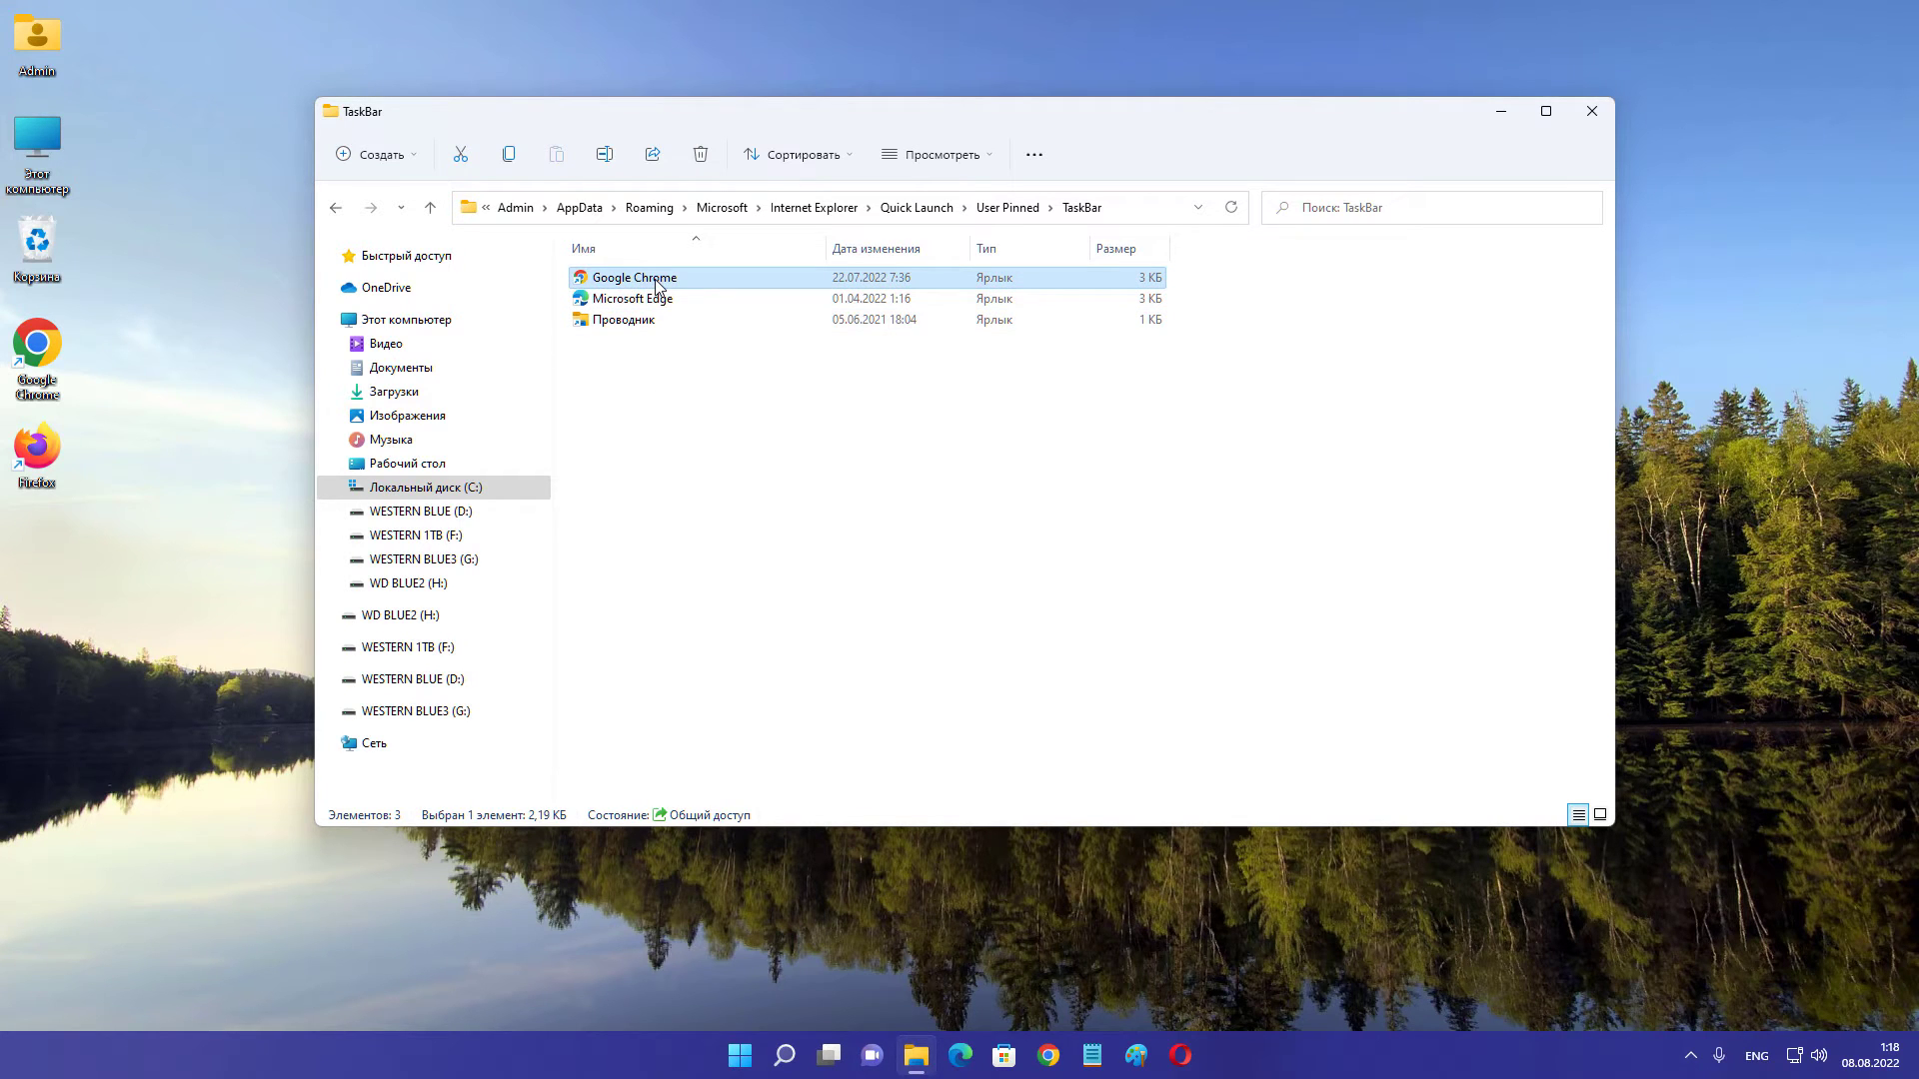
pyautogui.rightClick(659, 283)
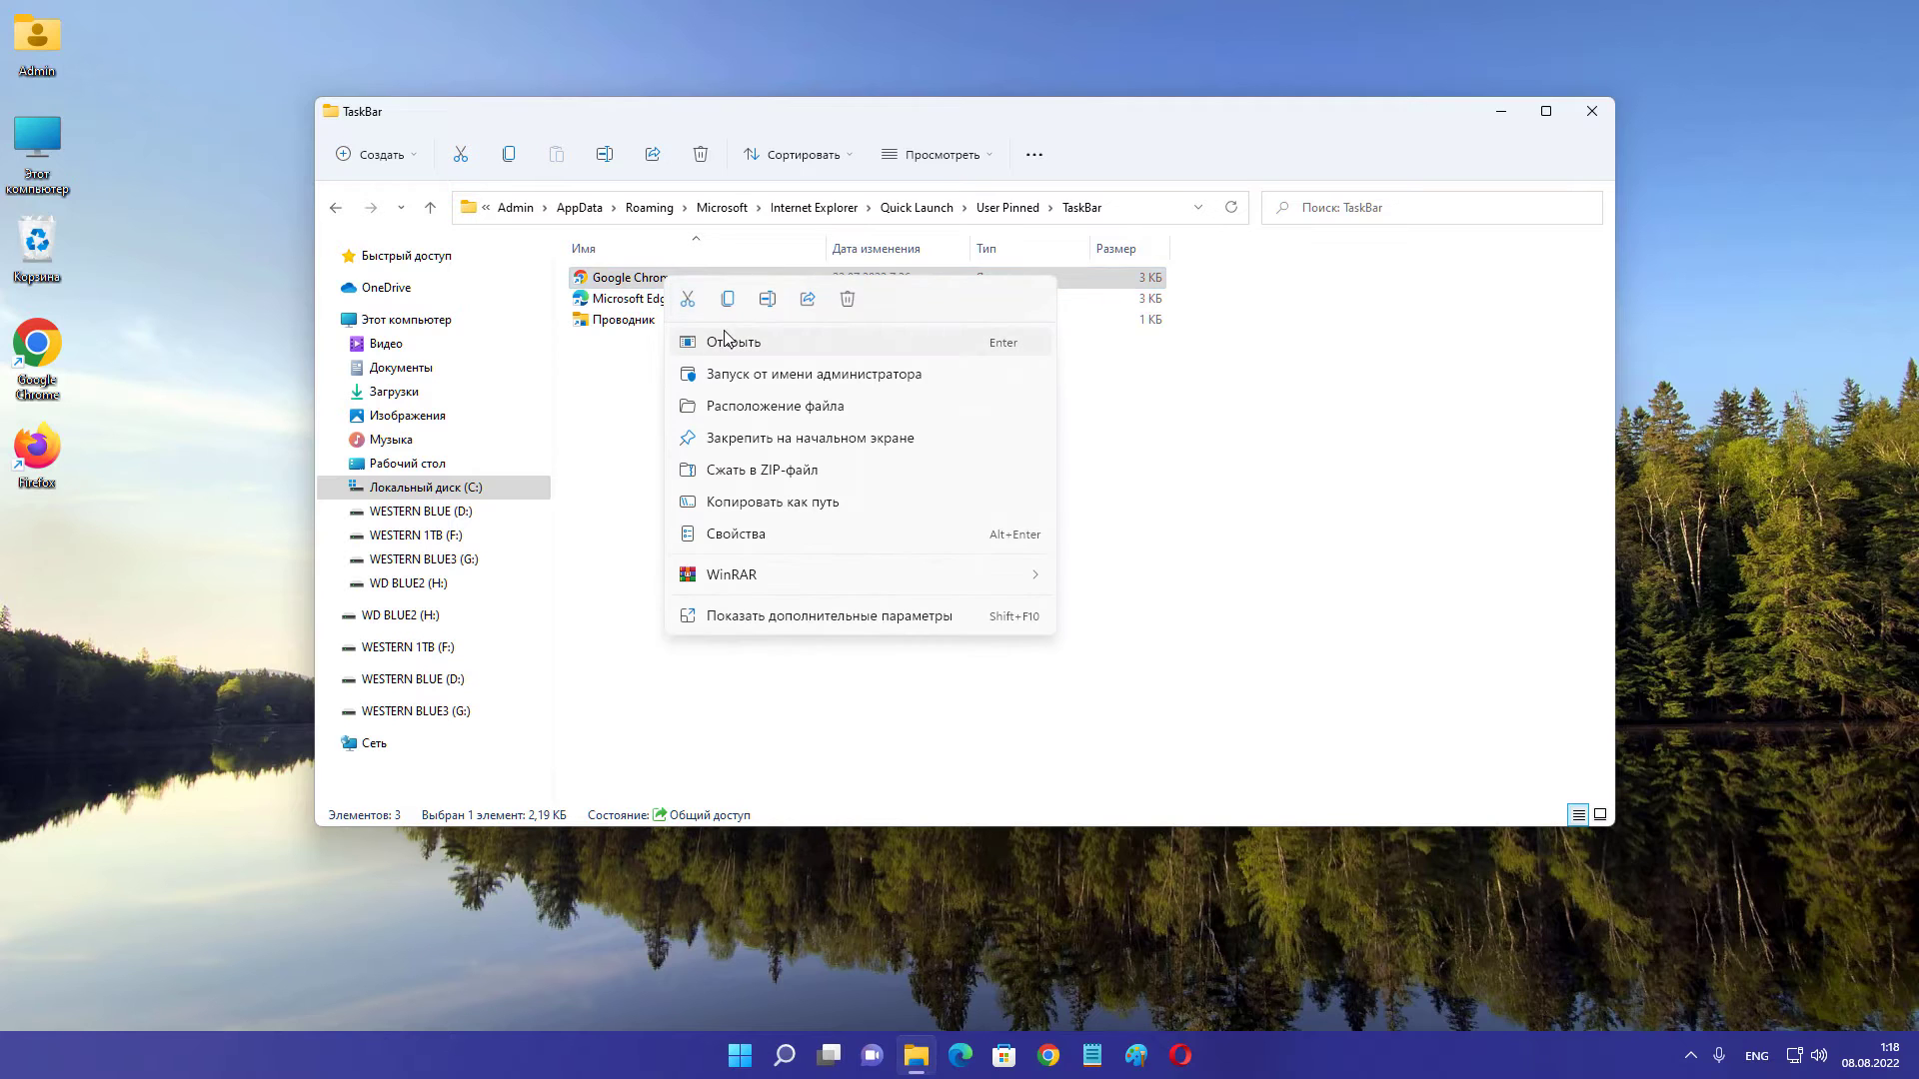
pyautogui.click(848, 300)
pyautogui.moveTo(803, 450); pyautogui.dragTo(590, 256)
pyautogui.click(689, 365)
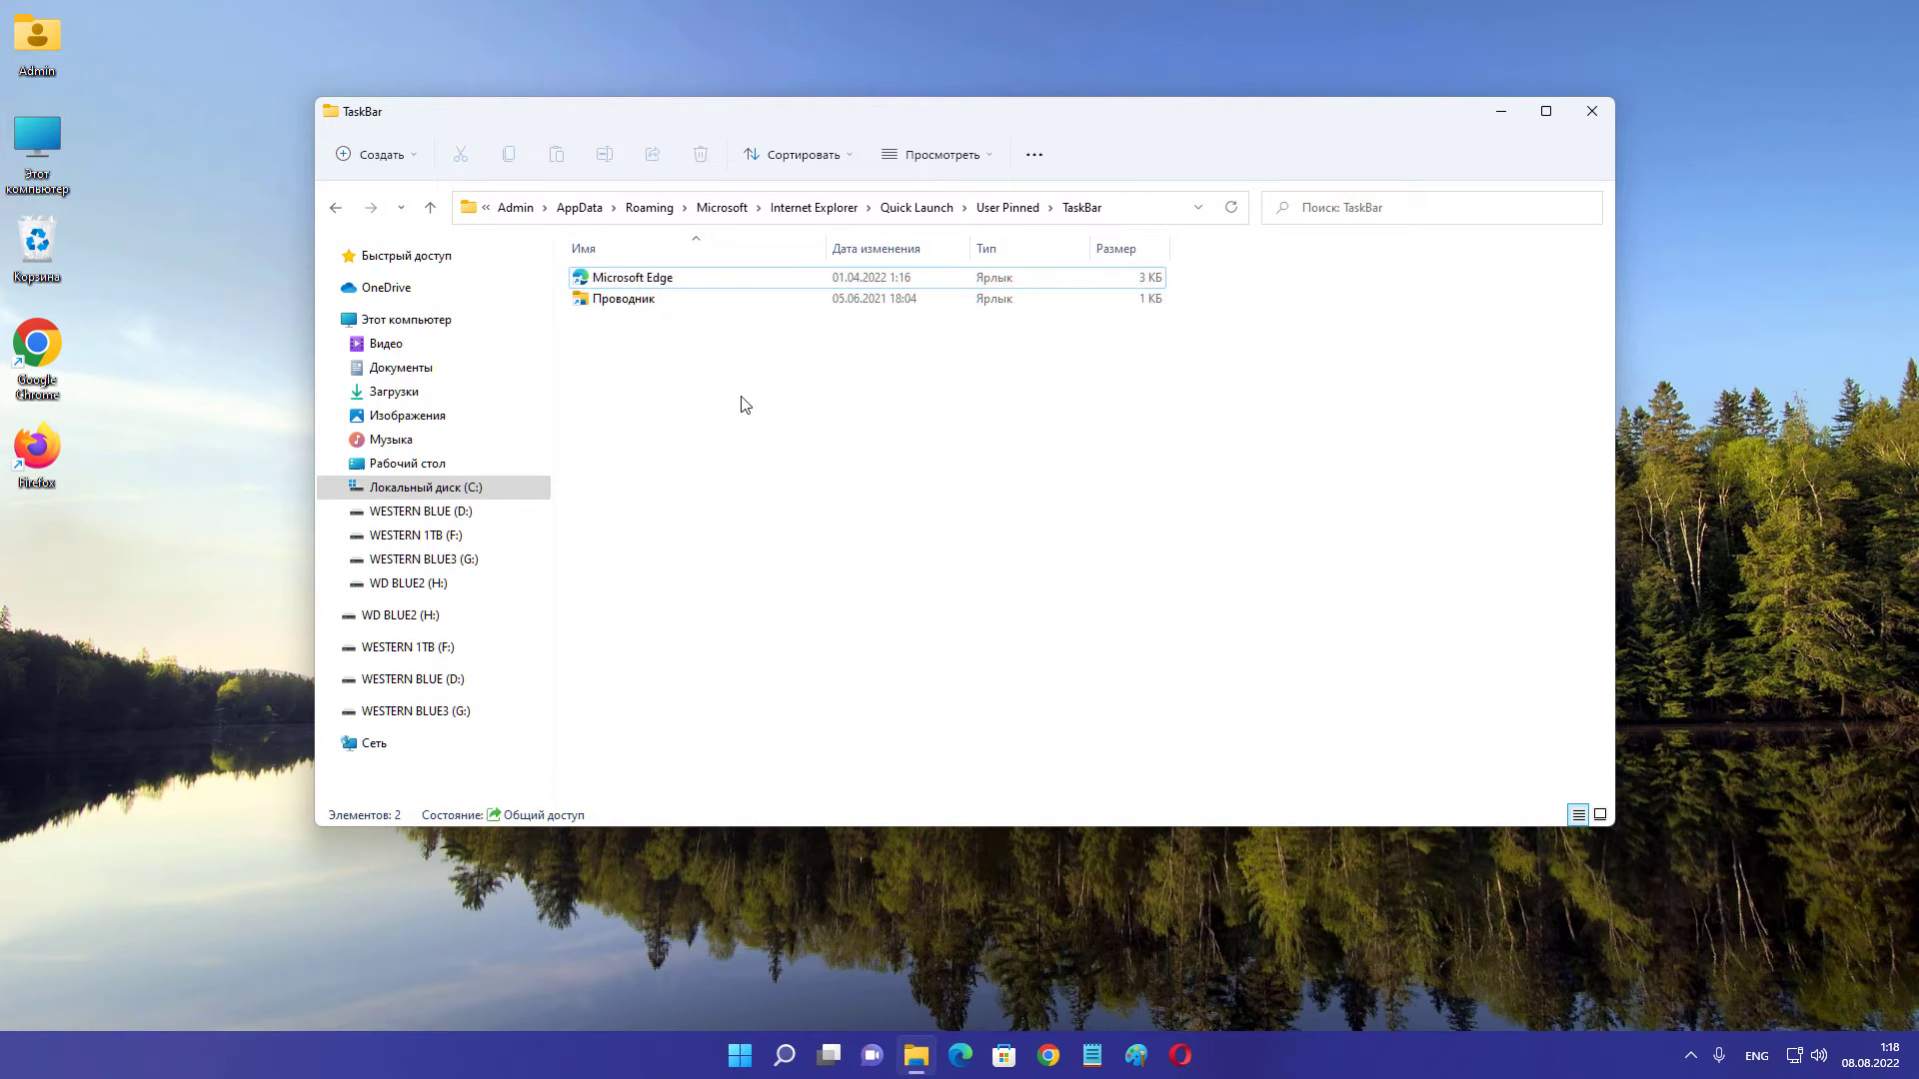
# Step: Close the TaskBar folder window, search Windows for "ред" and open Редактор реестра
pyautogui.moveTo(741, 400); pyautogui.dragTo(627, 272)
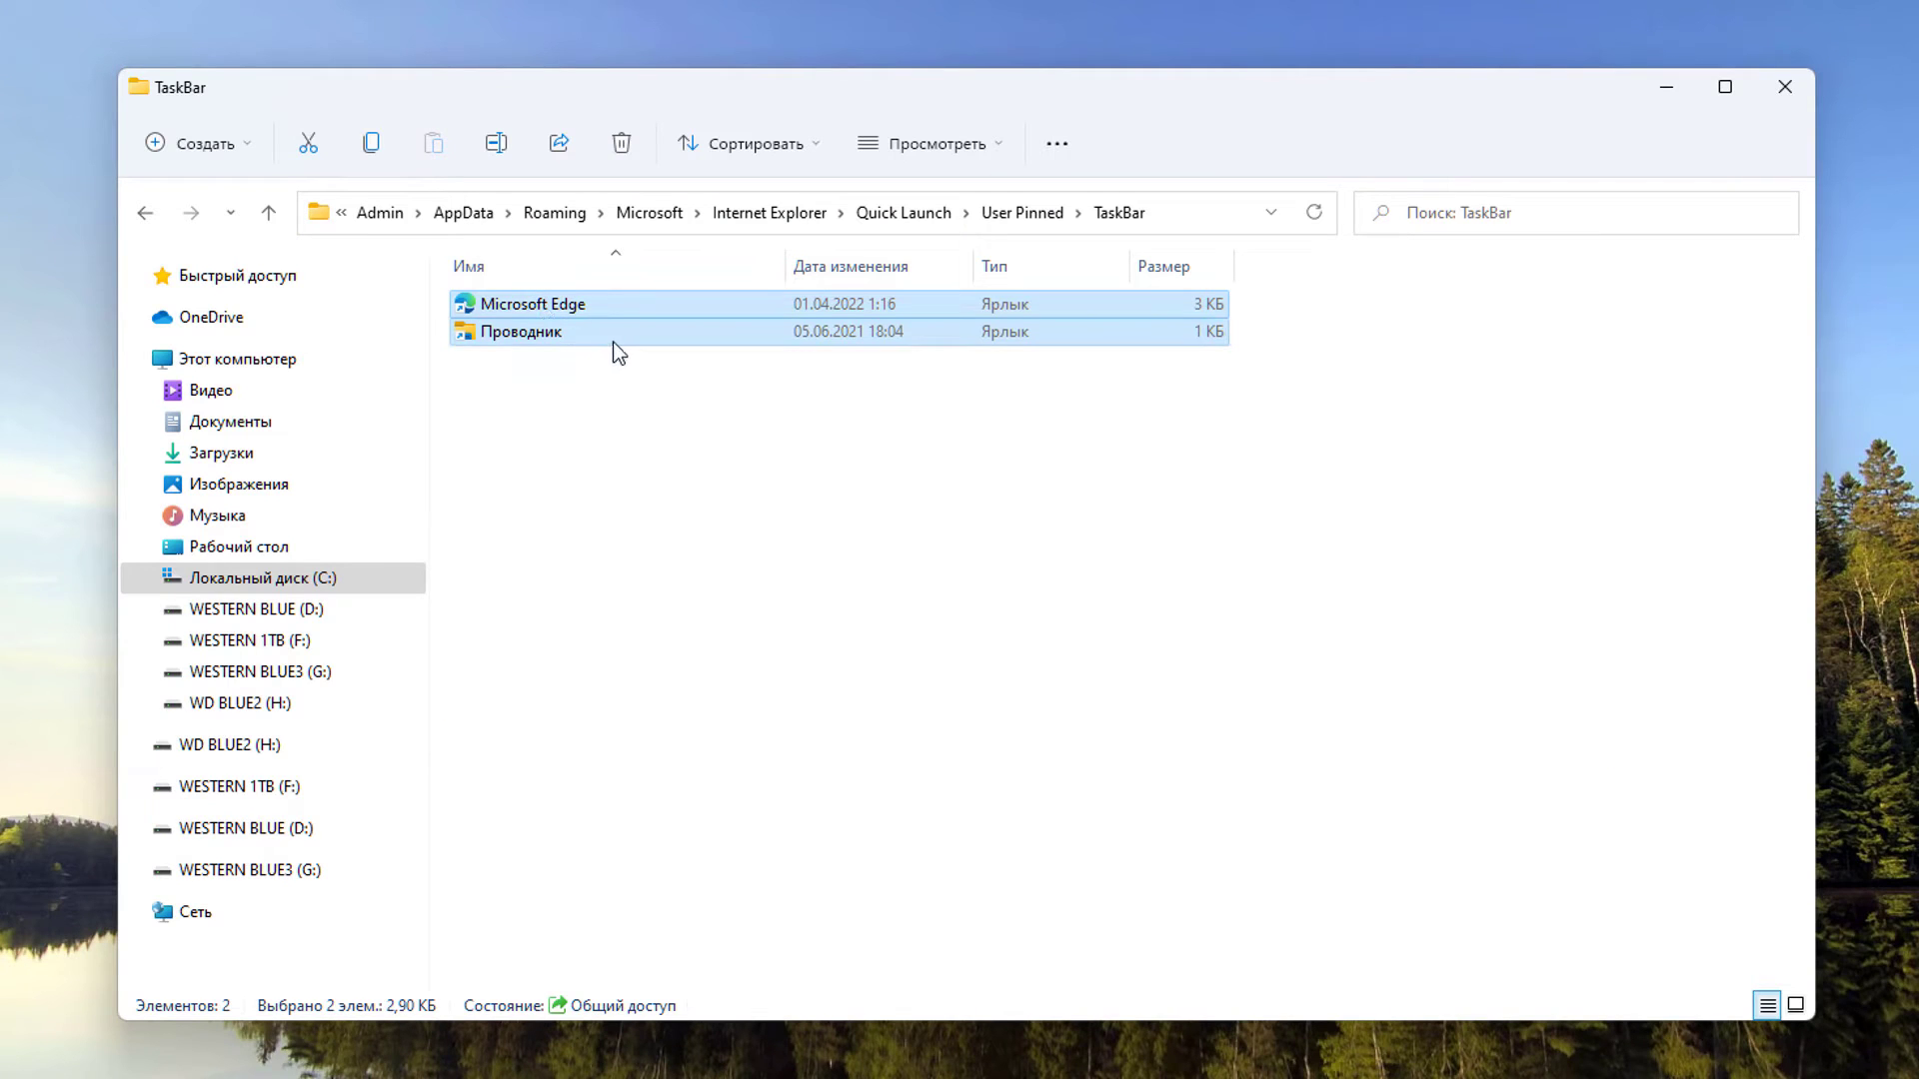
pyautogui.click(1782, 92)
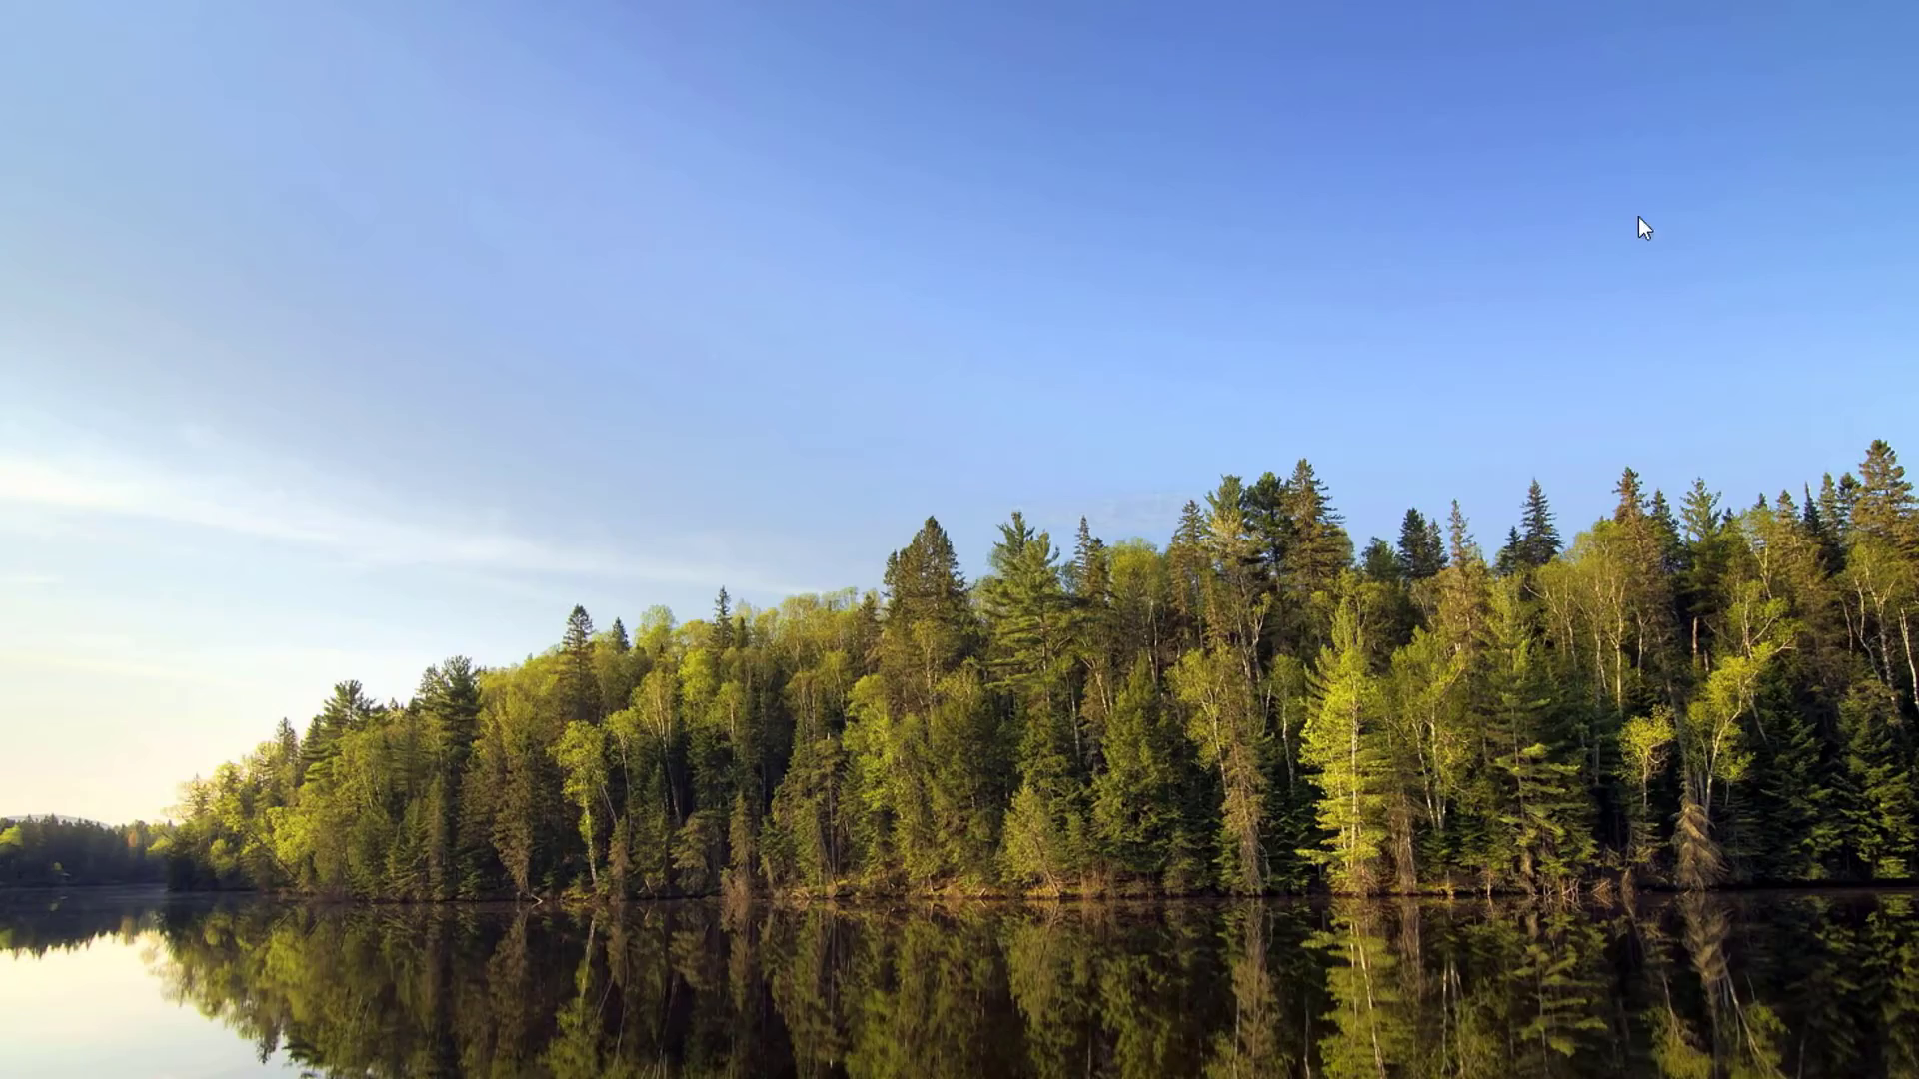
pyautogui.click(789, 1056)
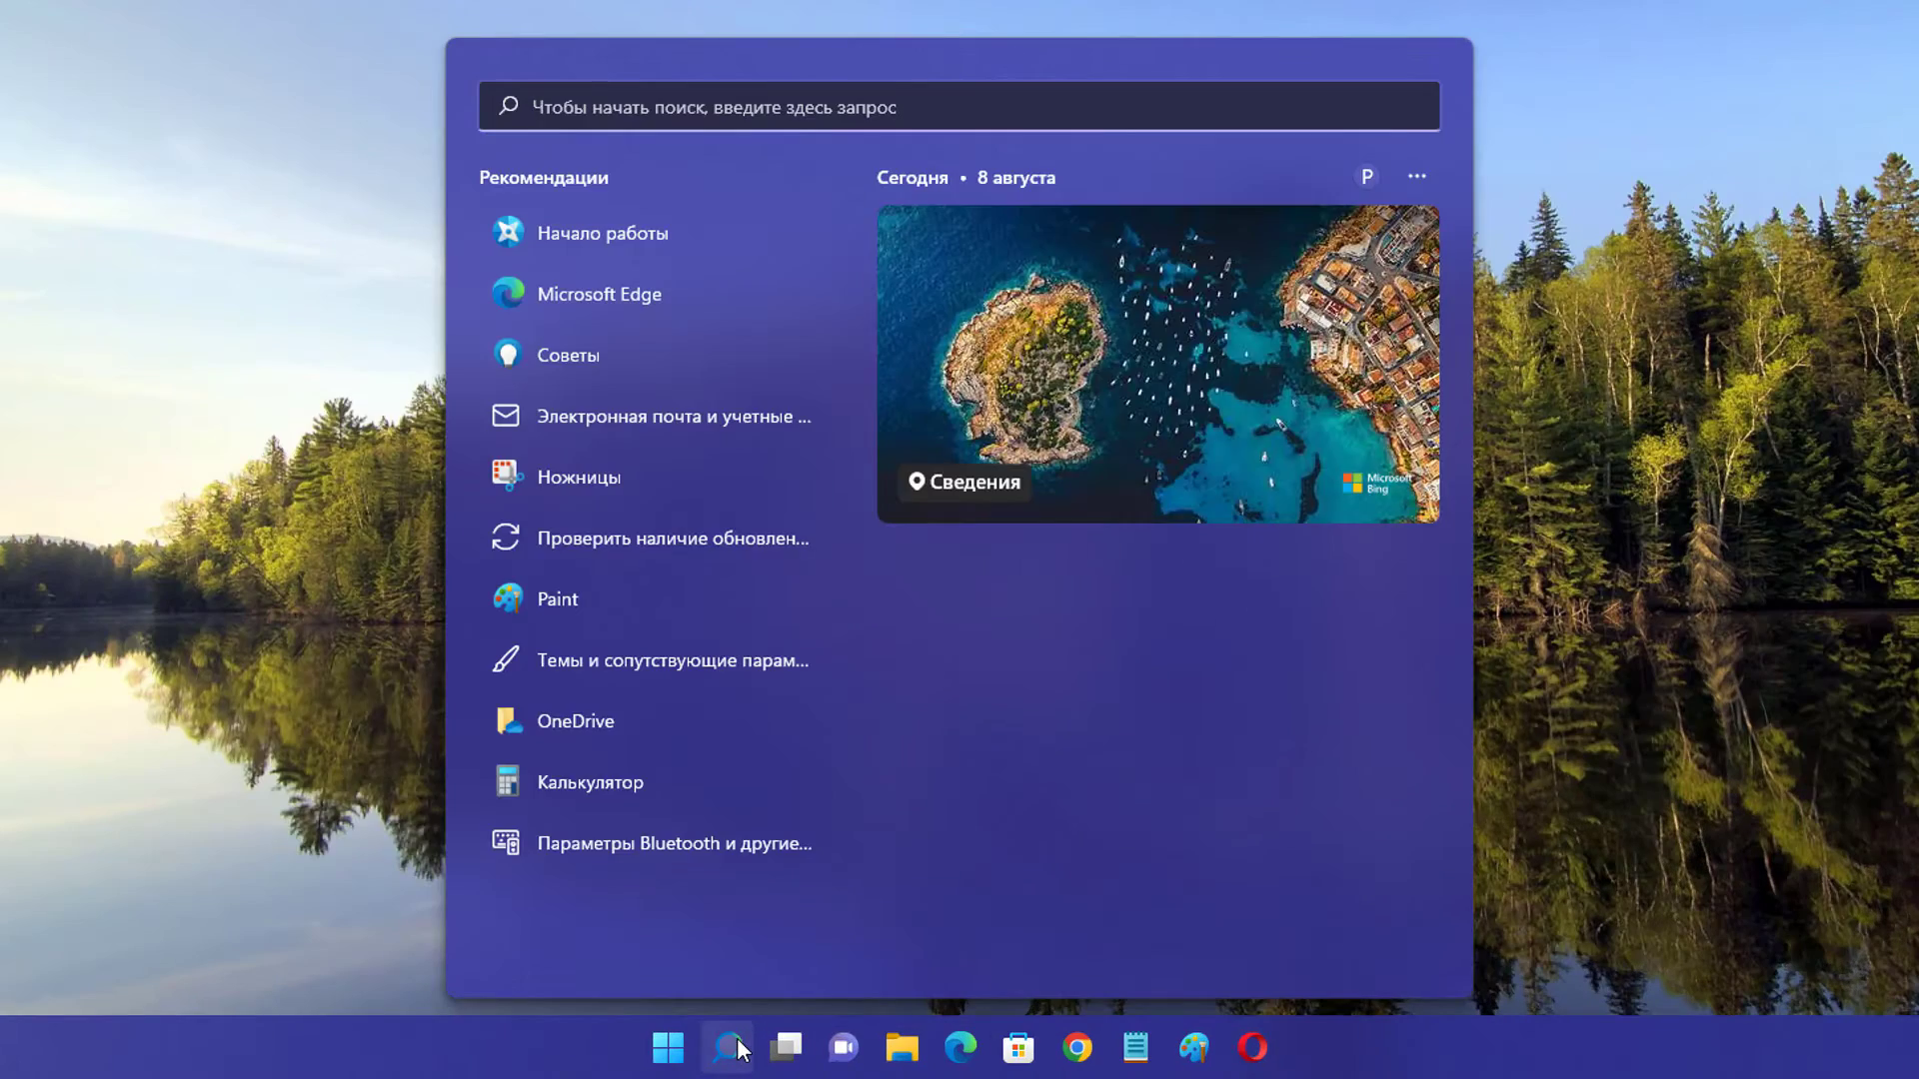
pyautogui.write('ред')
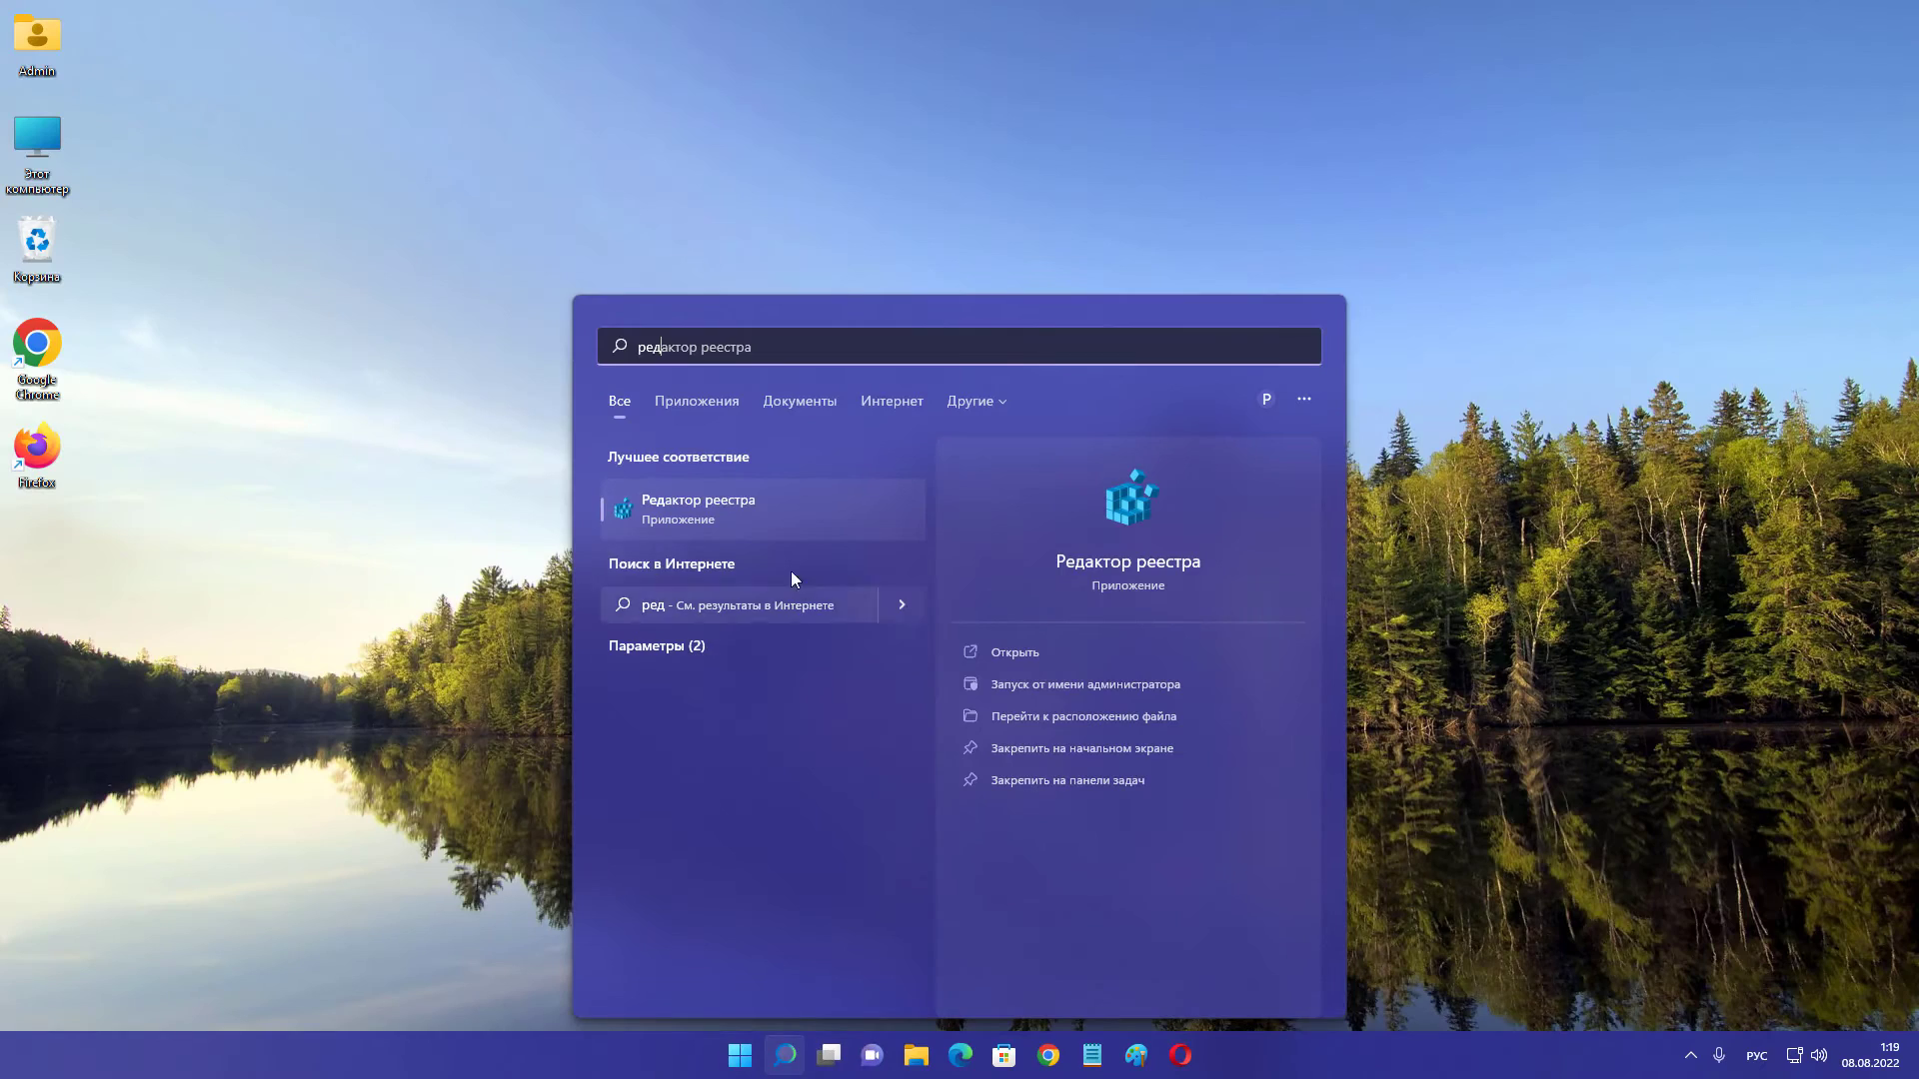
pyautogui.click(678, 326)
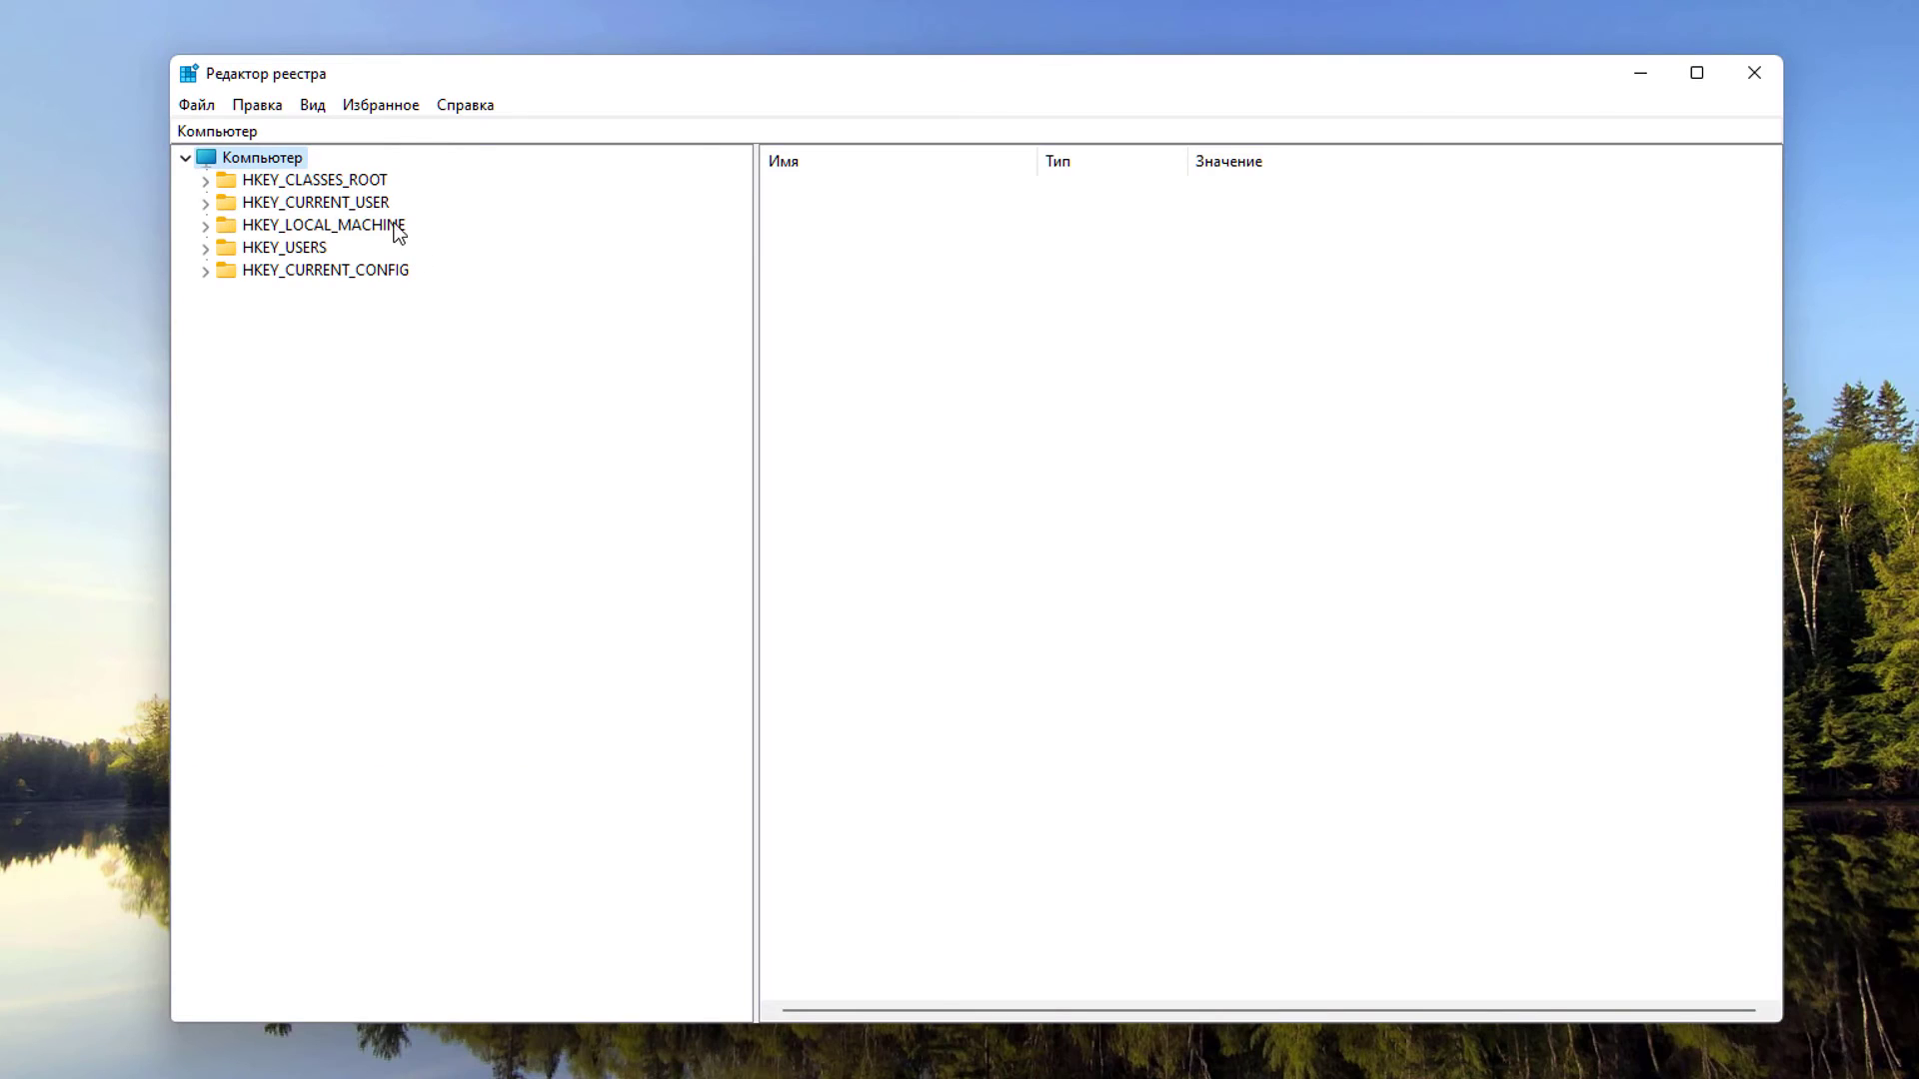
# Step: Open the registry key HKEY_CURRENT_USER\Software\Microsoft\Windows\CurrentVersion\Explorer\Taskband
pyautogui.doubleClick(363, 203)
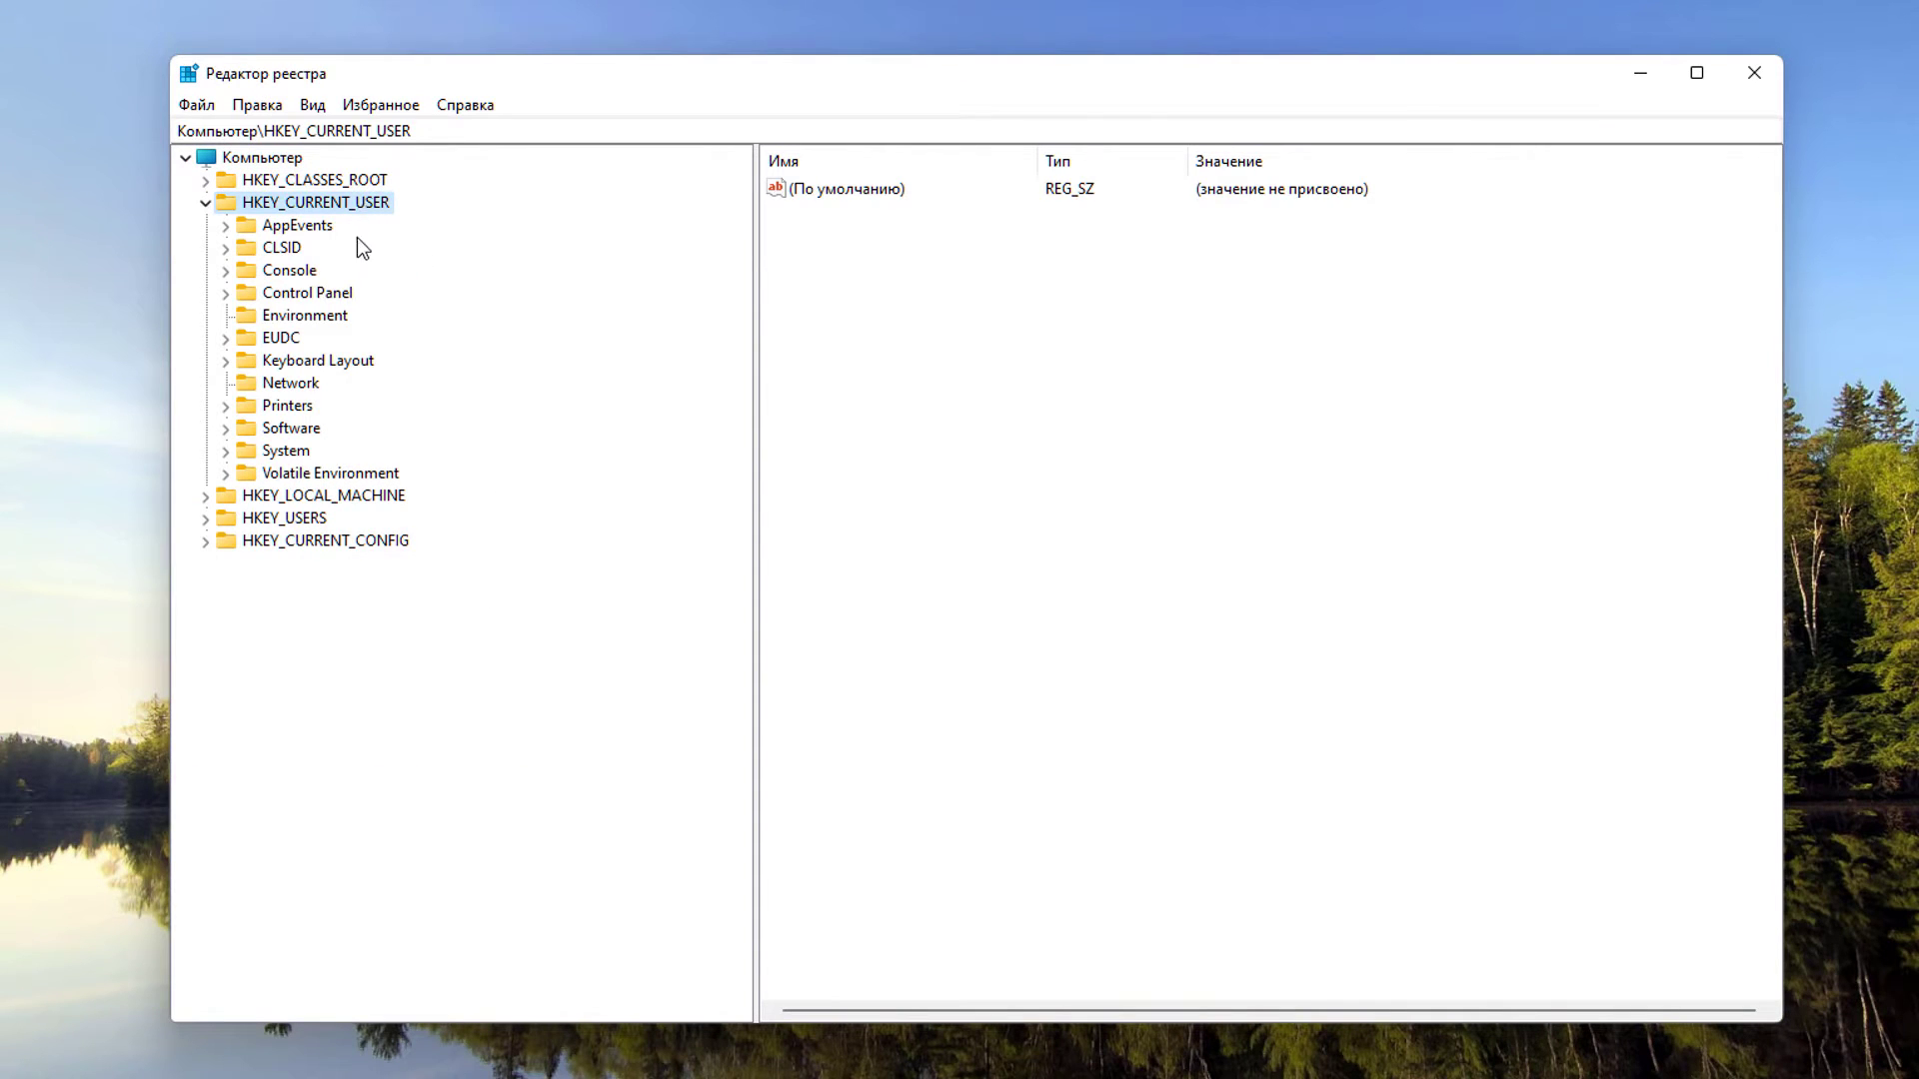
pyautogui.doubleClick(305, 429)
pyautogui.scroll(-1, 355, 699)
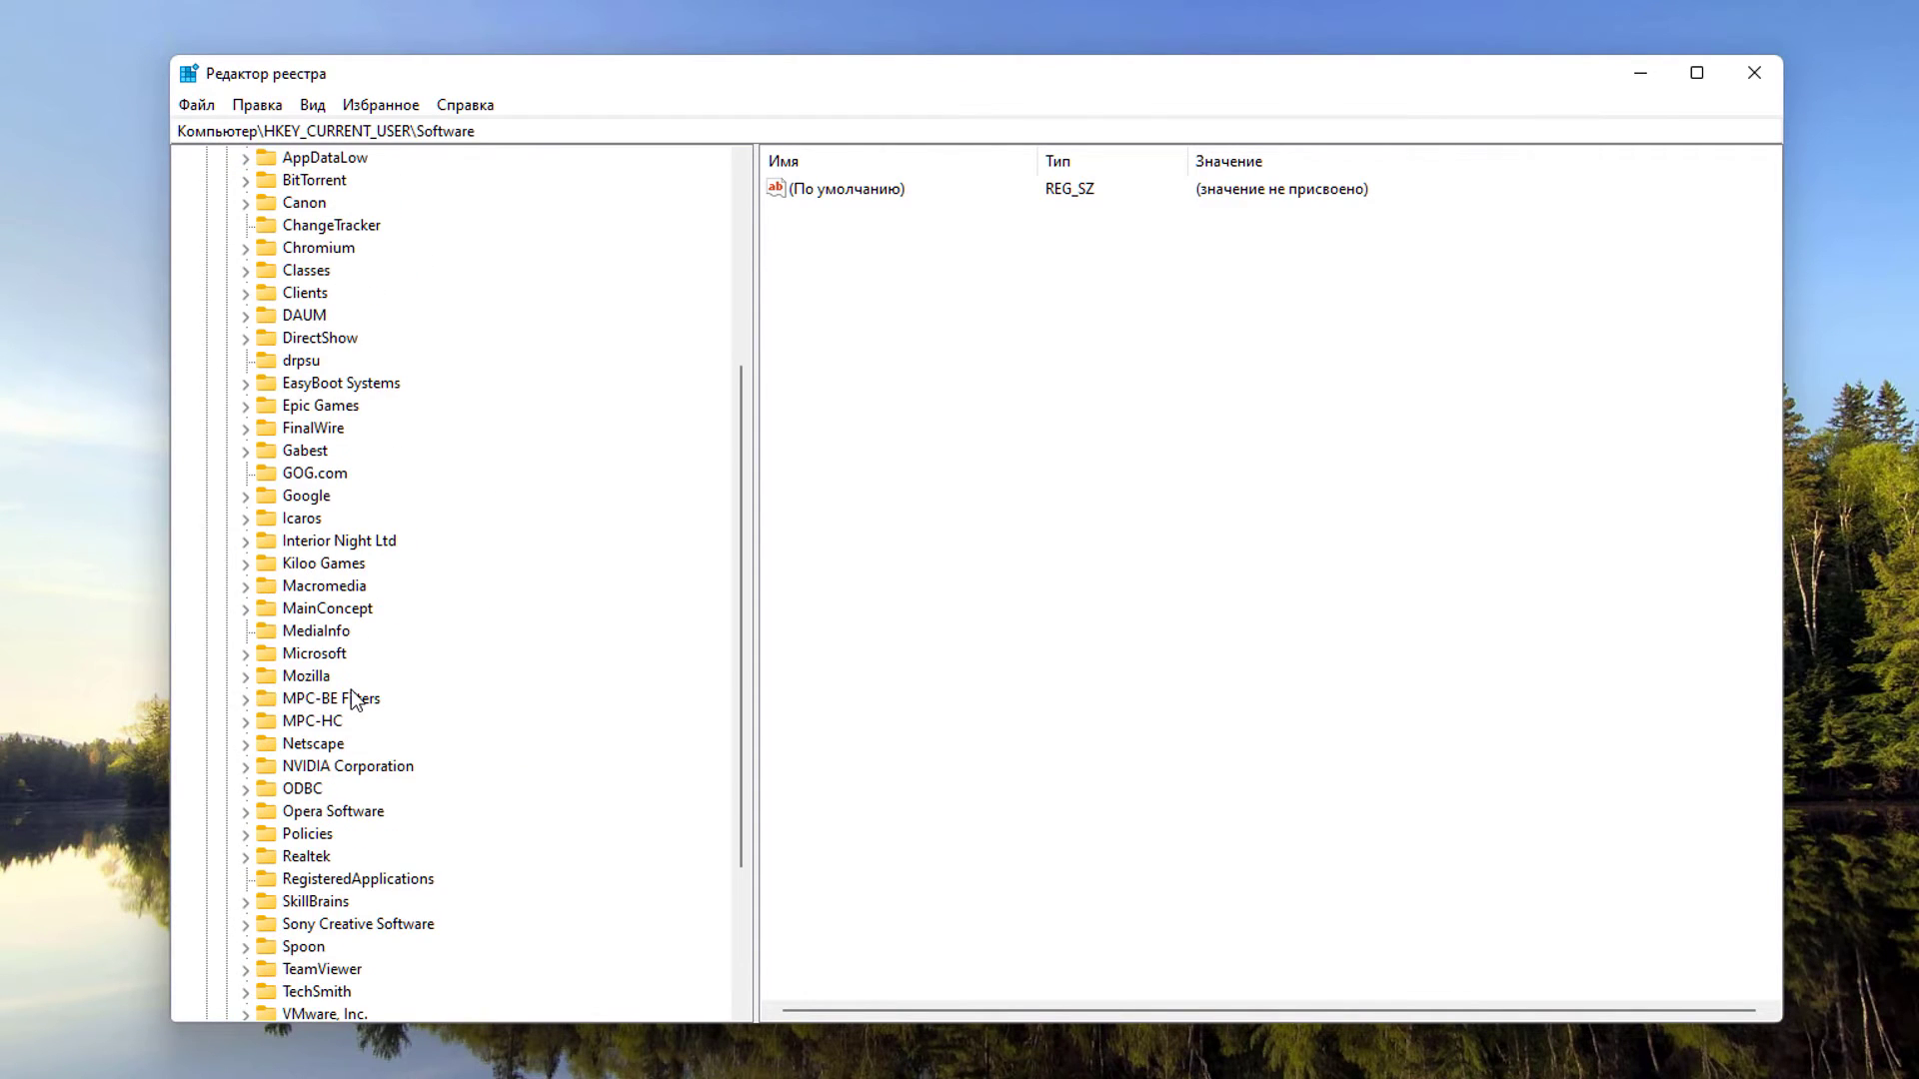
pyautogui.doubleClick(333, 656)
pyautogui.scroll(-19, 410, 584)
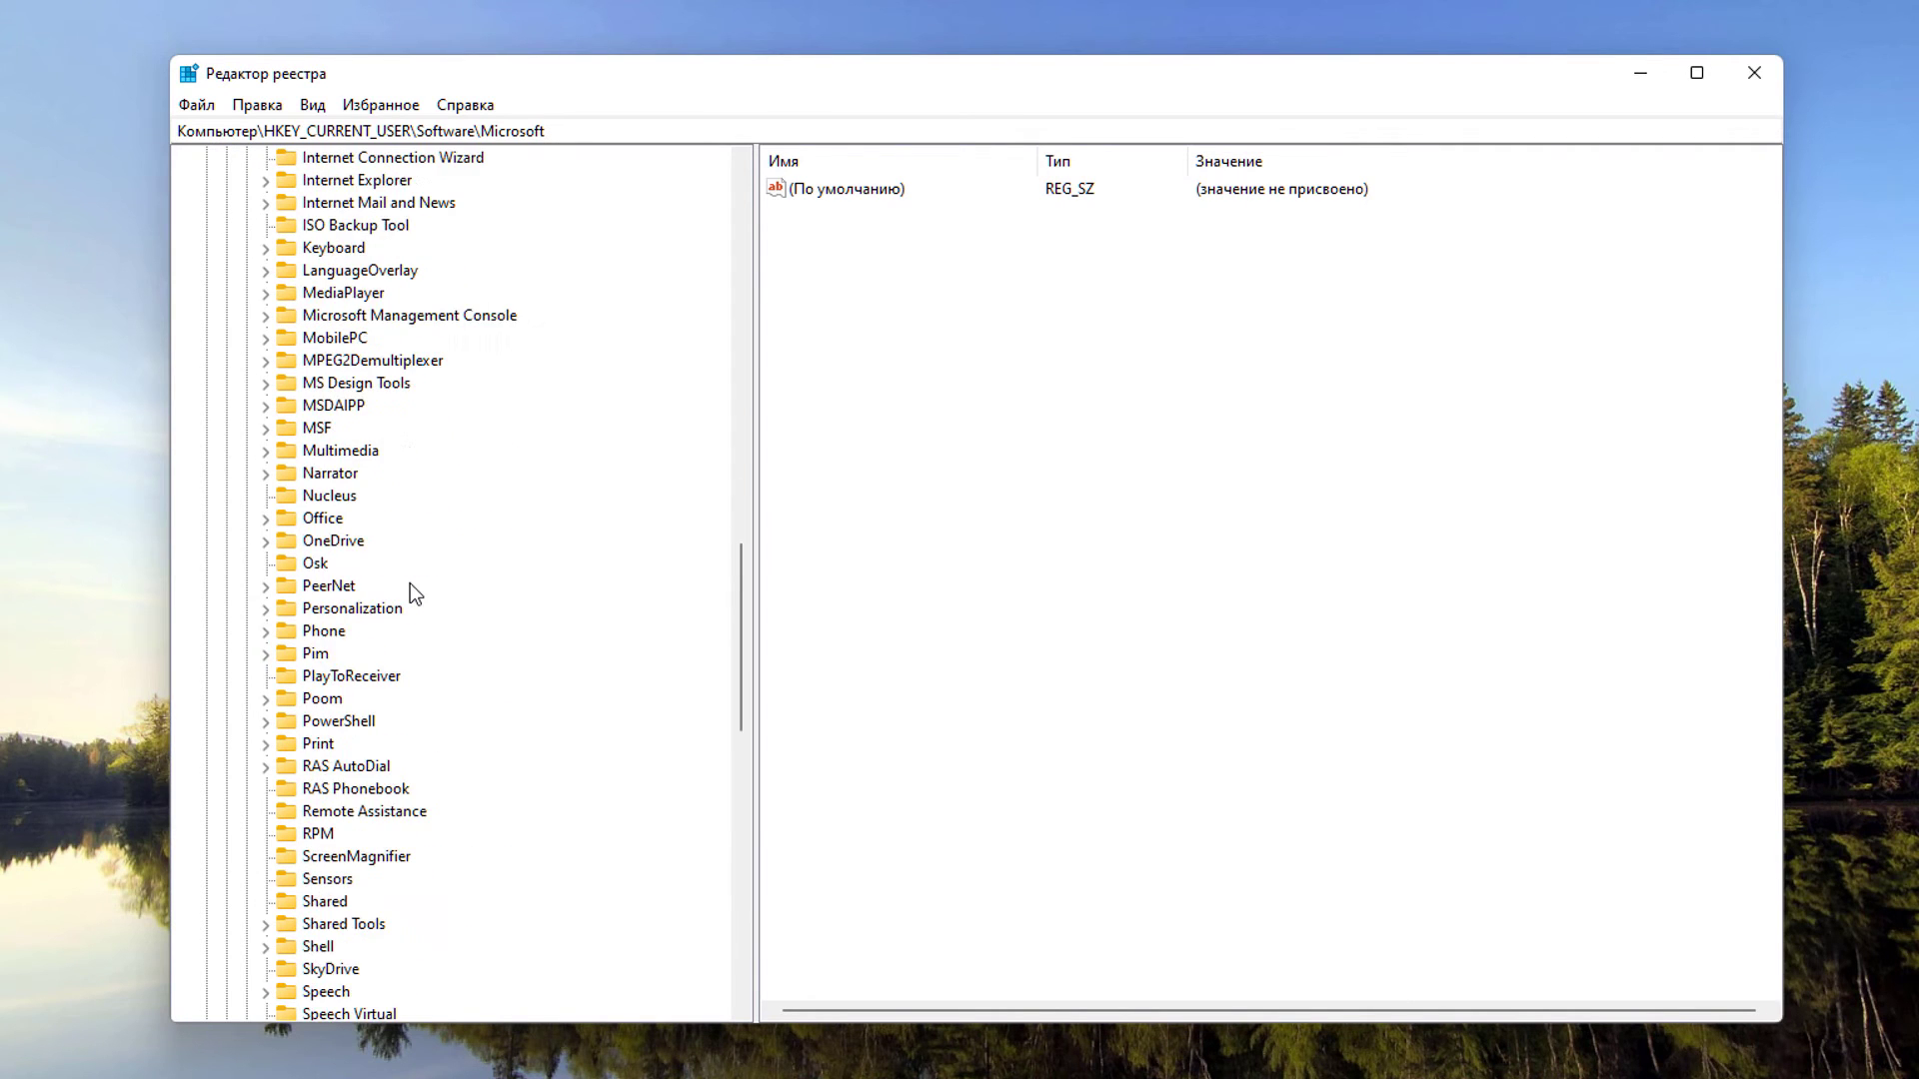
pyautogui.scroll(-6, 410, 584)
pyautogui.doubleClick(332, 654)
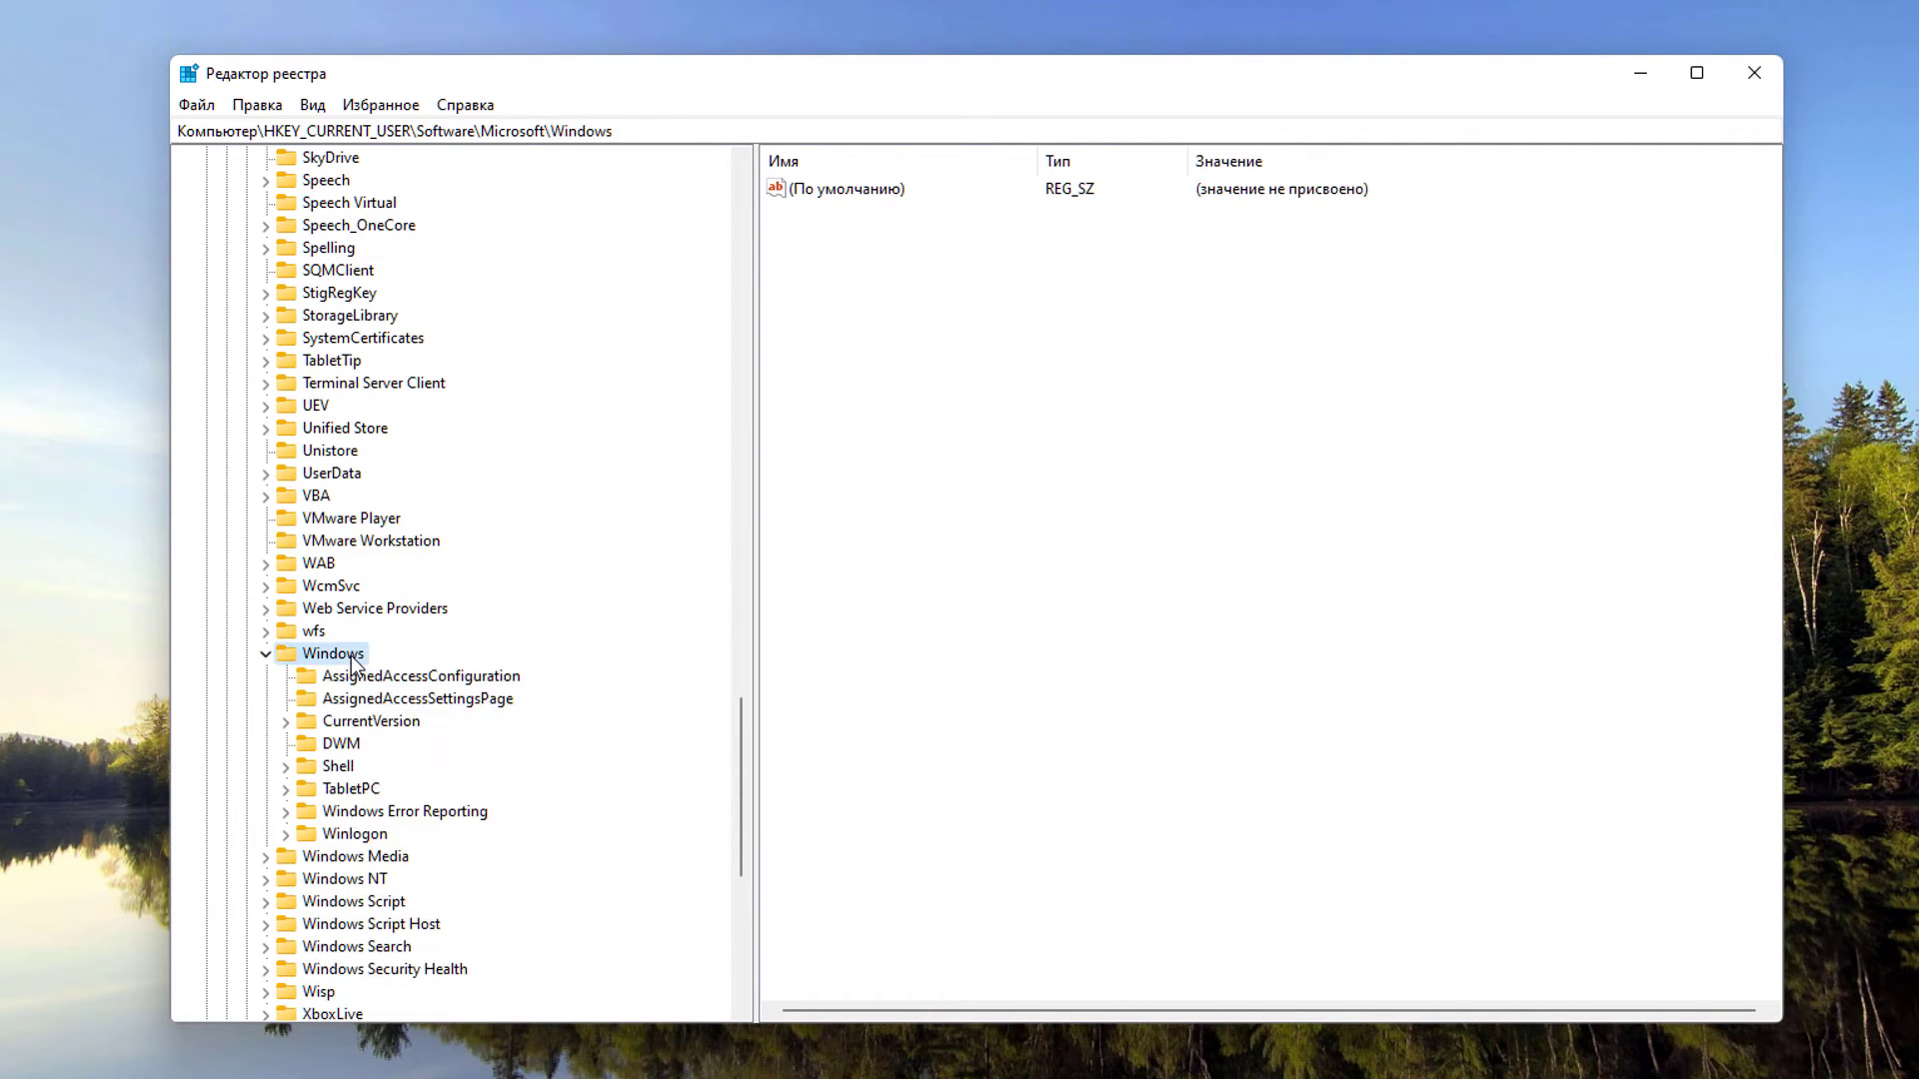
pyautogui.scroll(-2, 514, 640)
pyautogui.doubleClick(400, 588)
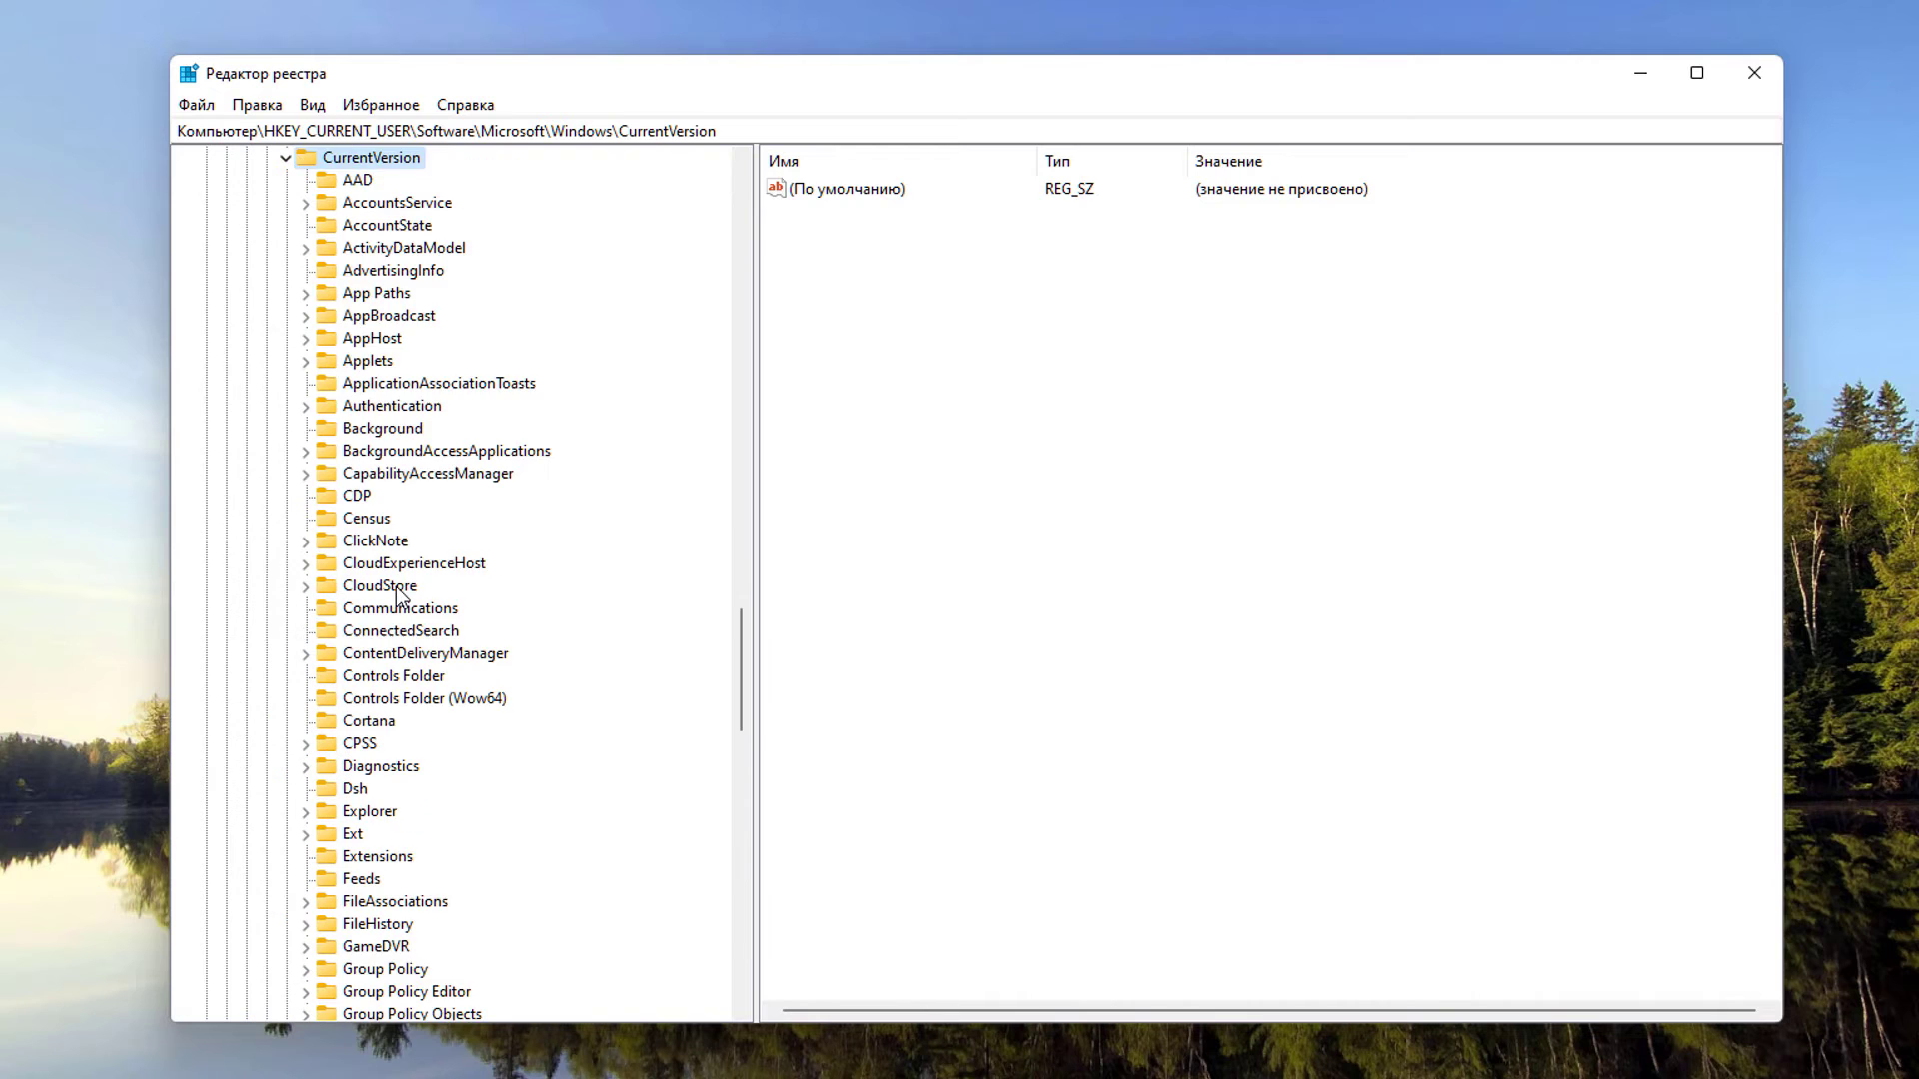
pyautogui.scroll(-3, 439, 612)
pyautogui.doubleClick(372, 612)
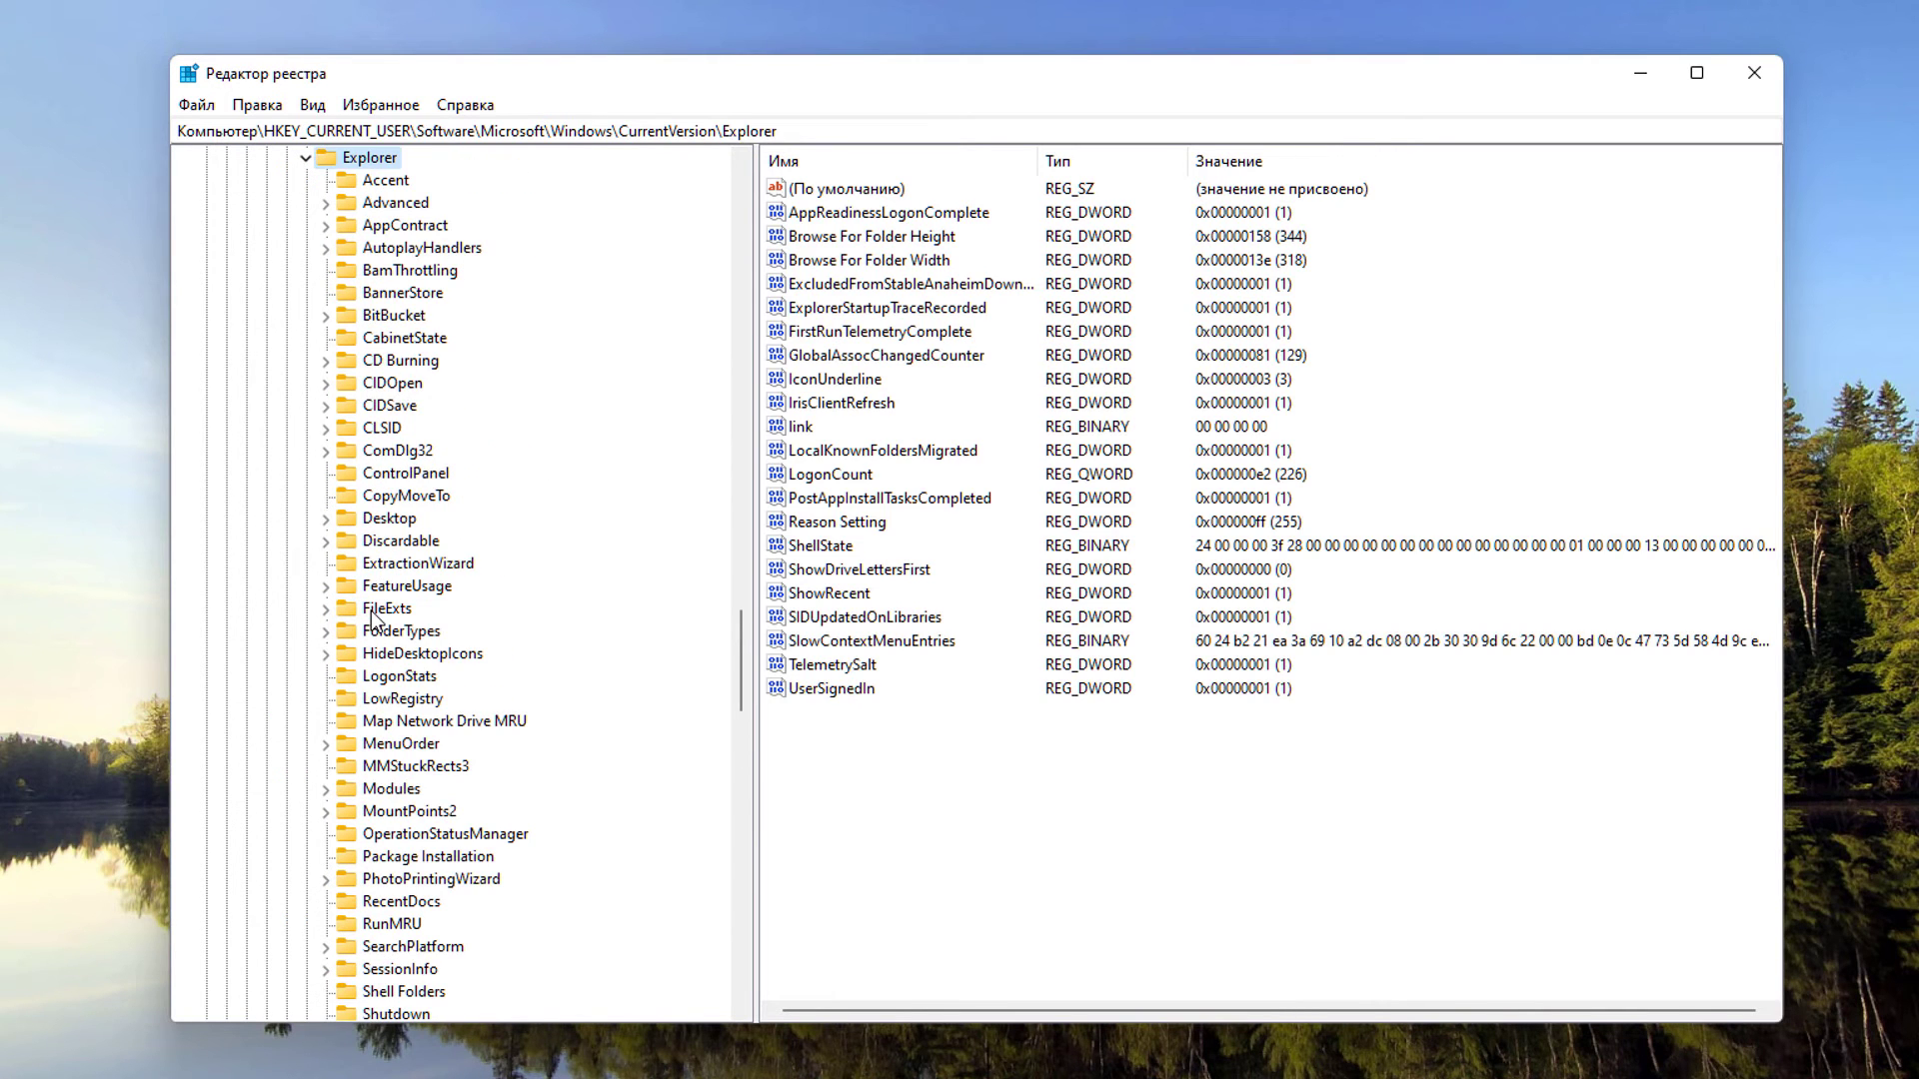
pyautogui.scroll(-8, 369, 610)
pyautogui.click(394, 631)
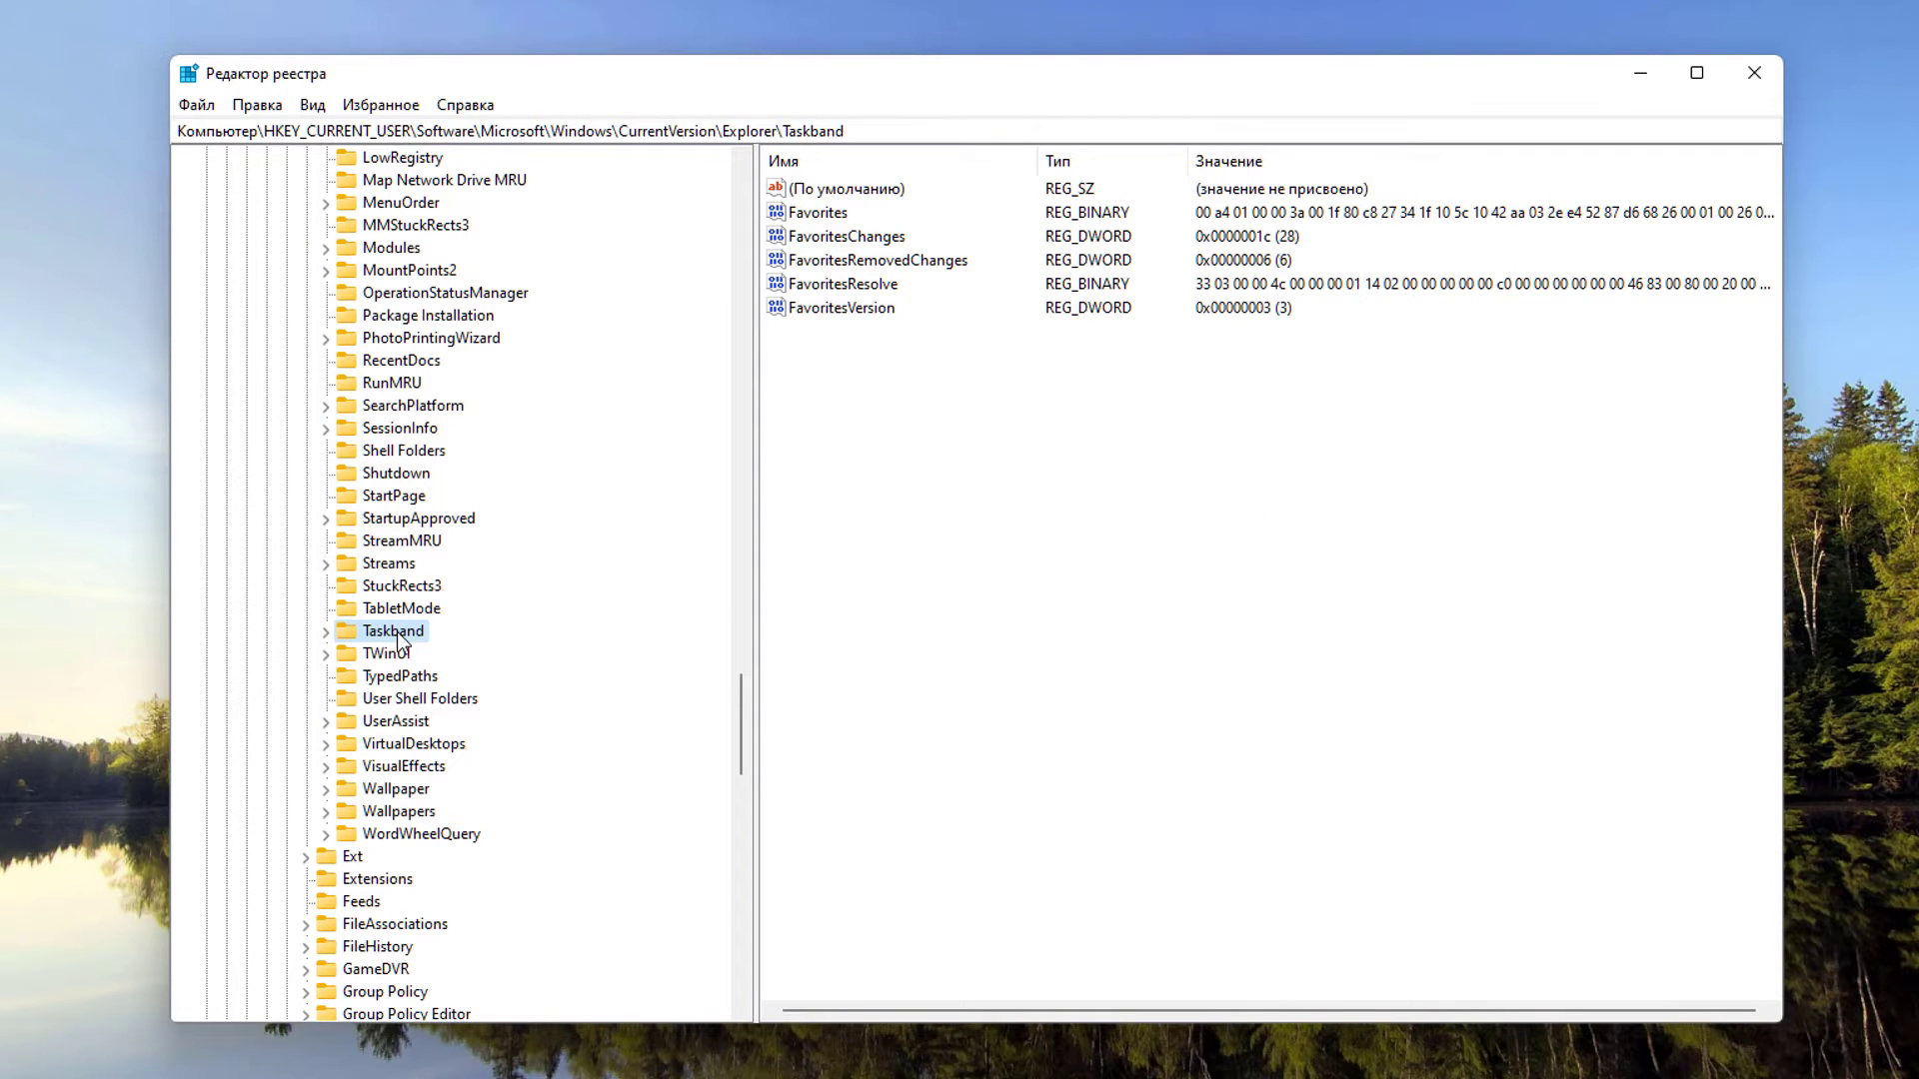
# Step: Delete the Taskband registry key with all its subkeys and close the registry editor
pyautogui.rightClick(396, 640)
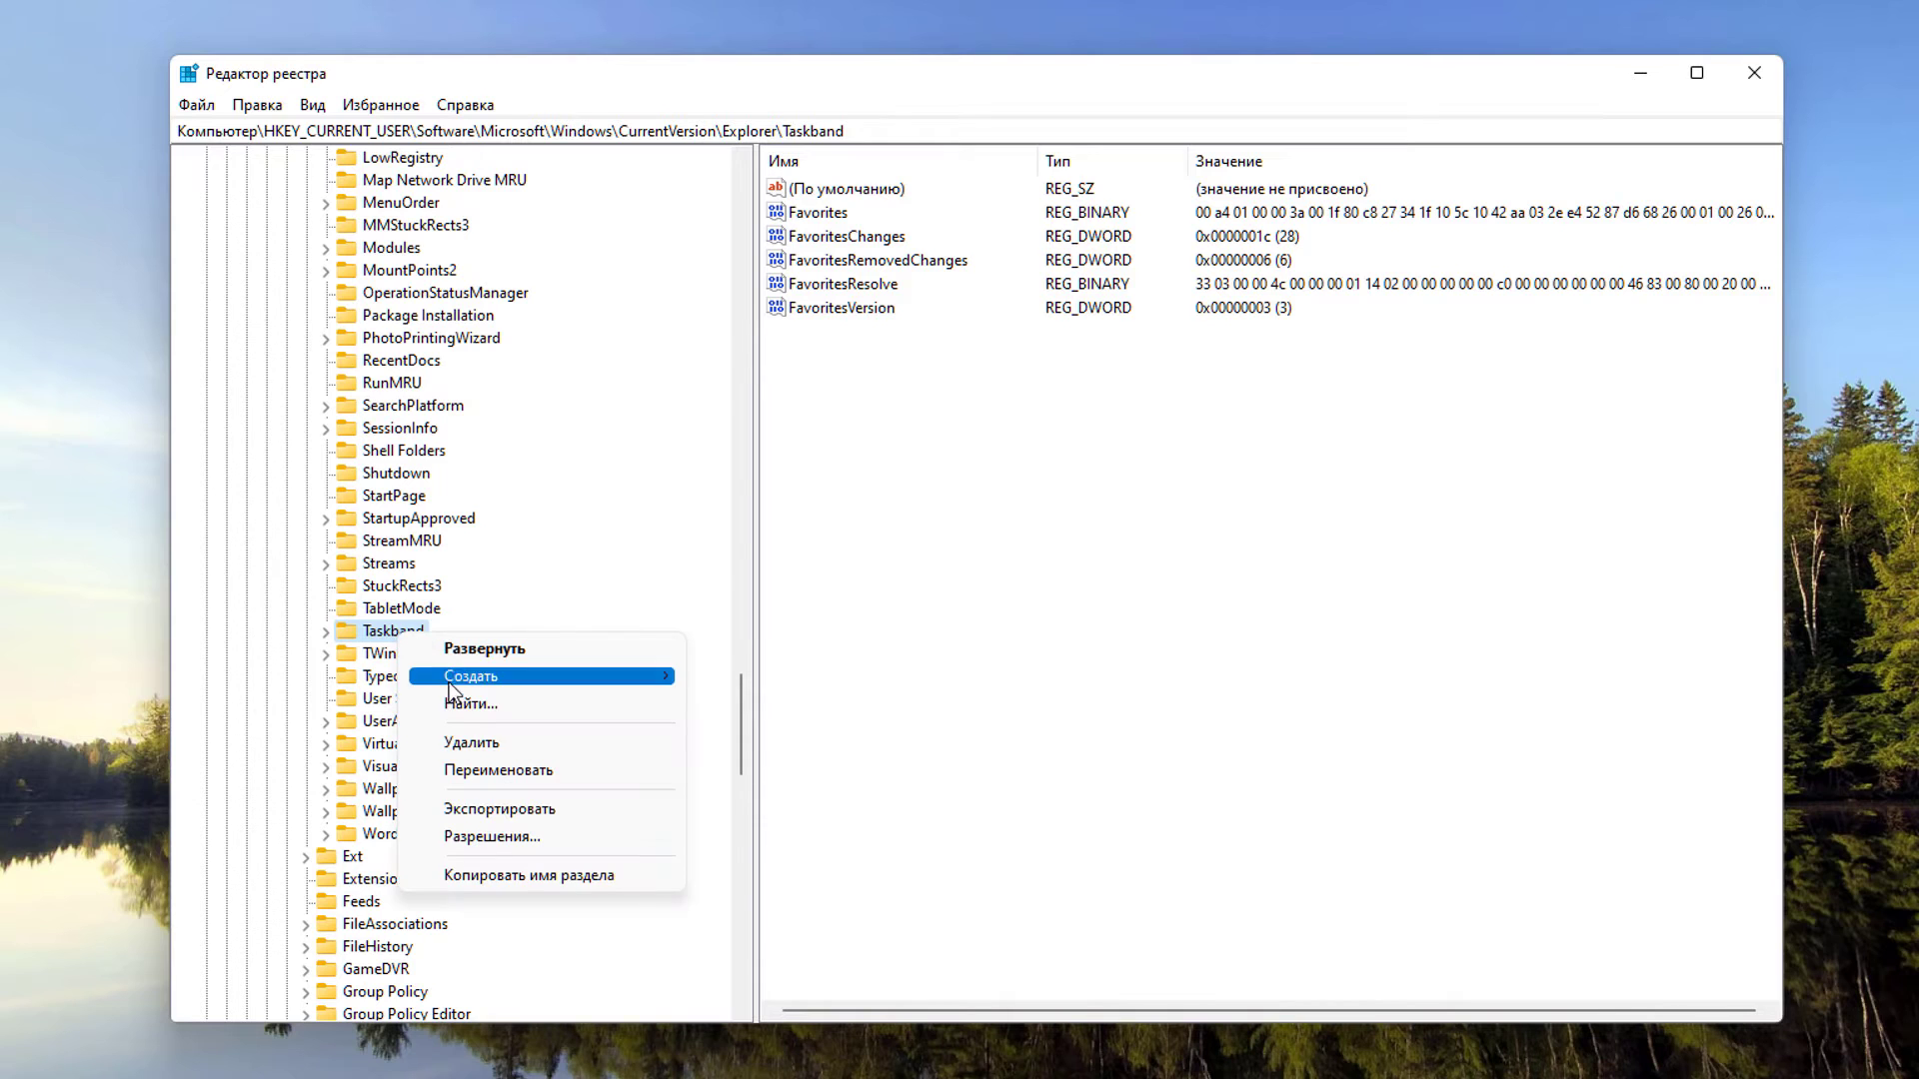
pyautogui.click(478, 741)
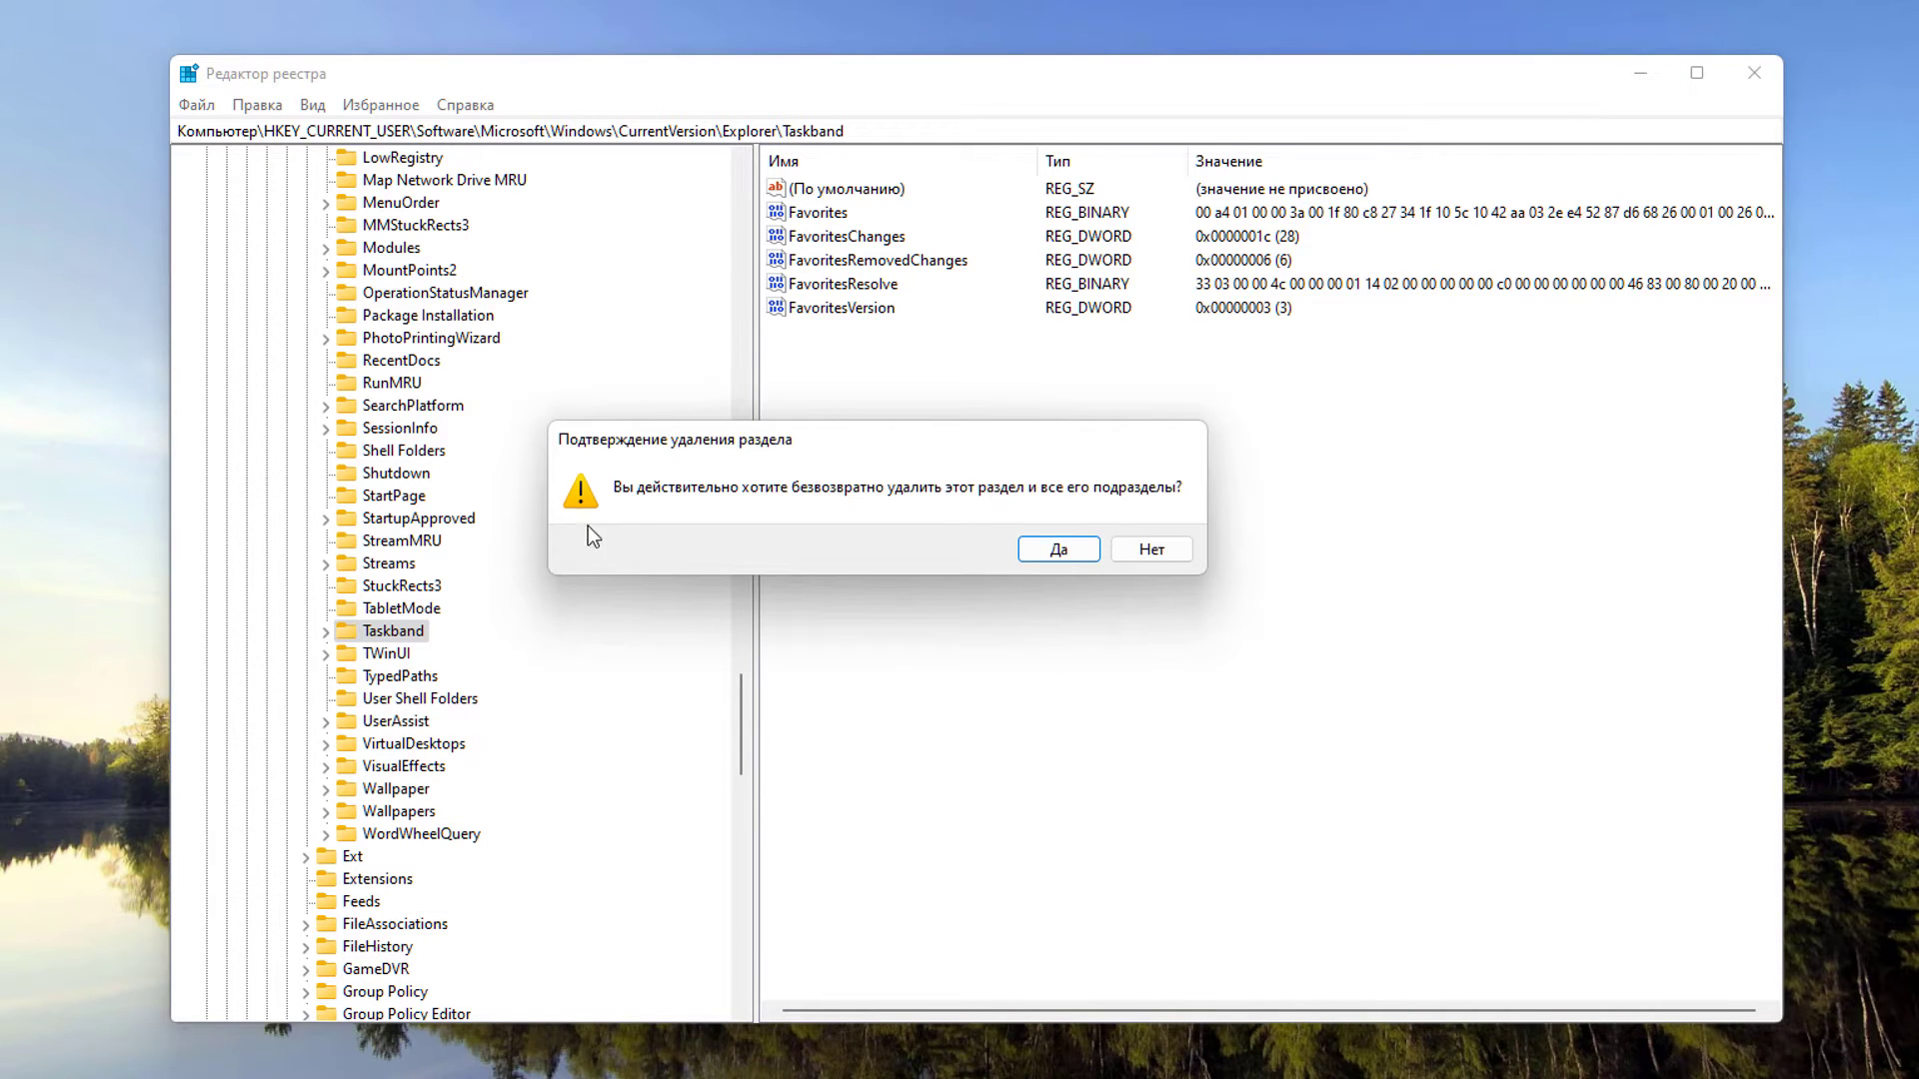
pyautogui.click(1060, 549)
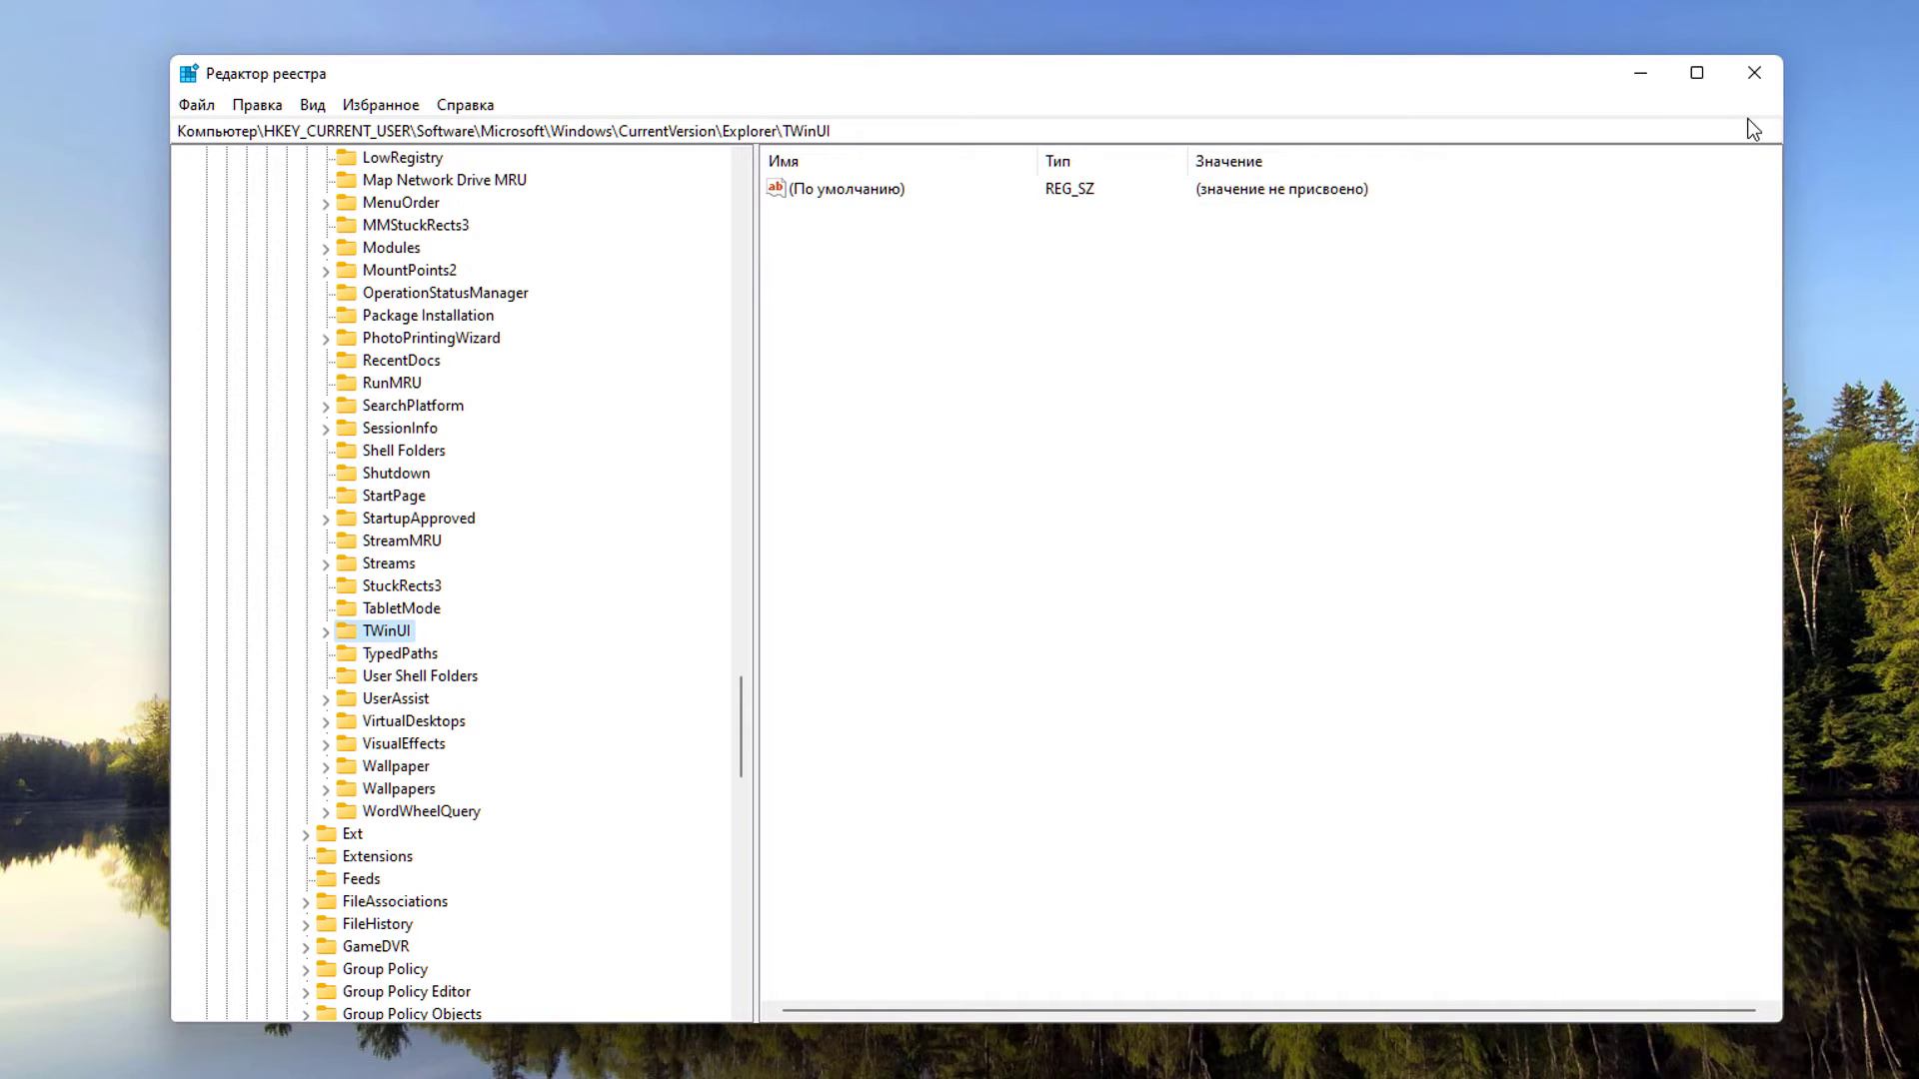
pyautogui.click(1755, 80)
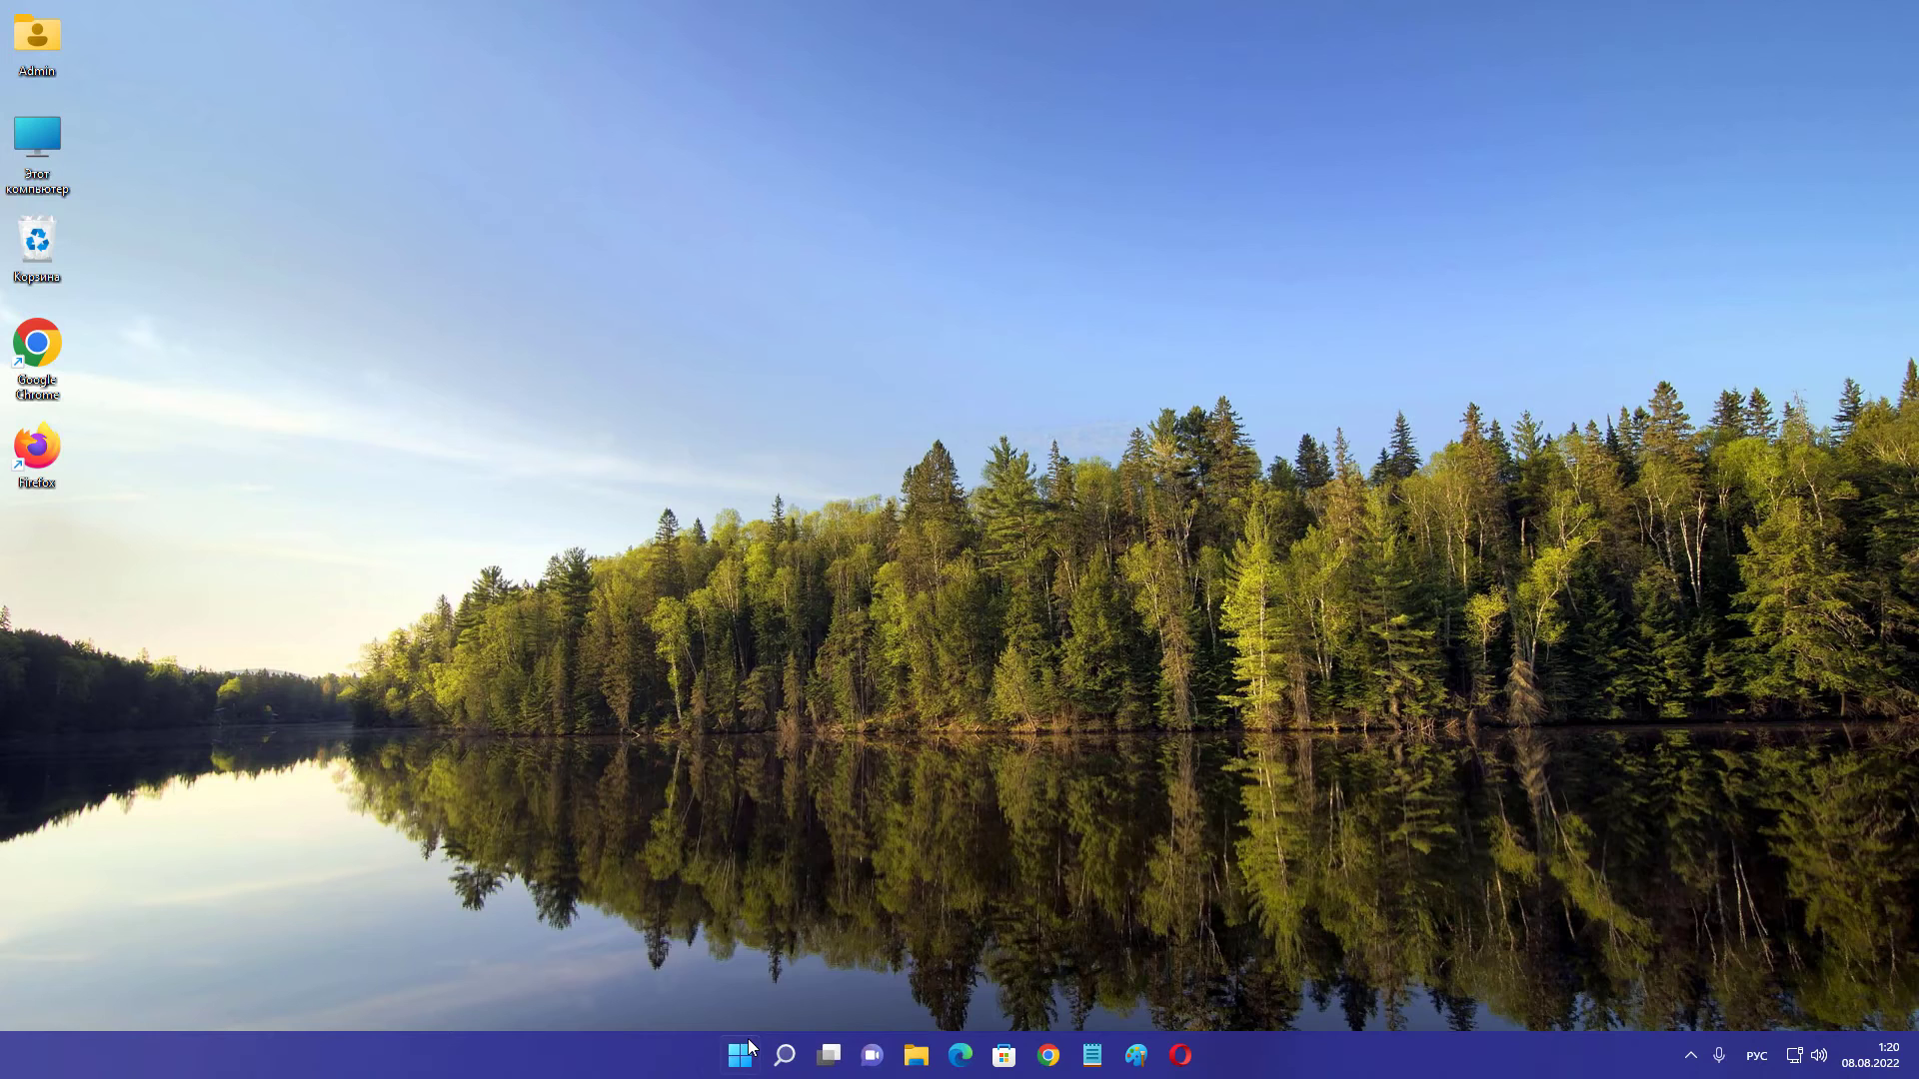
pyautogui.click(747, 1052)
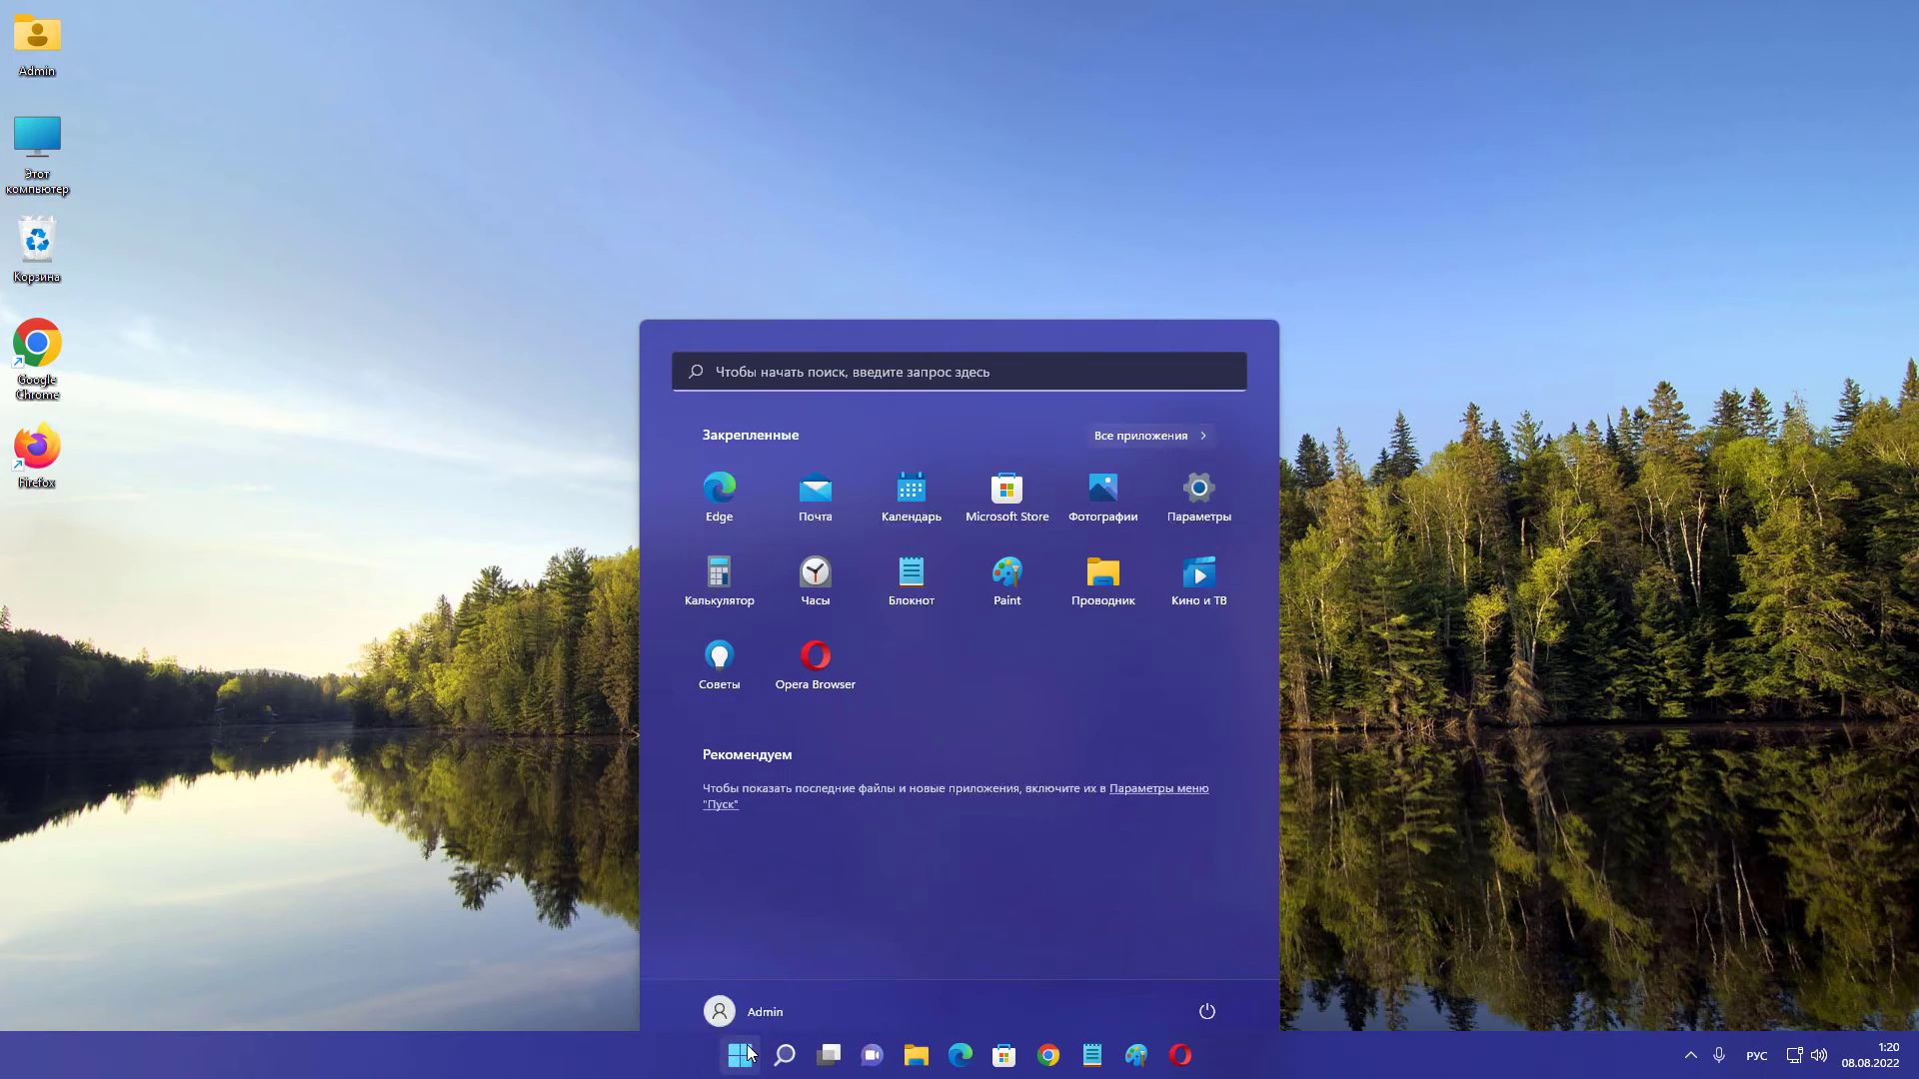
pyautogui.click(1203, 983)
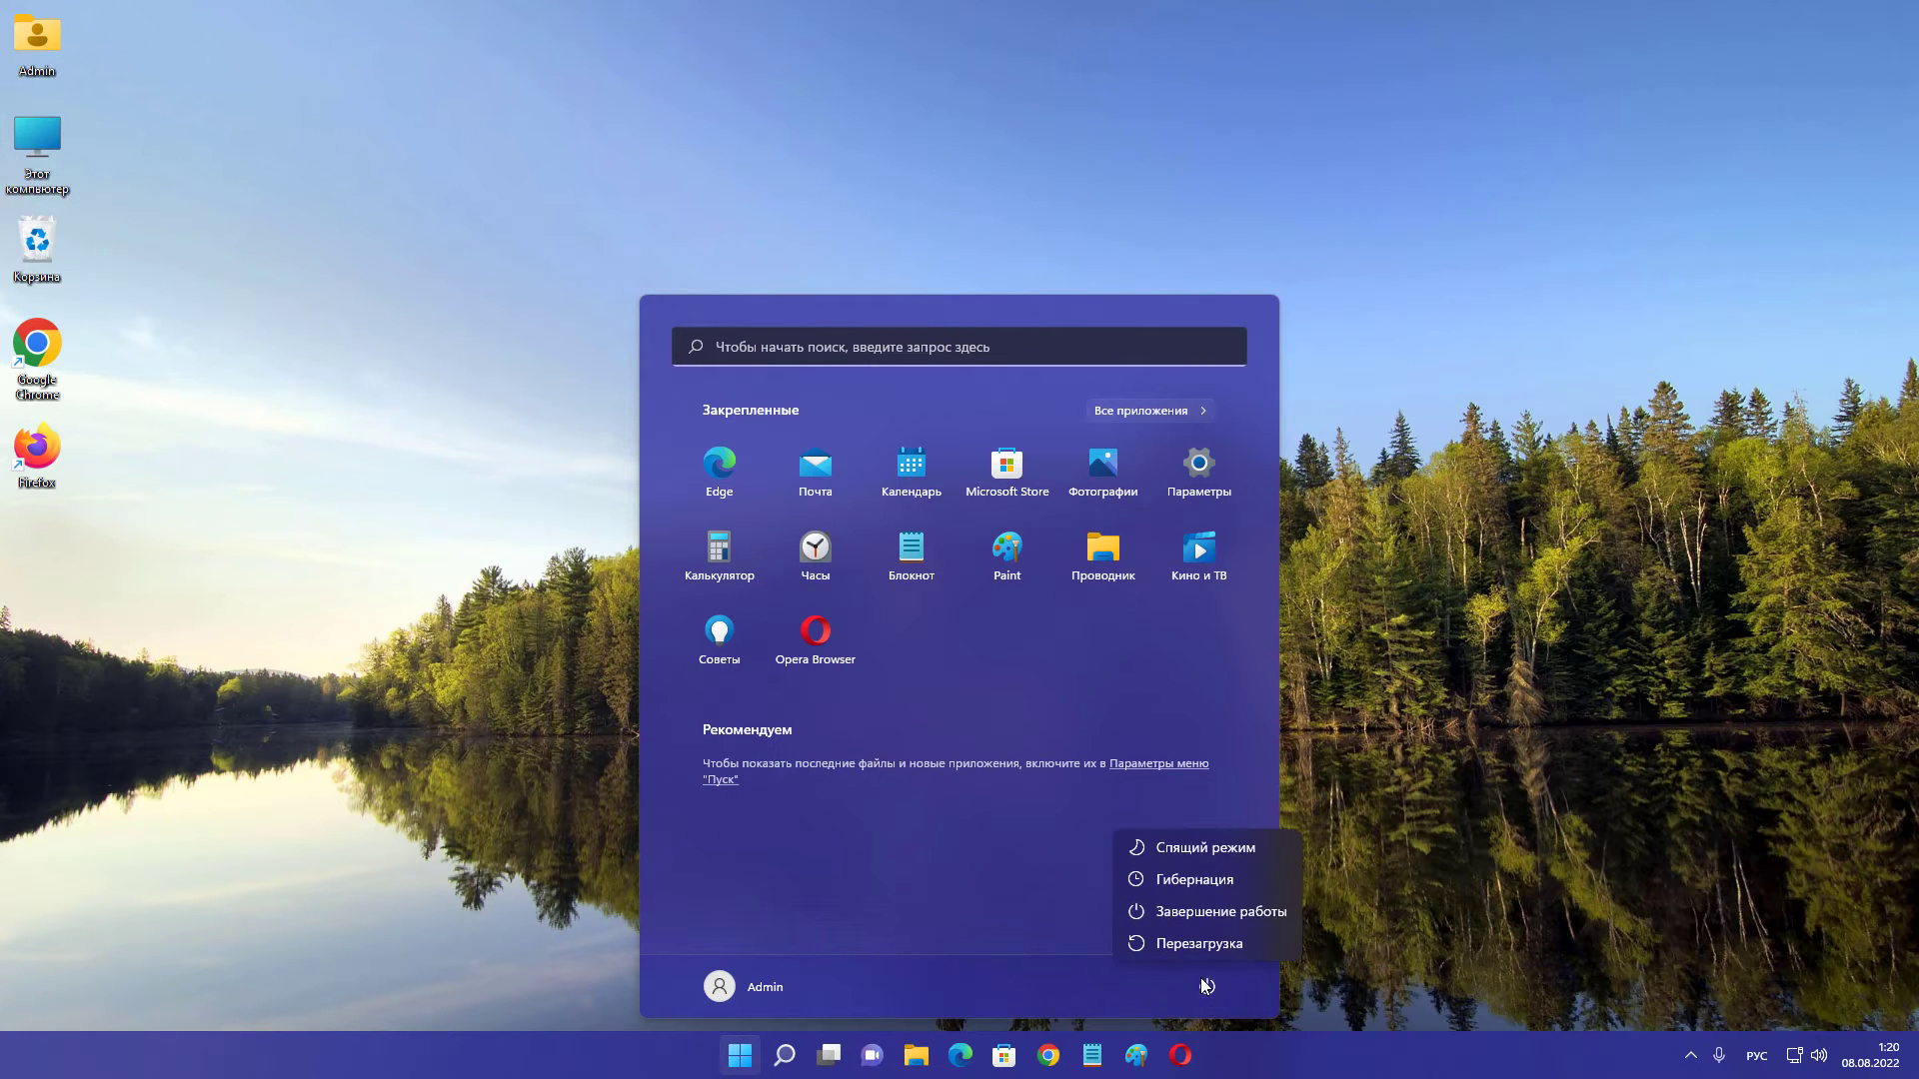
pyautogui.click(1483, 718)
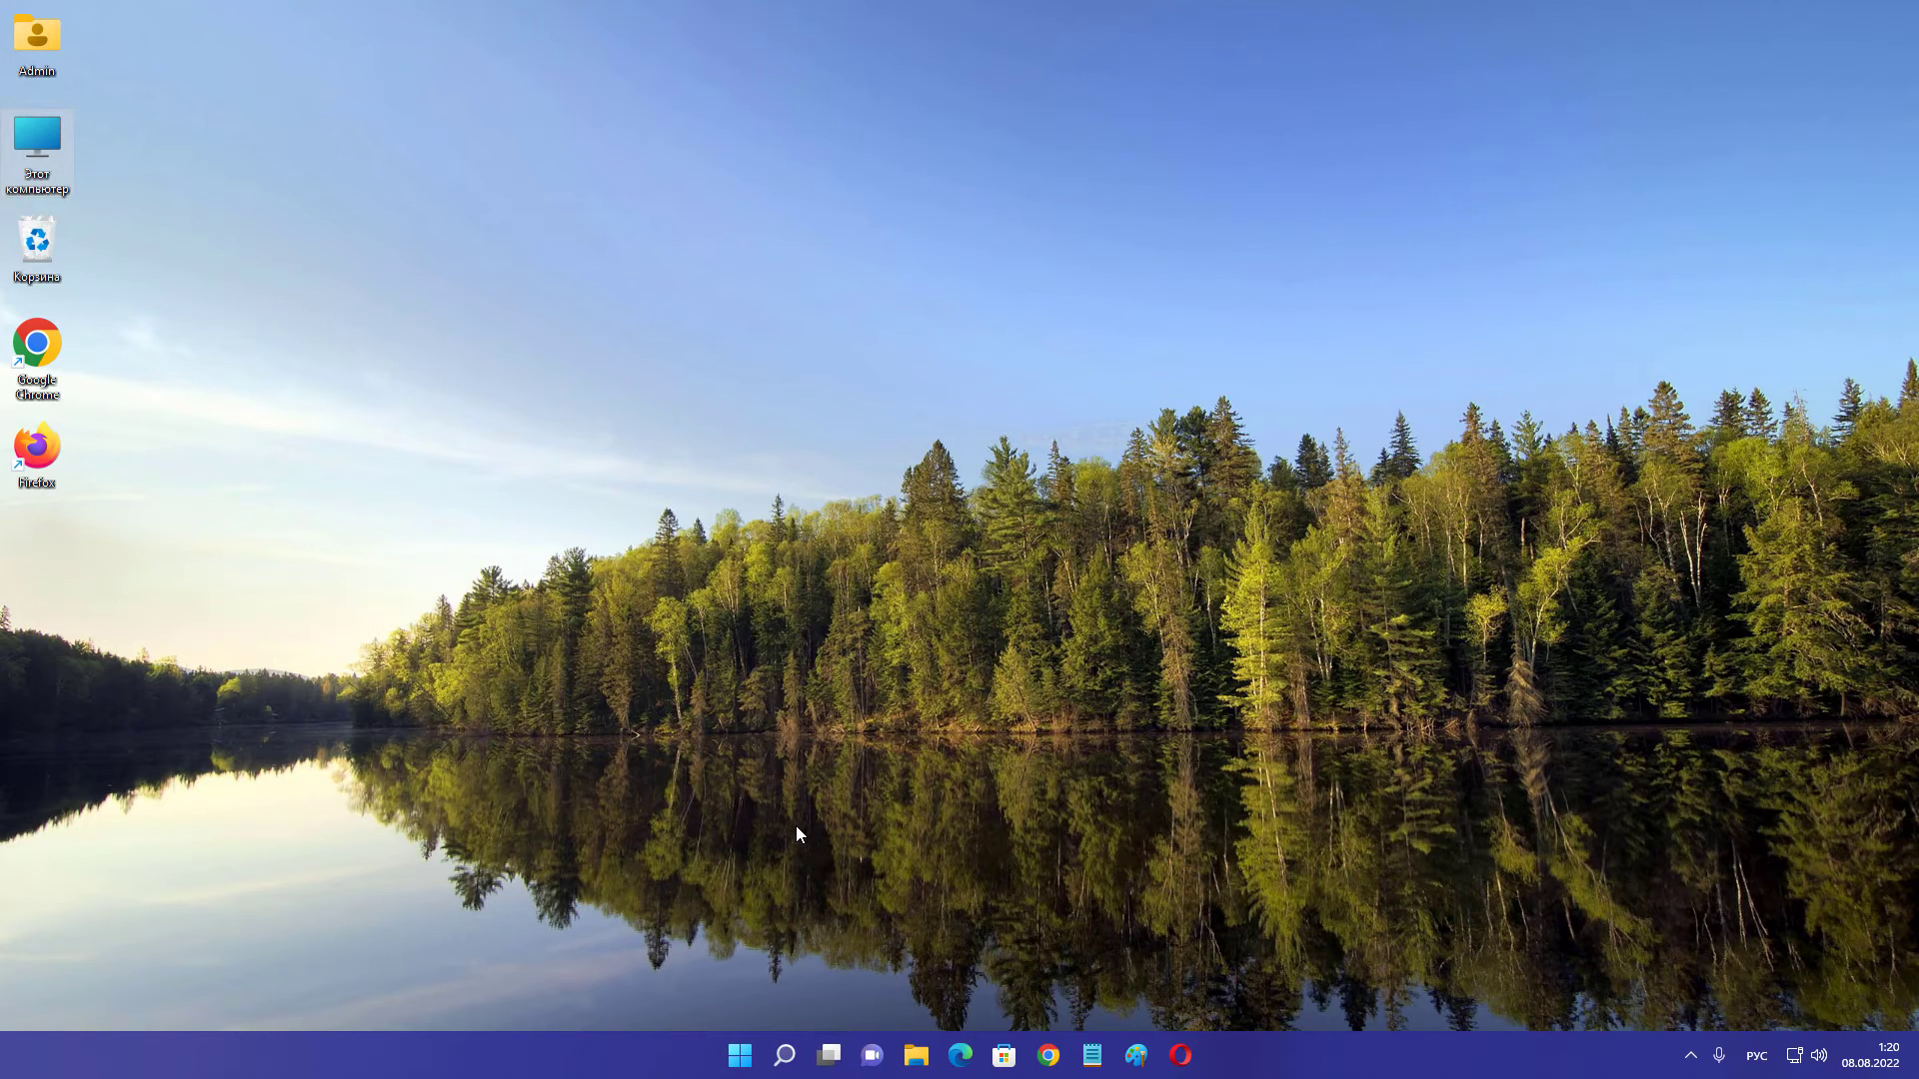
# Step: Restart the Проводник process from Диспетчер задач and close the task manager
pyautogui.rightClick(740, 1056)
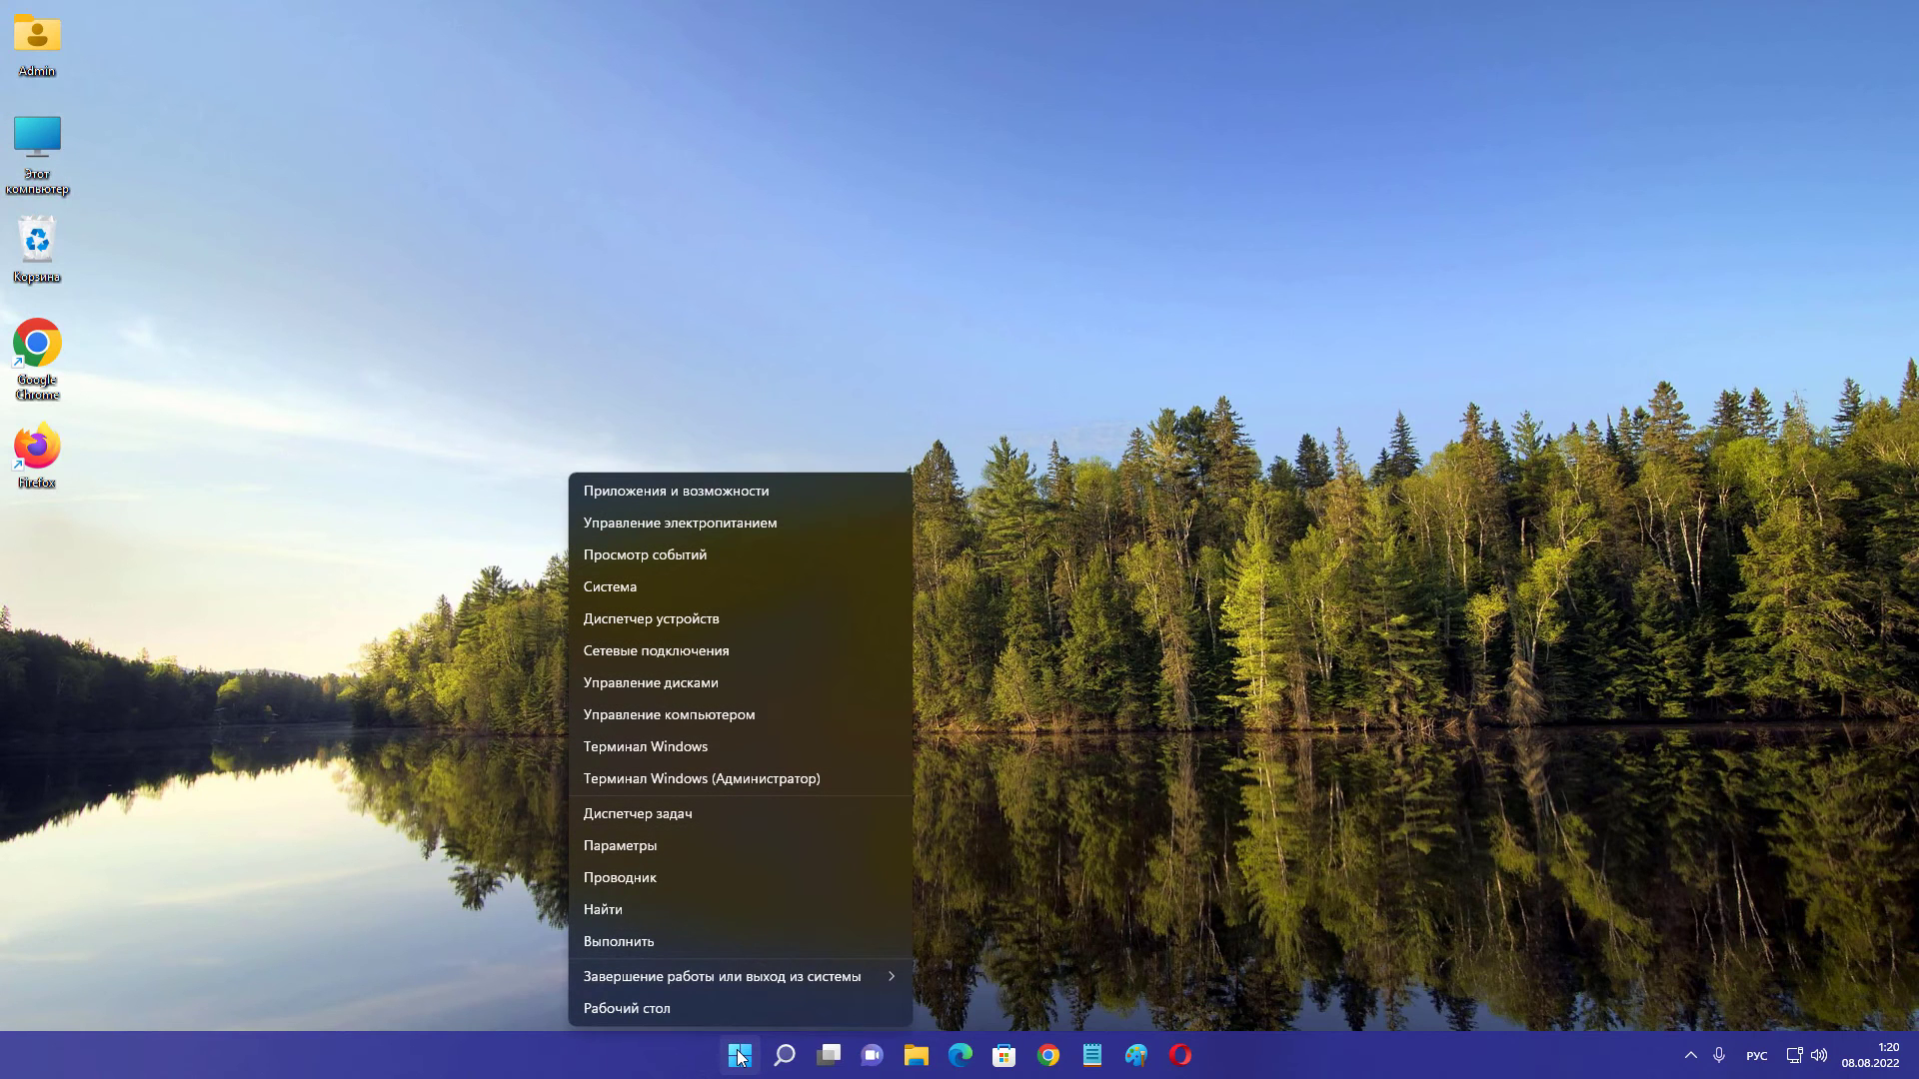
pyautogui.click(692, 821)
pyautogui.click(899, 505)
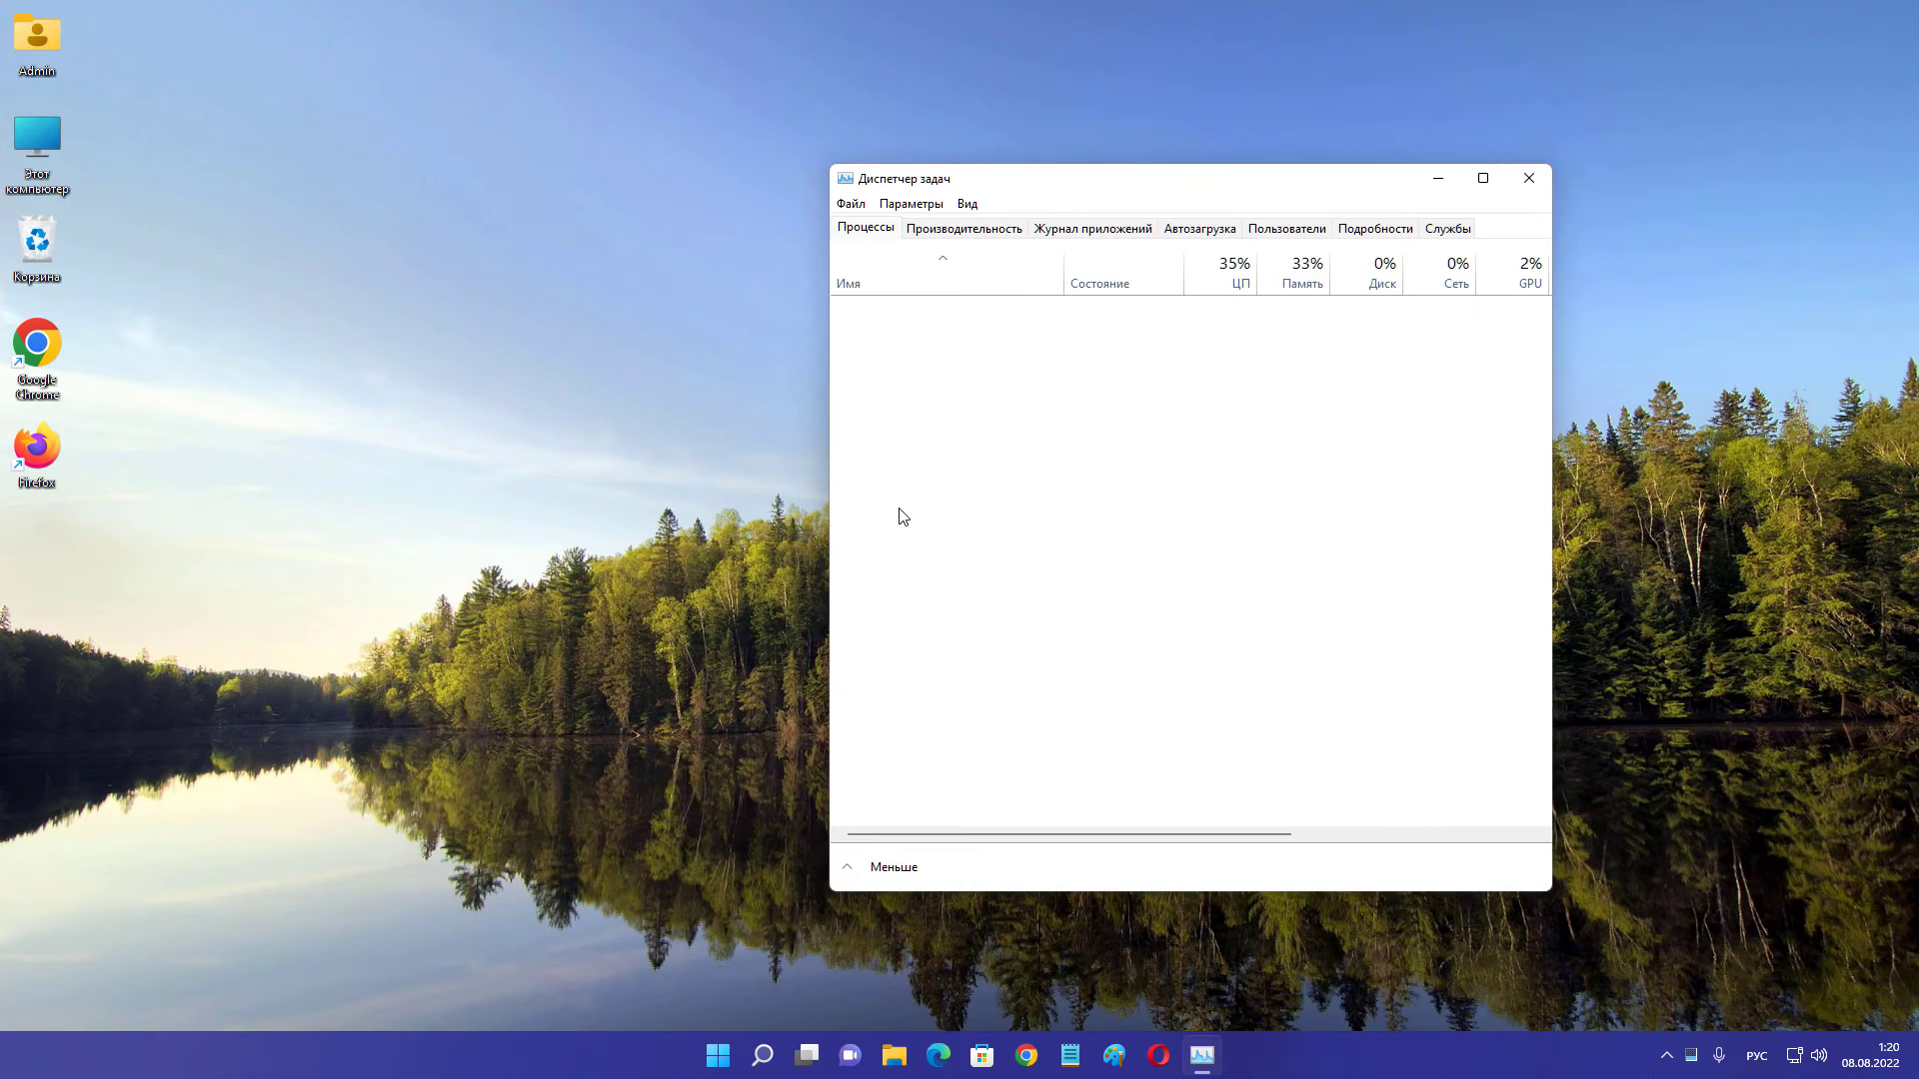
pyautogui.scroll(-7, 1039, 504)
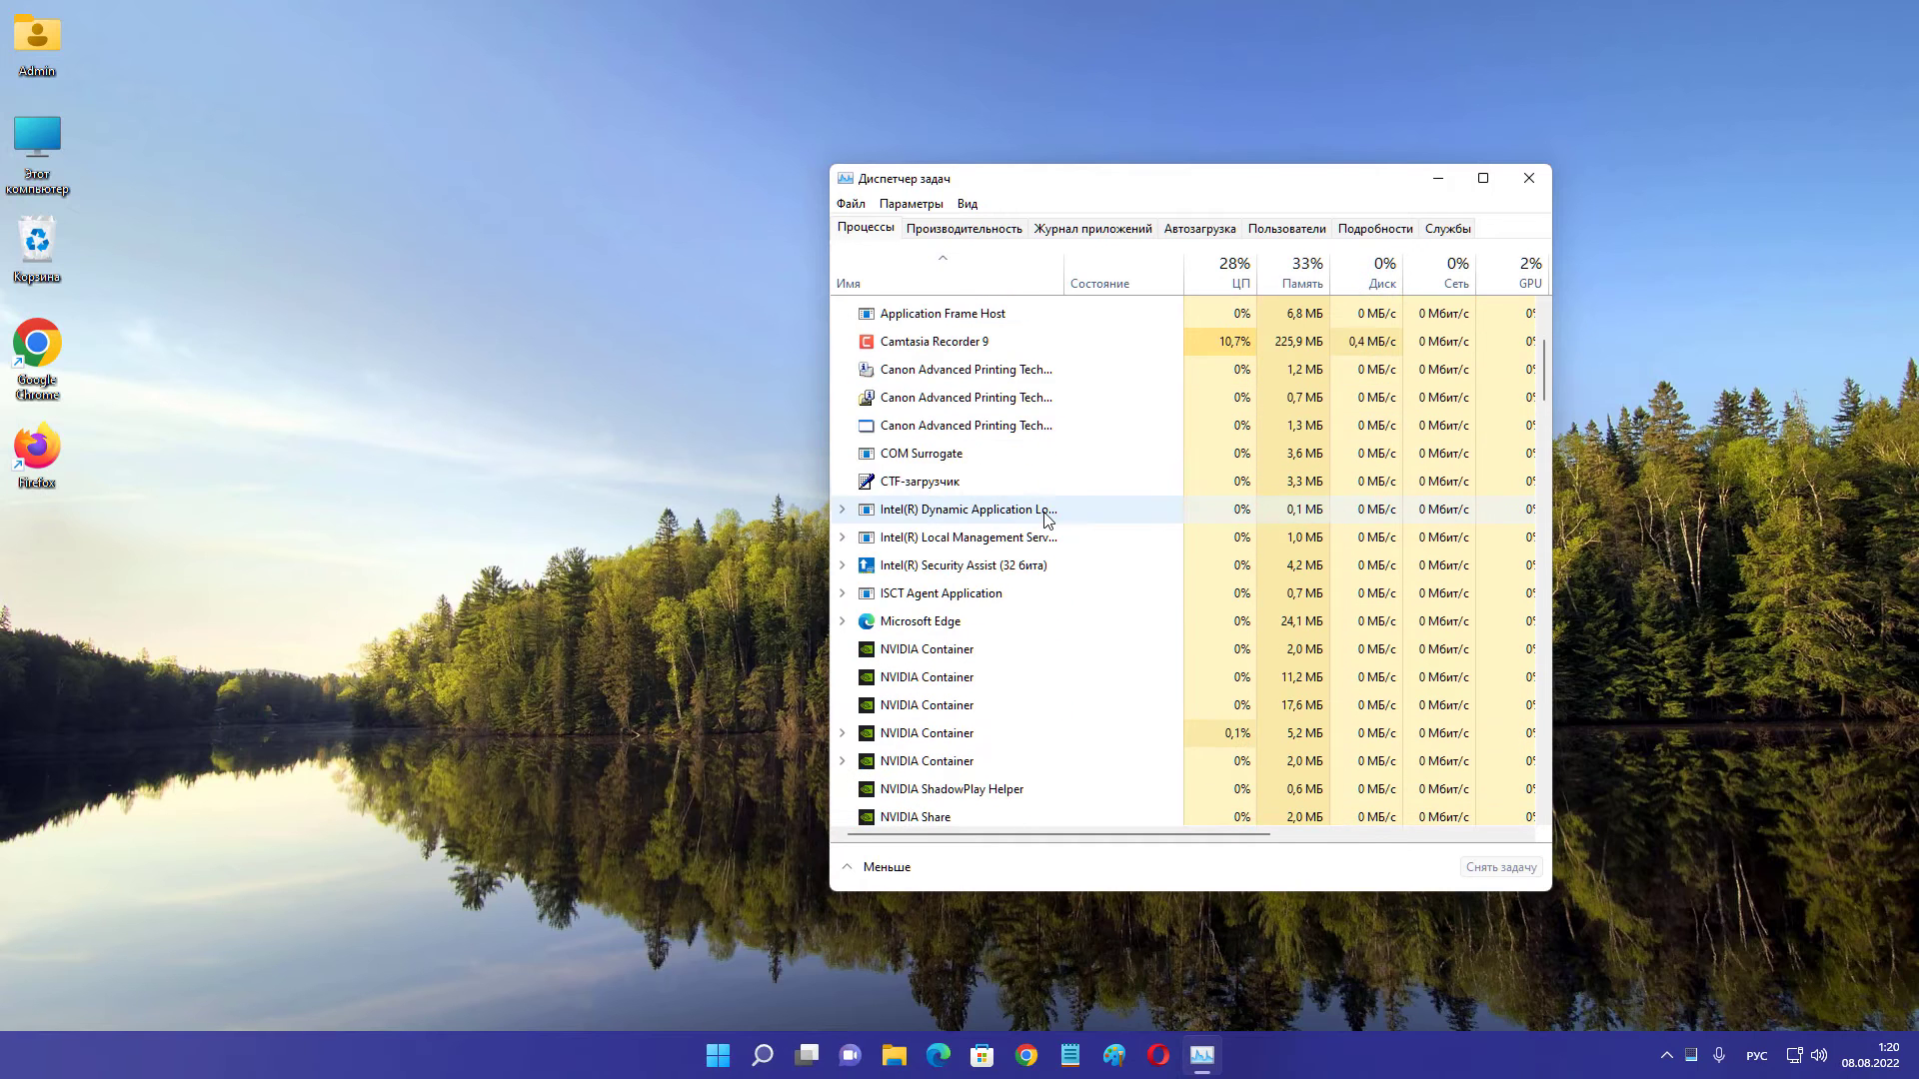
pyautogui.scroll(-5, 1044, 529)
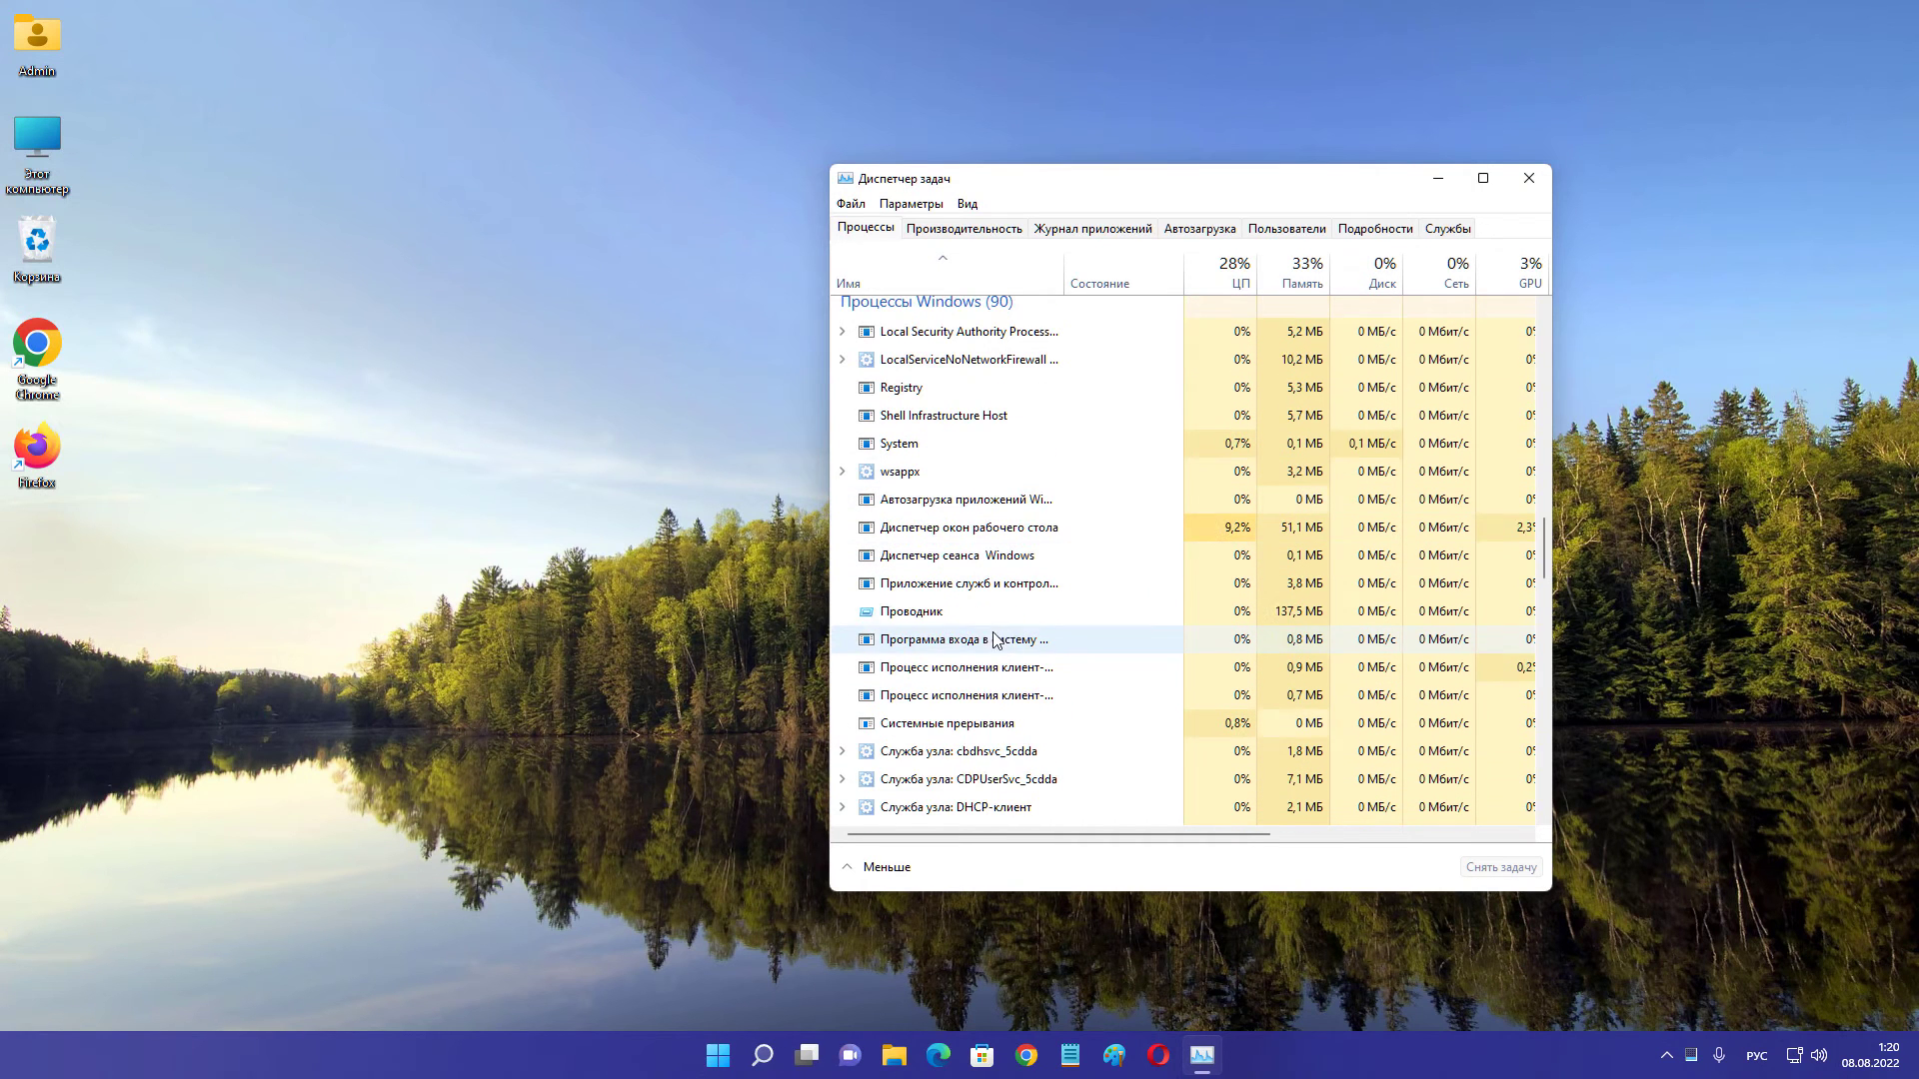
pyautogui.click(940, 621)
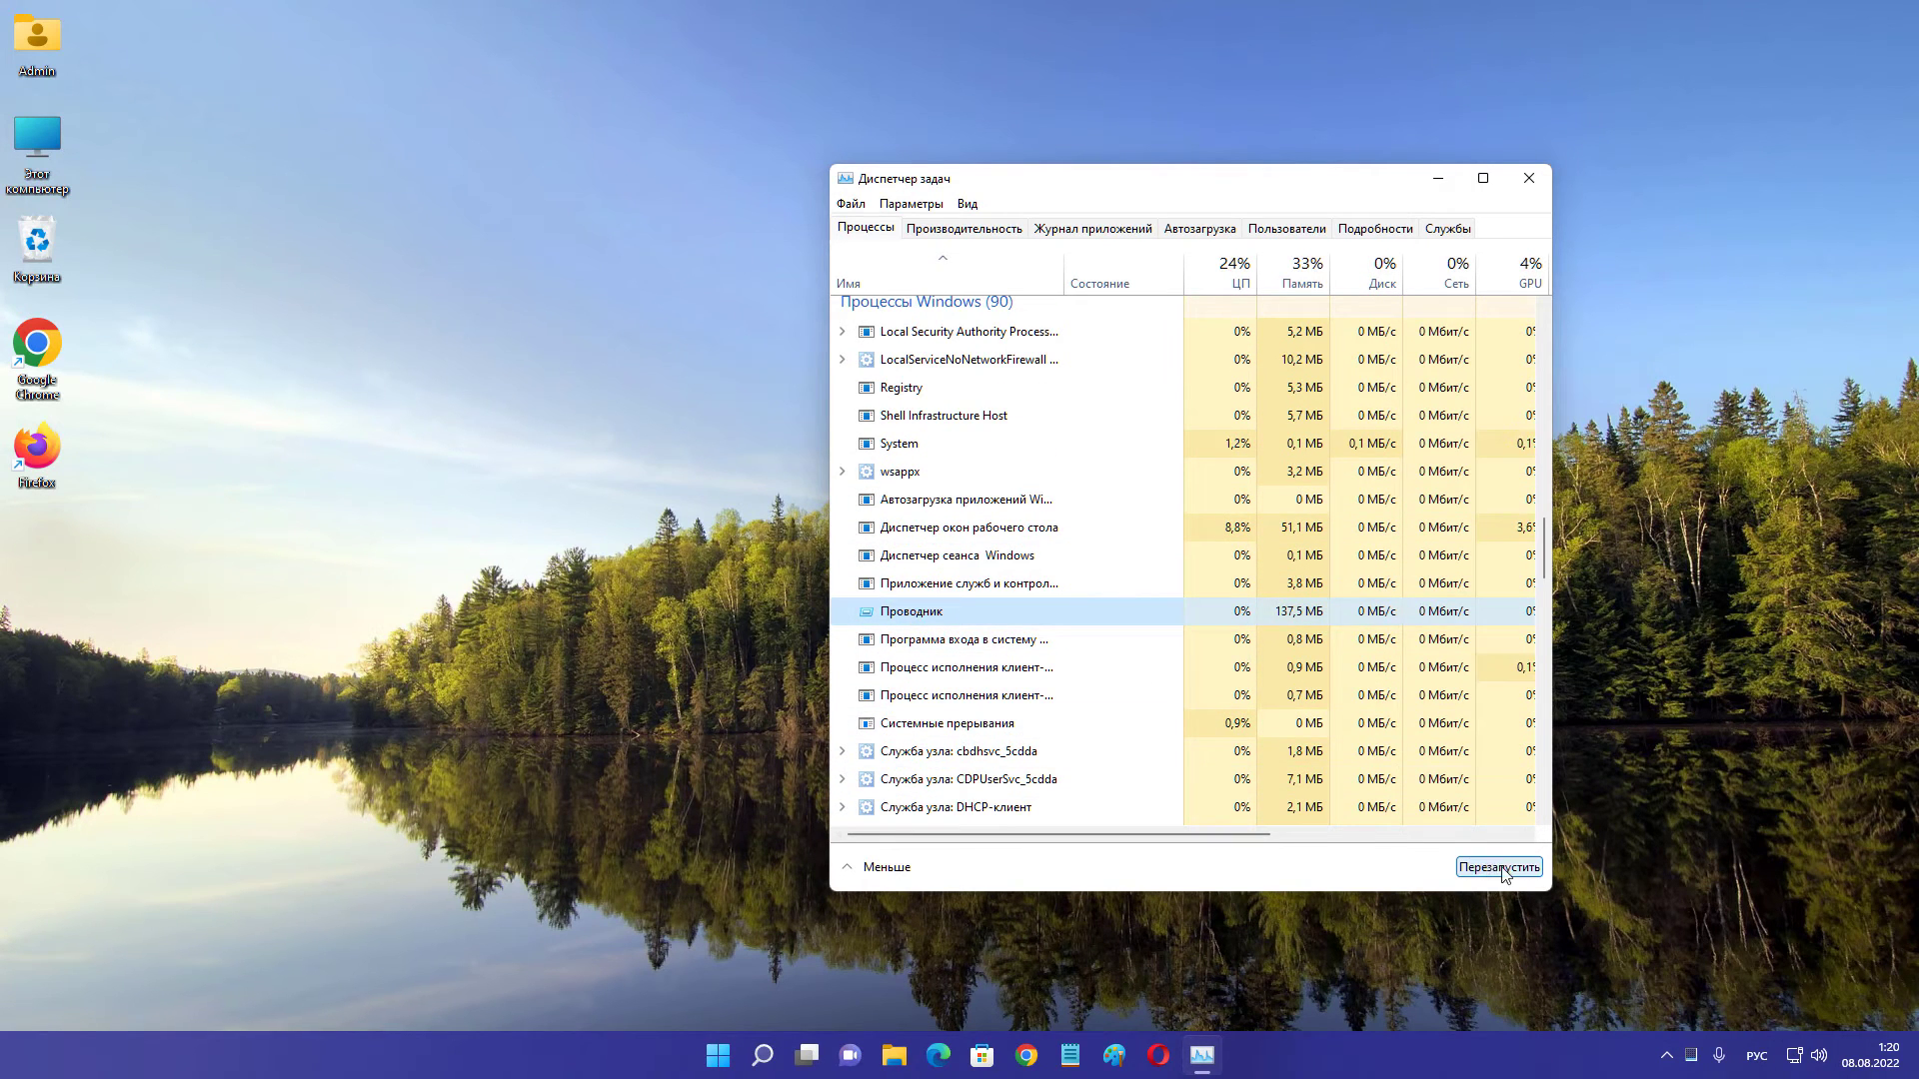
pyautogui.rightClick(930, 617)
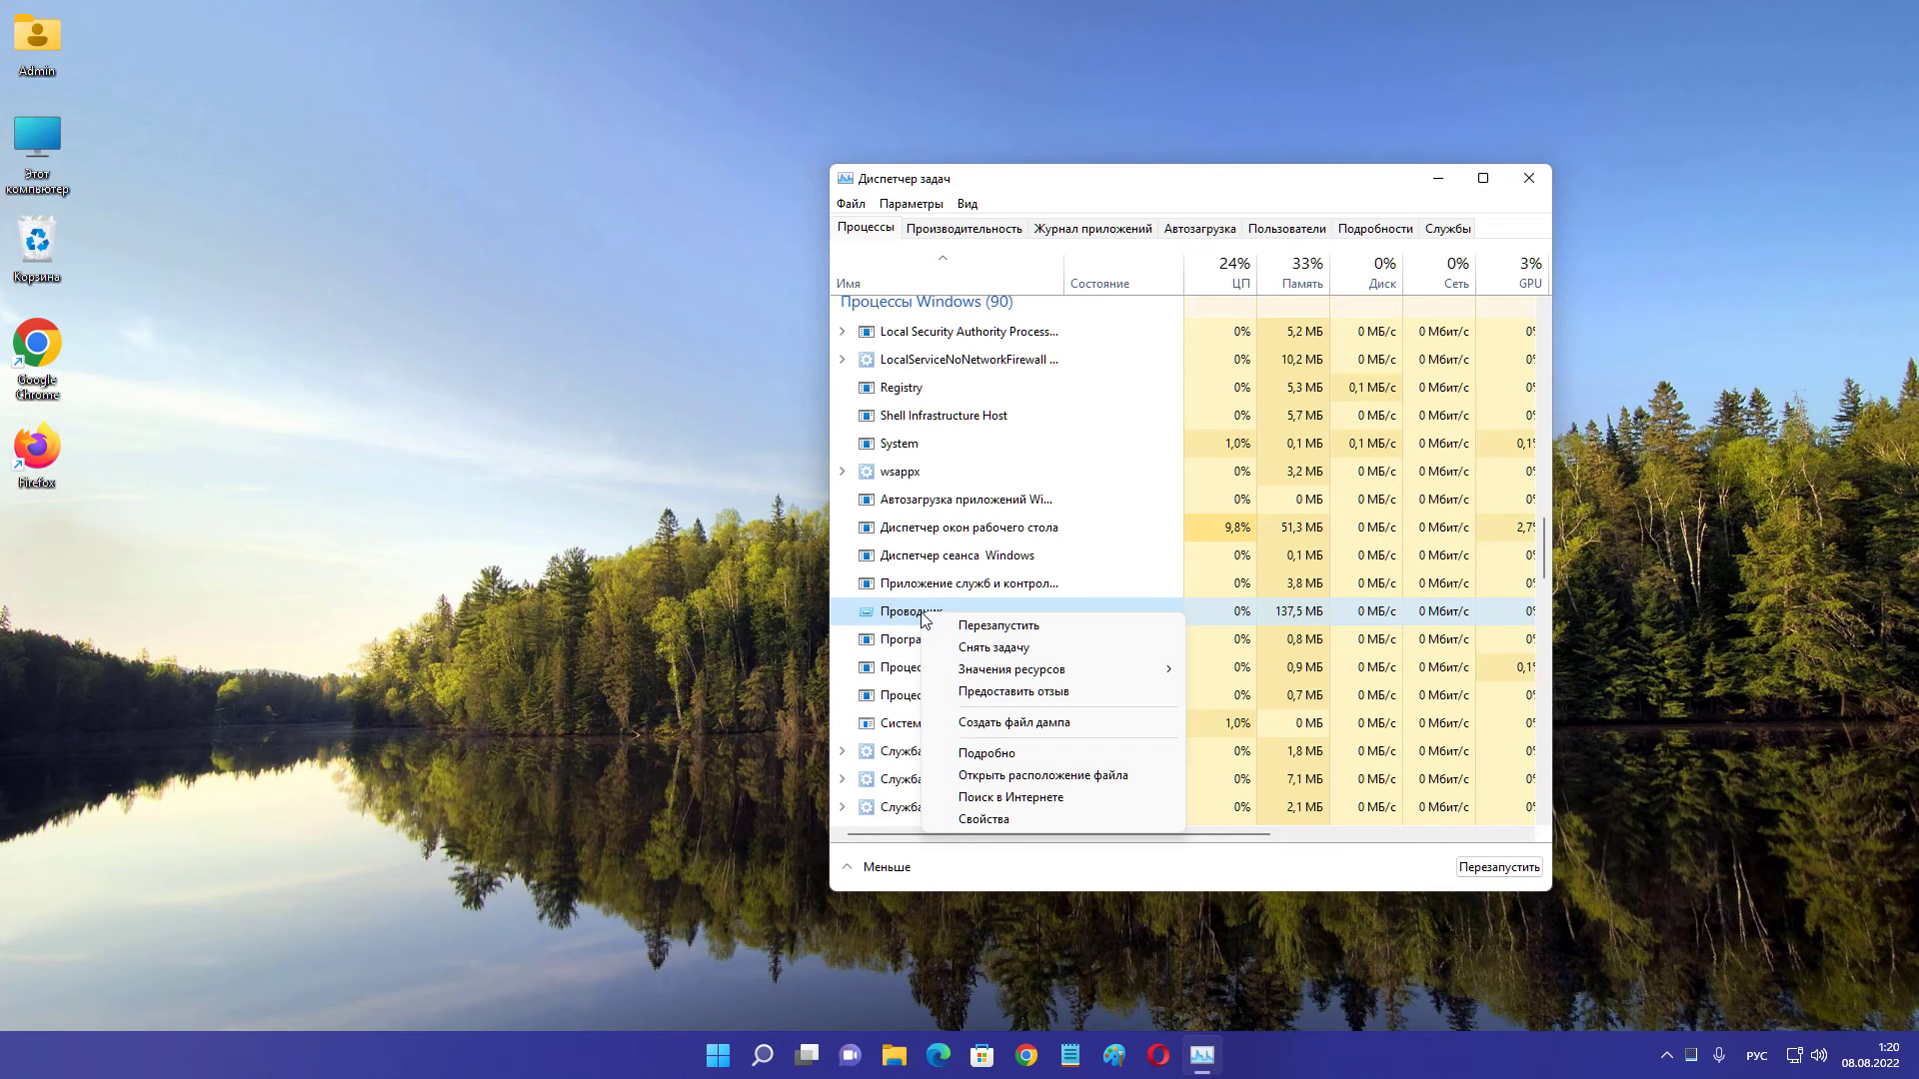
pyautogui.click(970, 637)
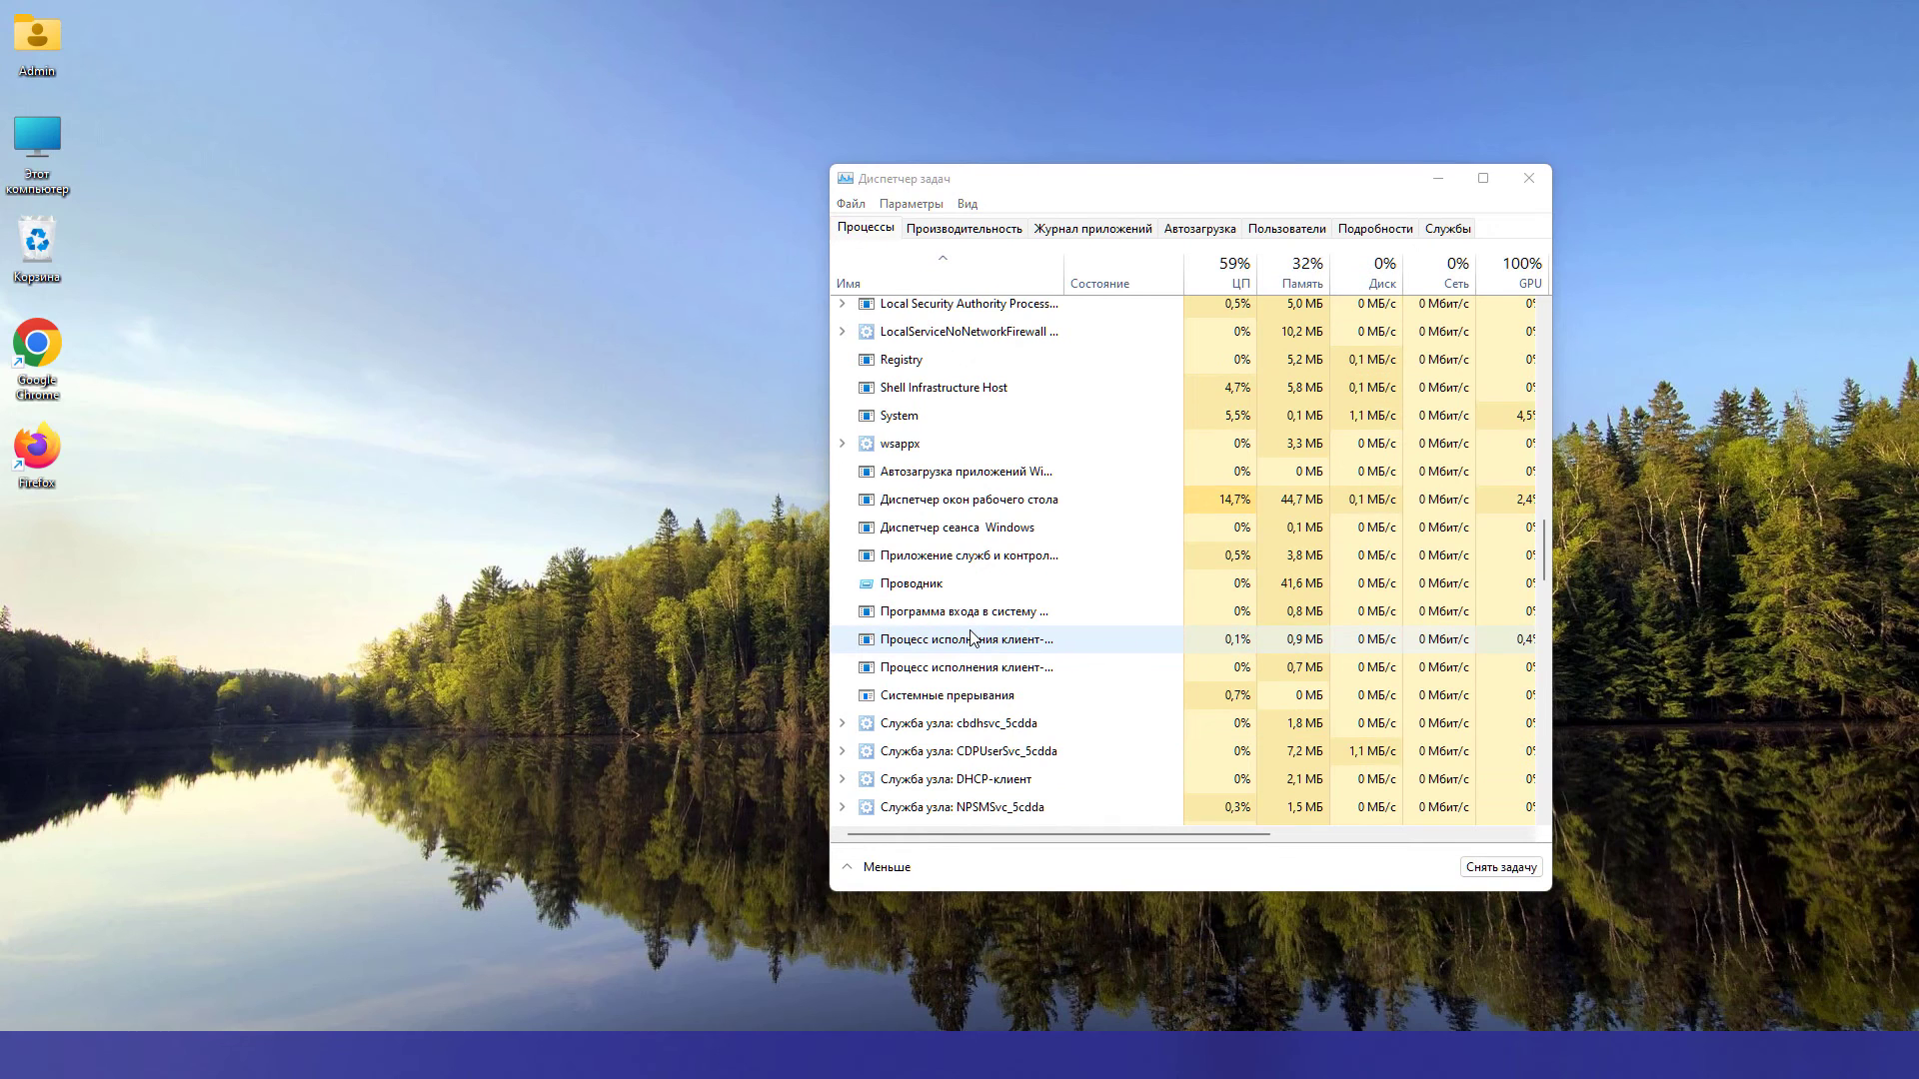
pyautogui.click(1527, 177)
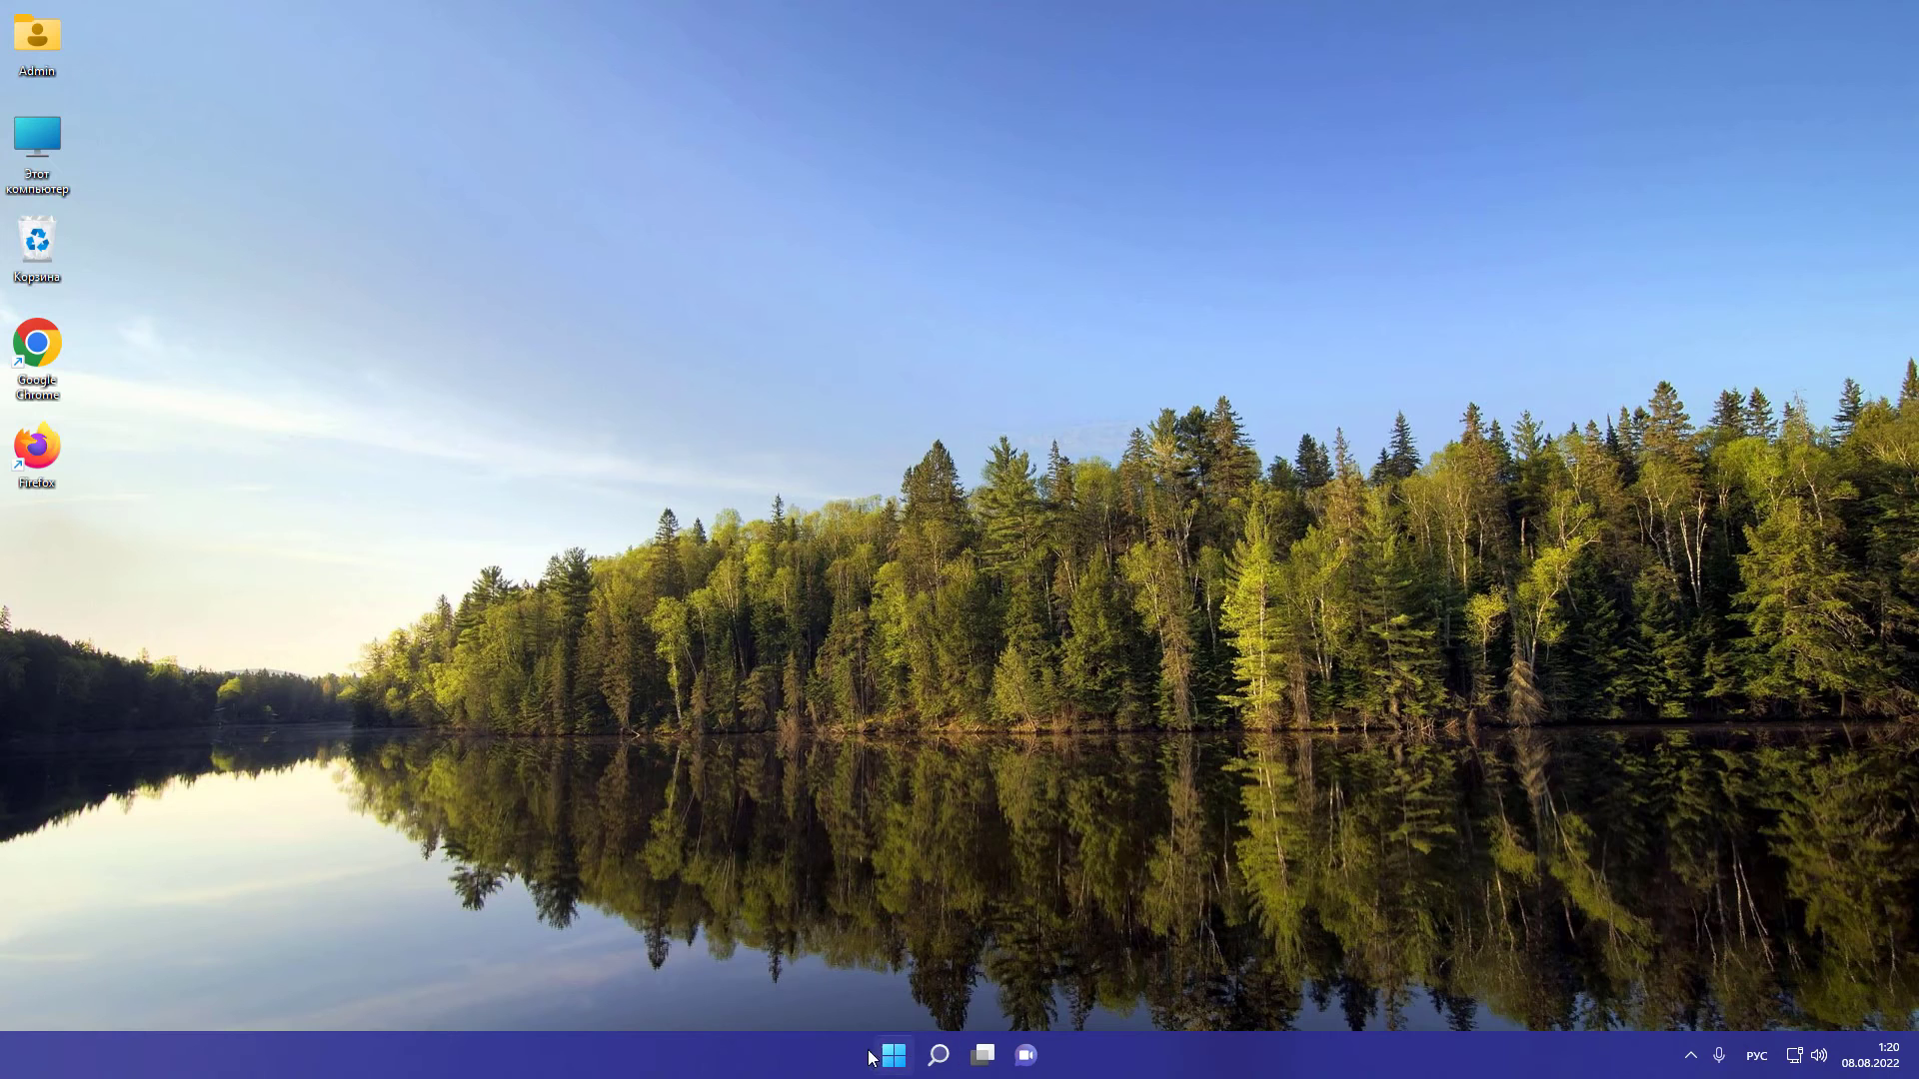
pyautogui.click(899, 1044)
pyautogui.click(905, 1046)
pyautogui.click(933, 1053)
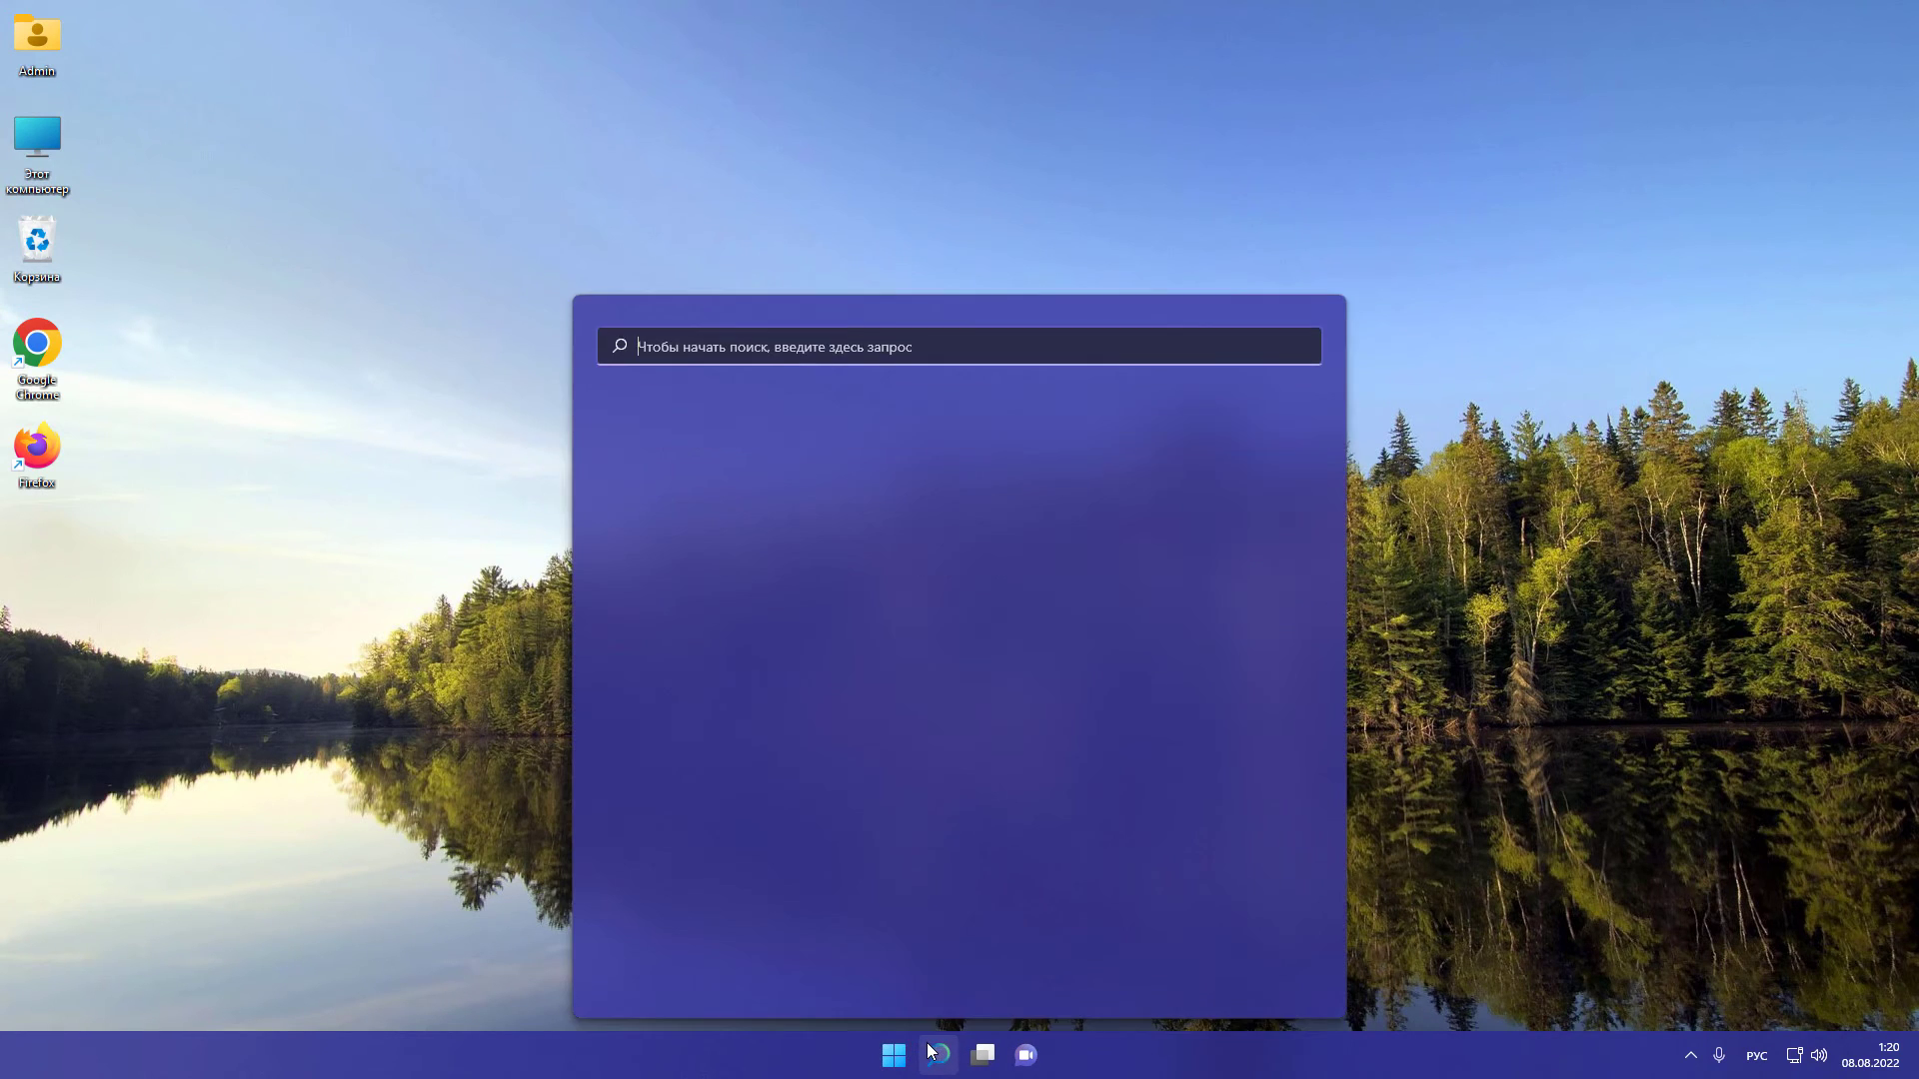
pyautogui.click(936, 1053)
pyautogui.moveTo(984, 1053)
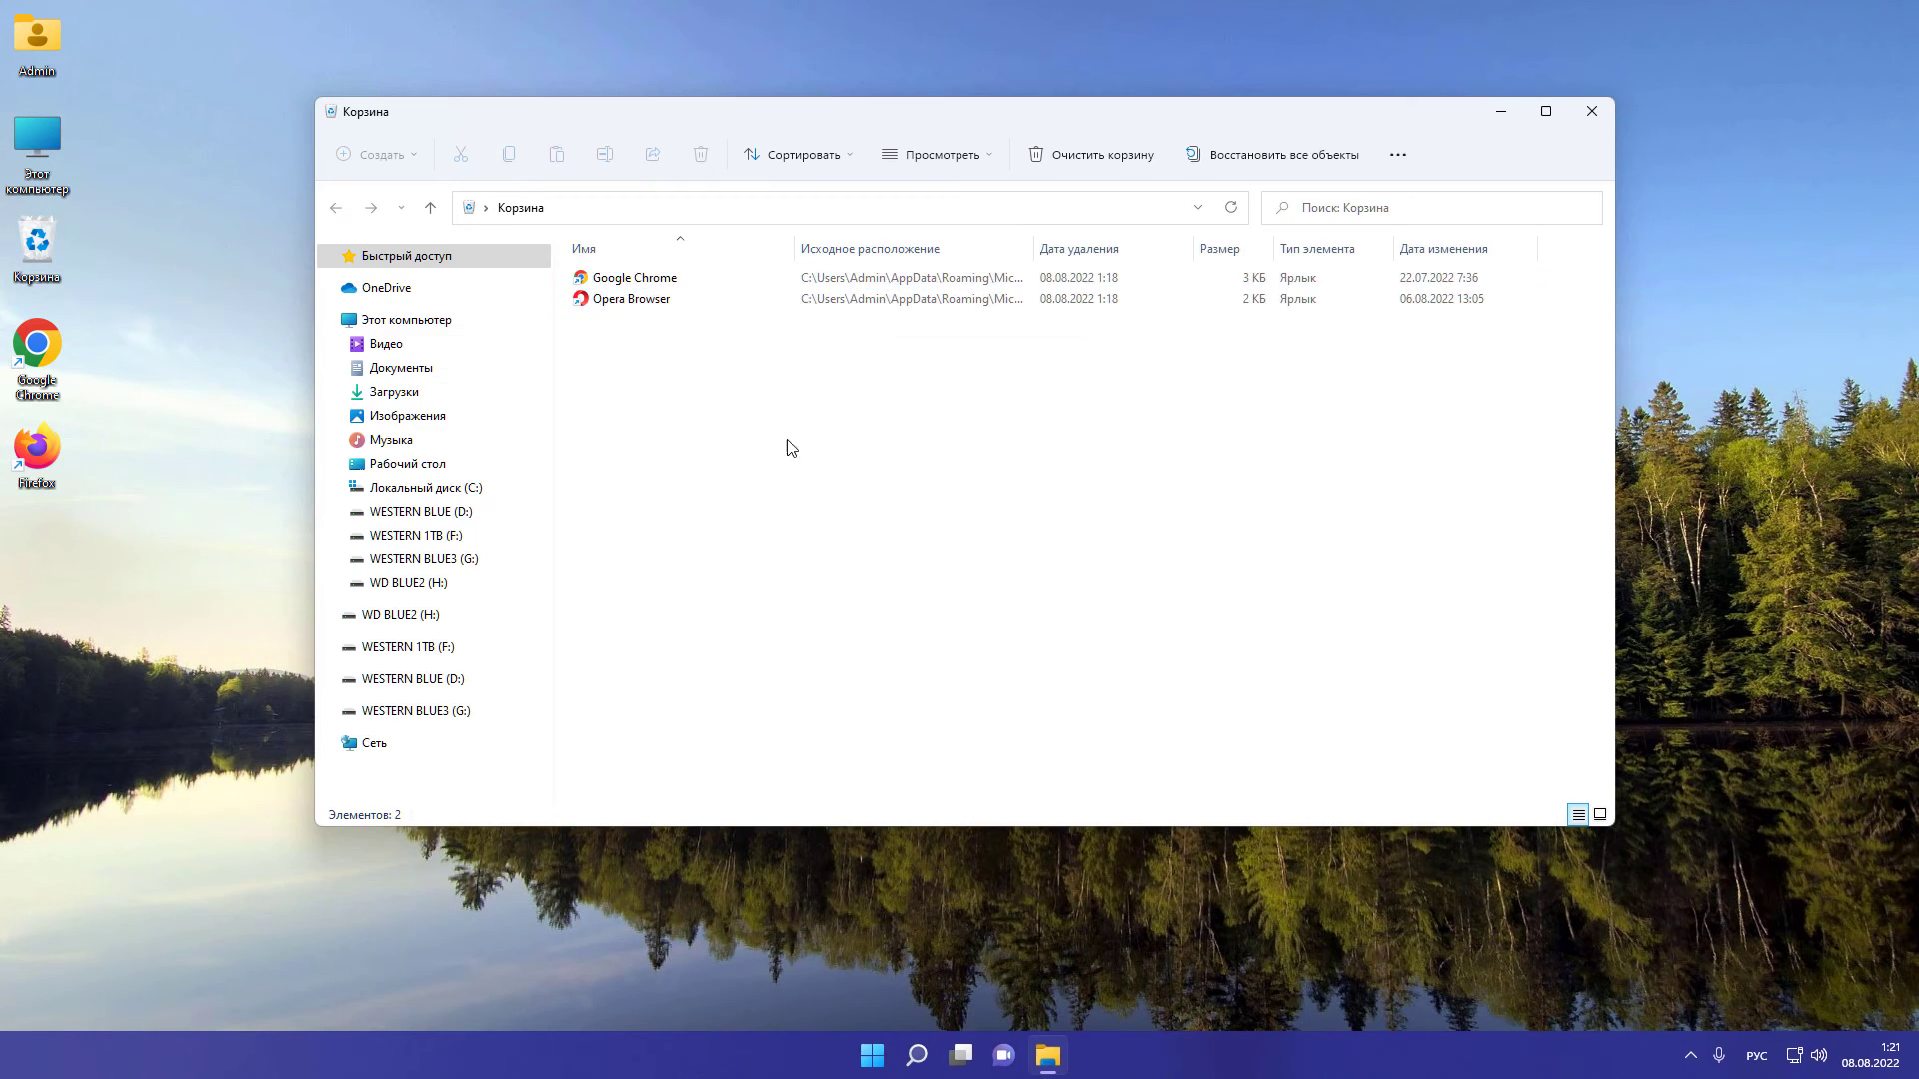
# Step: Examine the deleted shortcuts in the Корзина window and close it
pyautogui.moveTo(869, 452); pyautogui.dragTo(589, 229)
pyautogui.click(814, 403)
pyautogui.click(1592, 111)
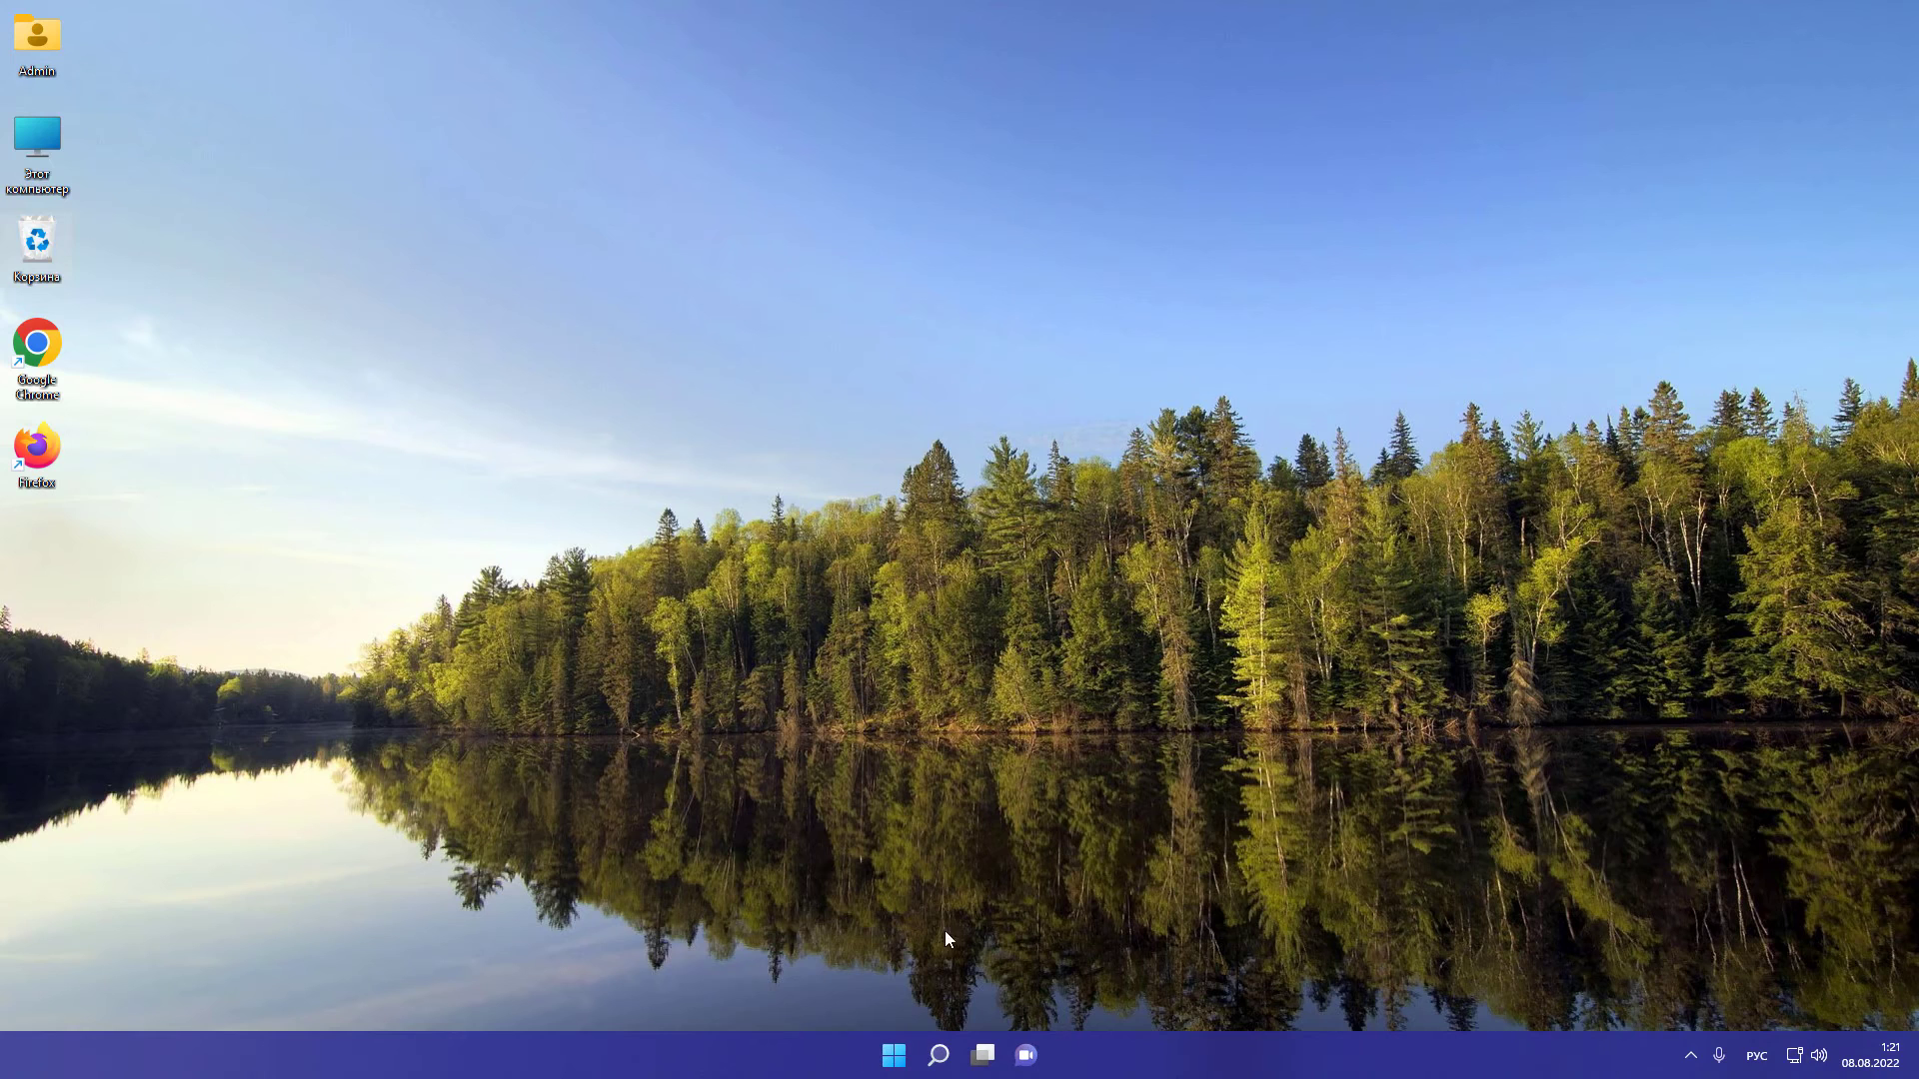
# Step: Pin the Блокнот and Paint apps to the taskbar
pyautogui.click(895, 1057)
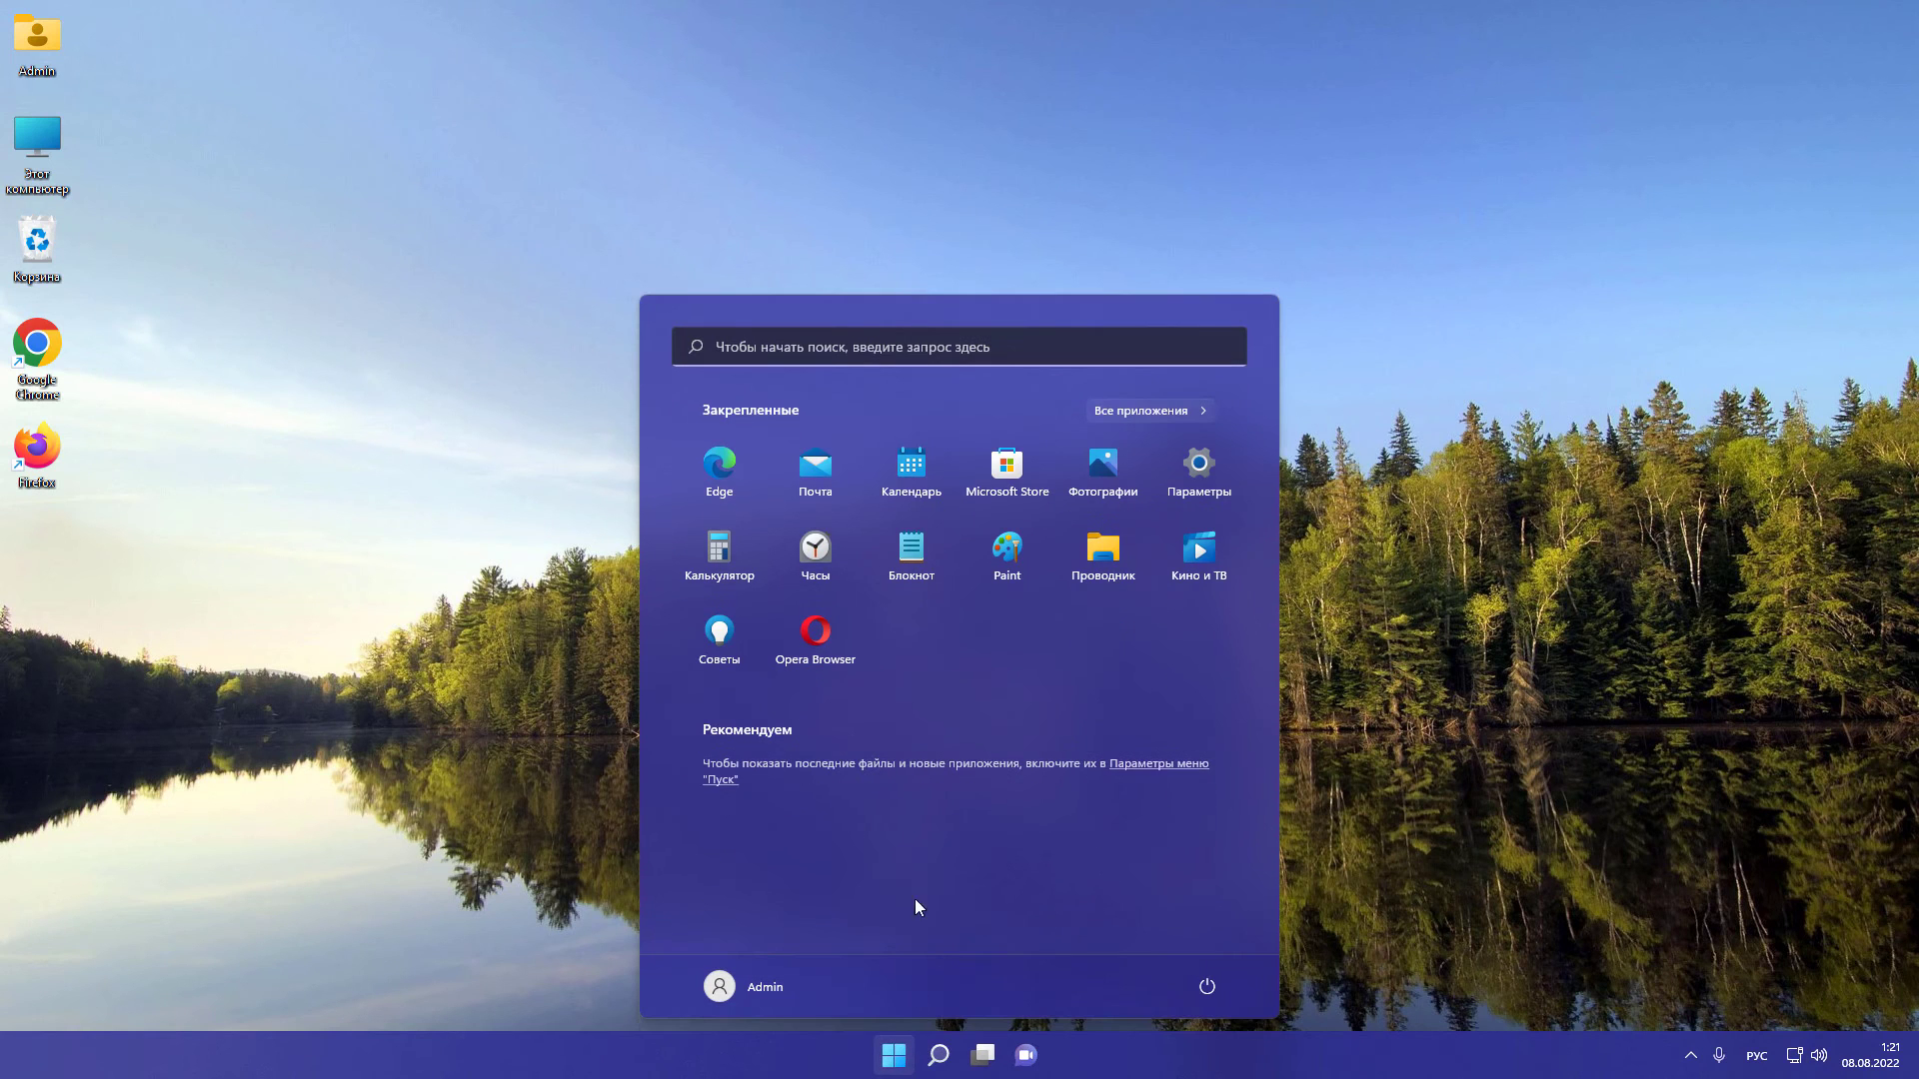
pyautogui.rightClick(920, 567)
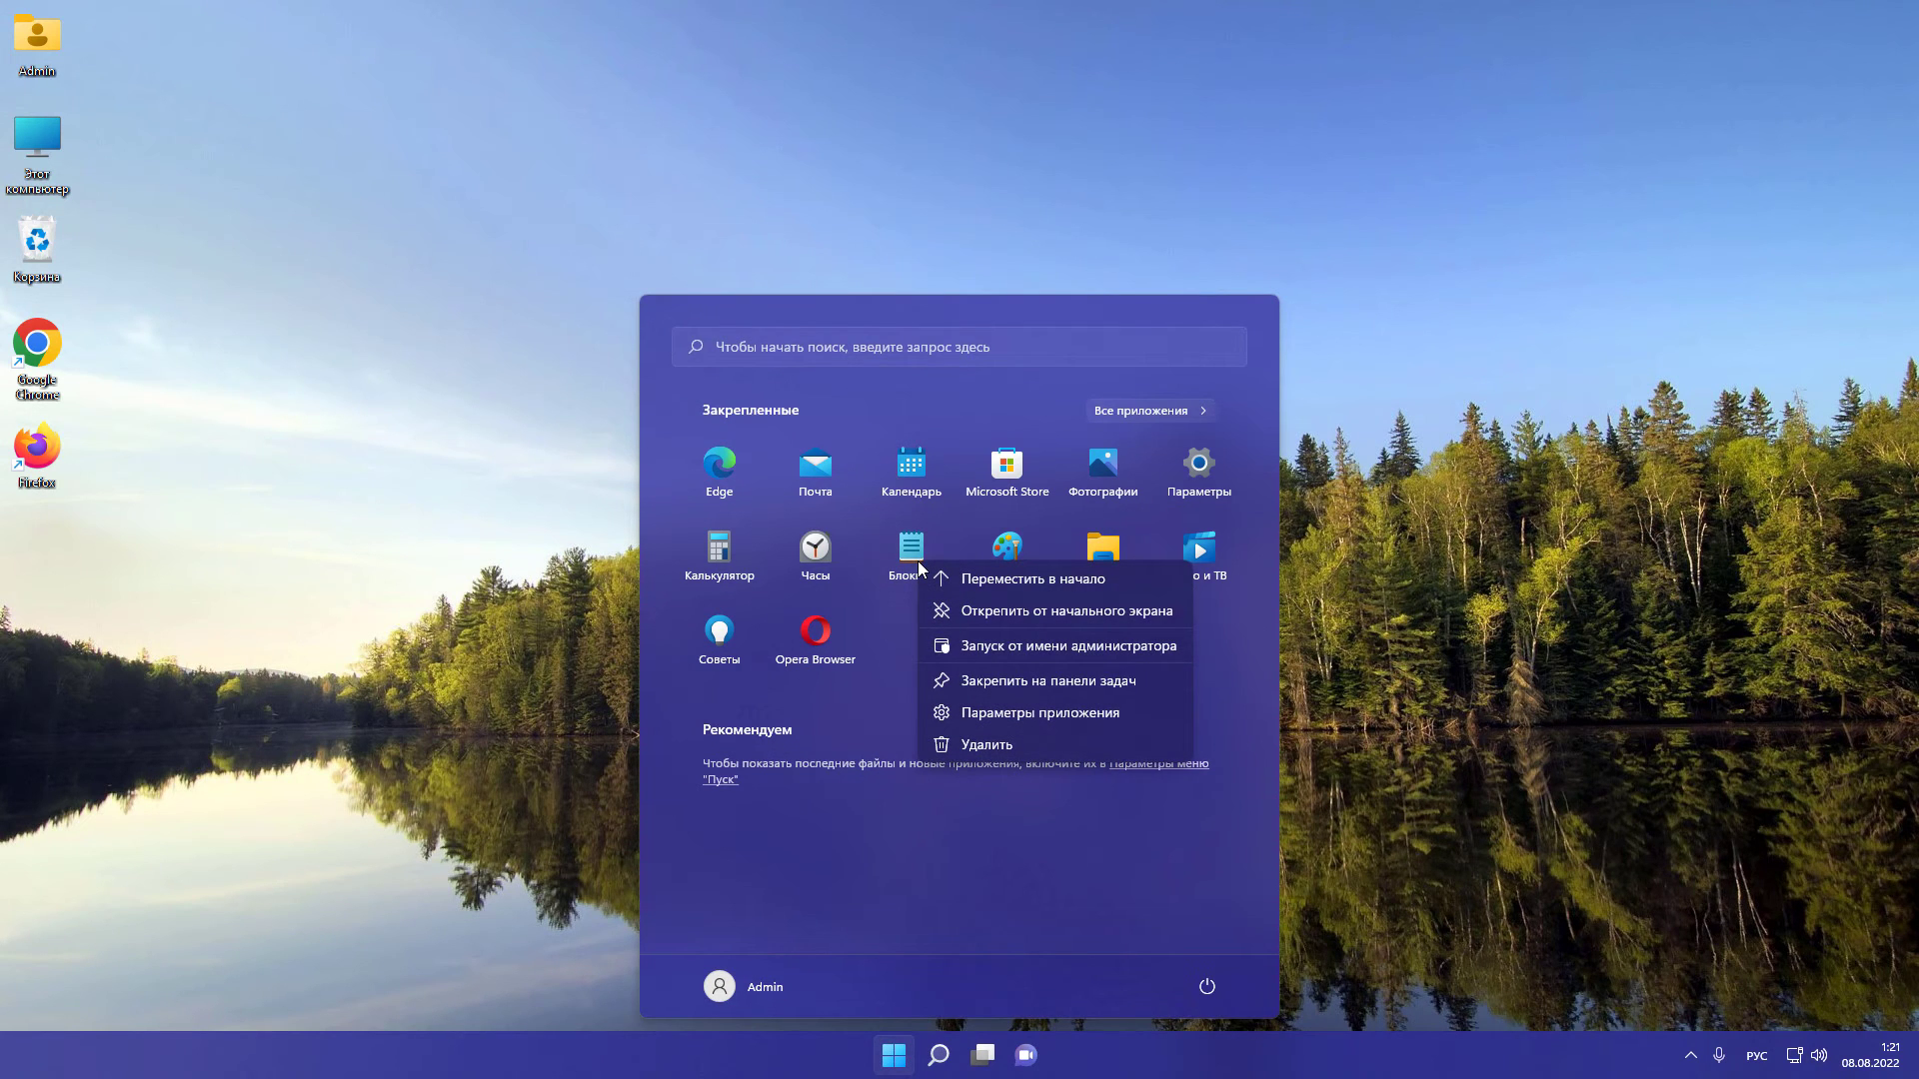
pyautogui.click(1069, 682)
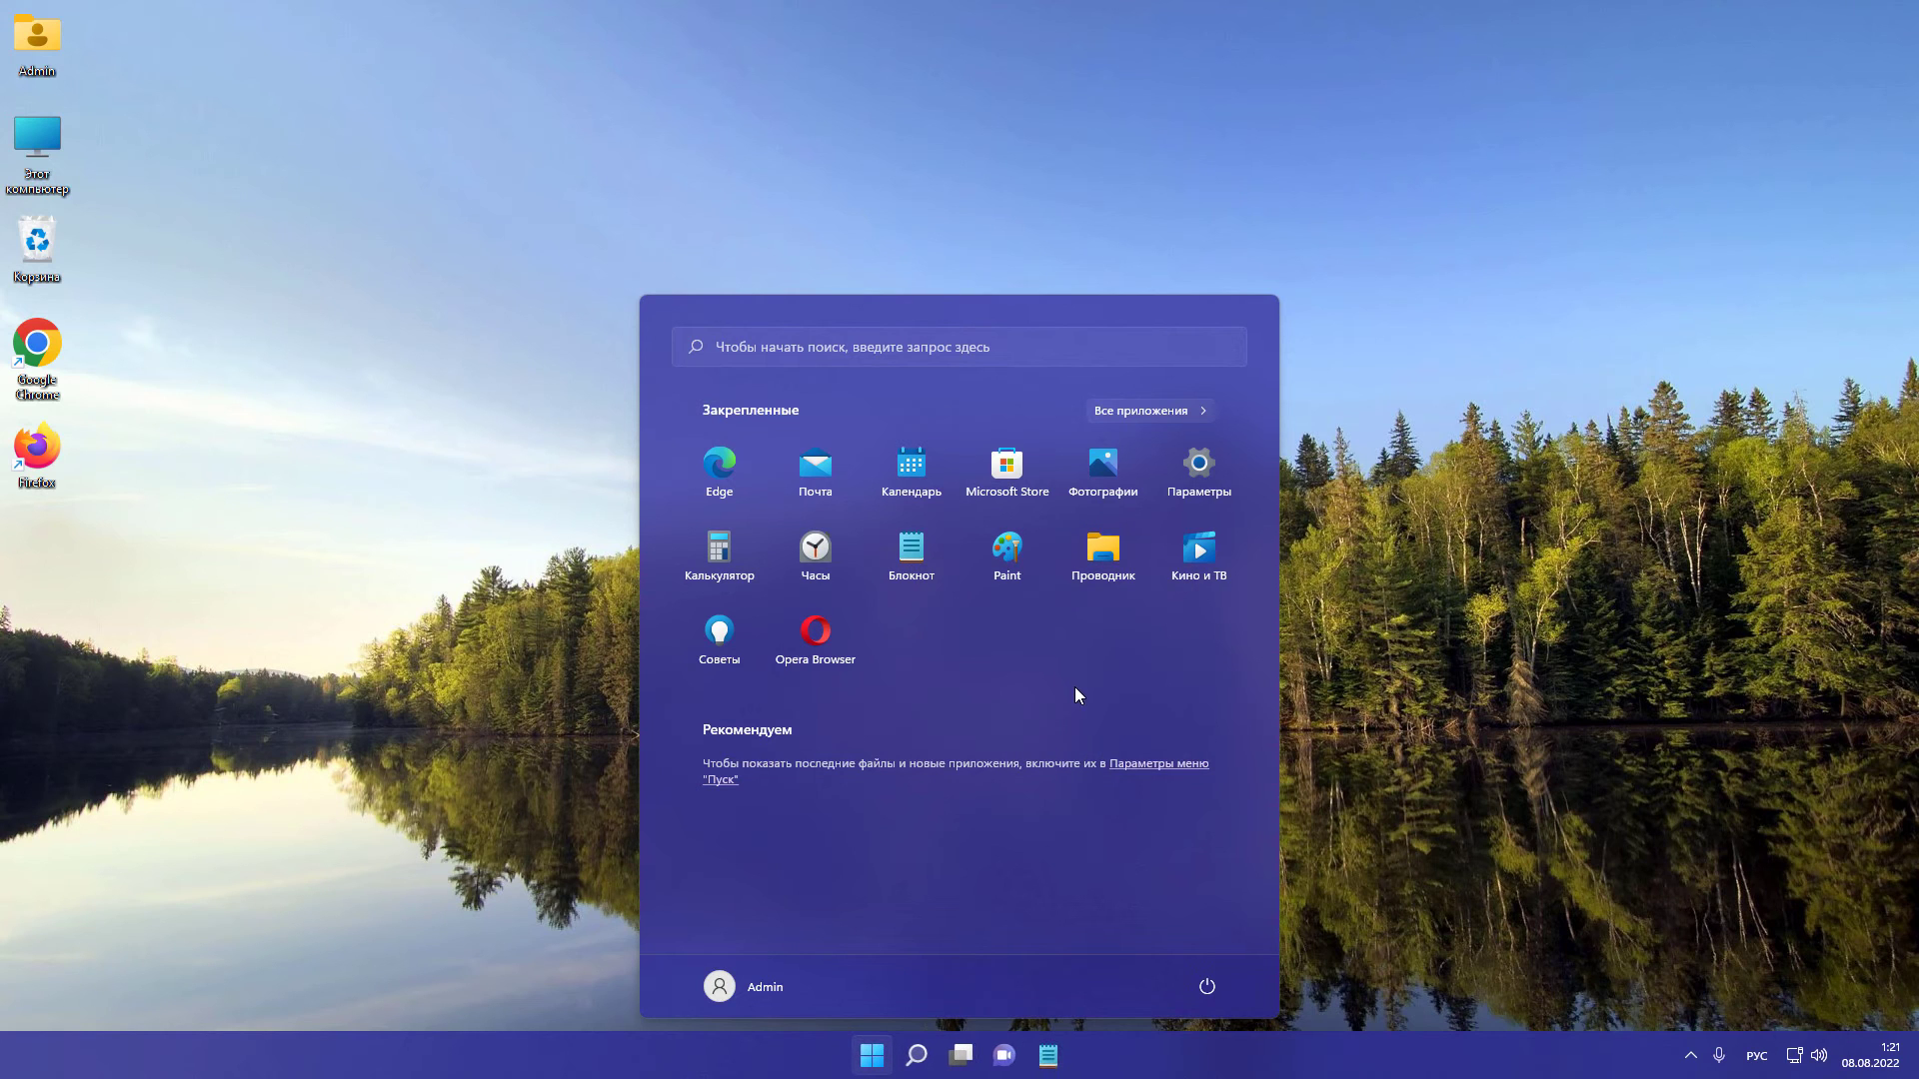
pyautogui.rightClick(1003, 559)
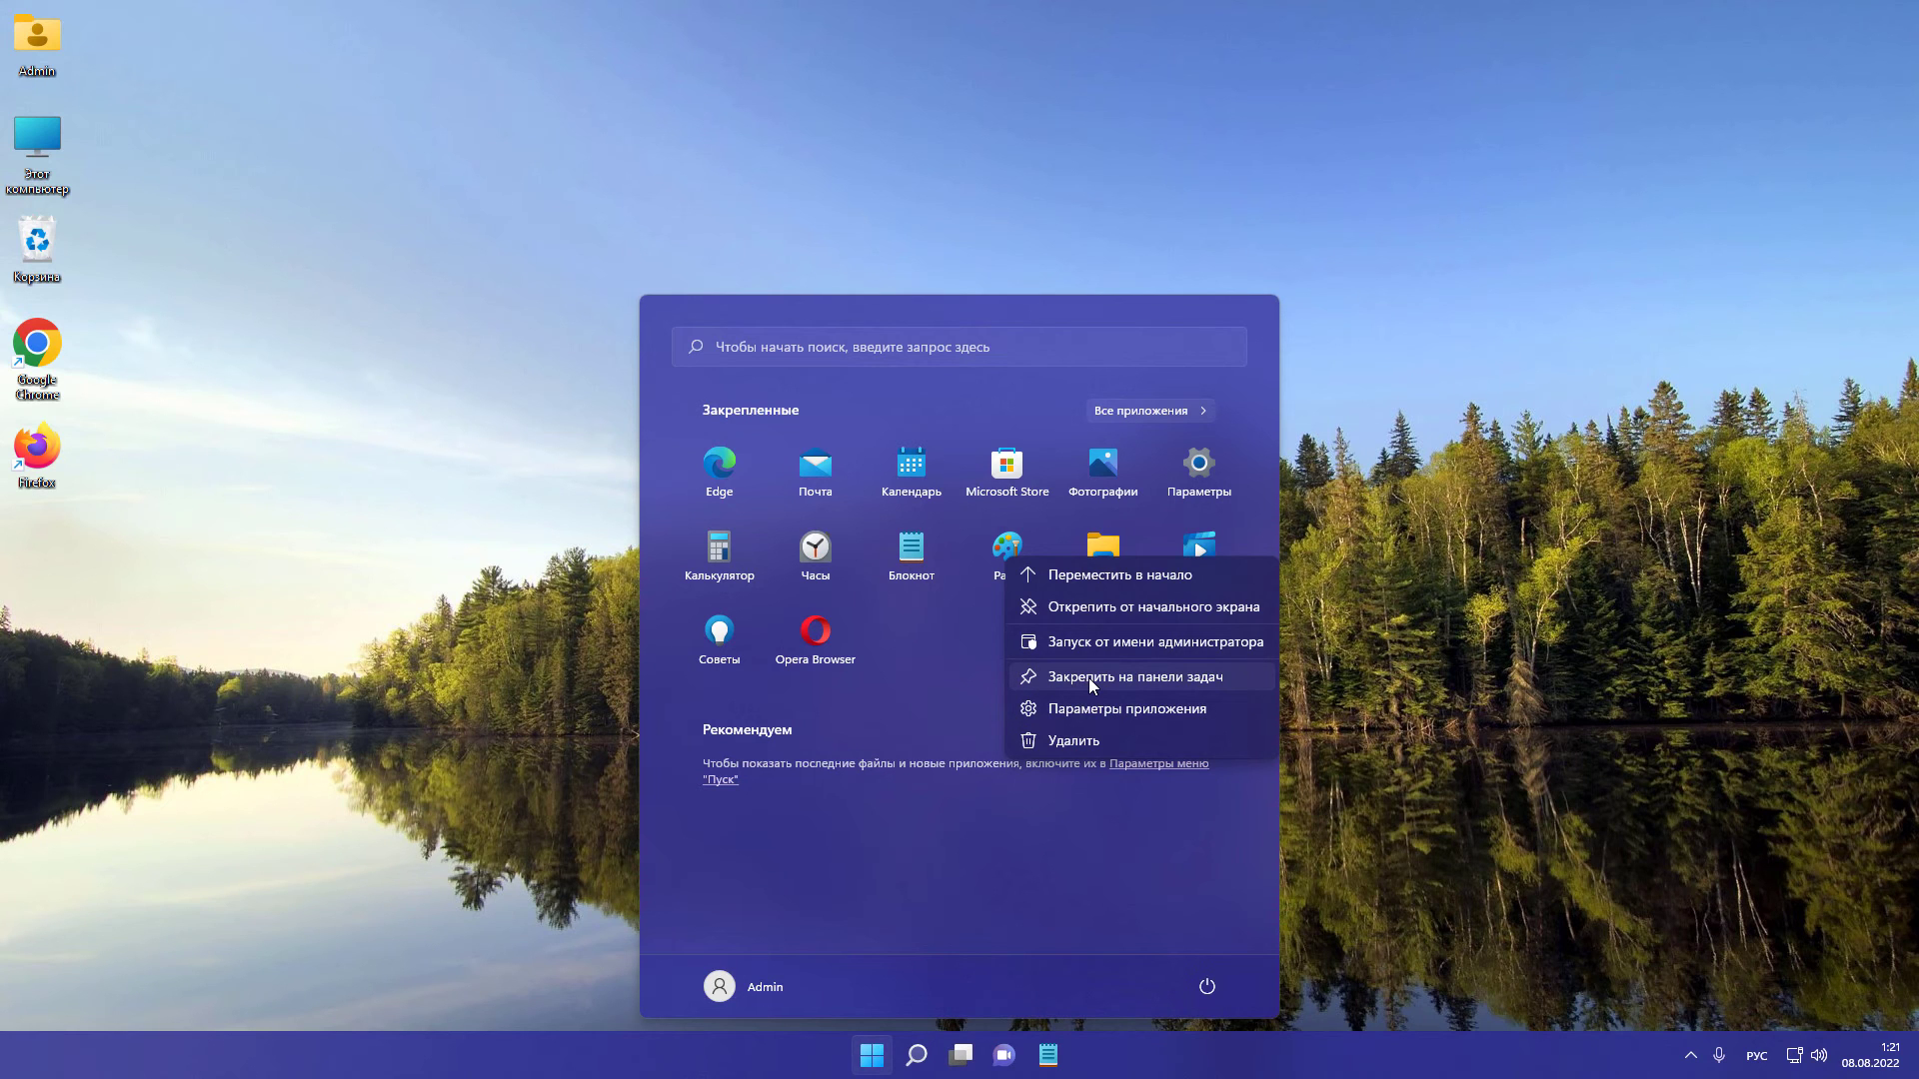
pyautogui.click(1088, 678)
pyautogui.click(1423, 685)
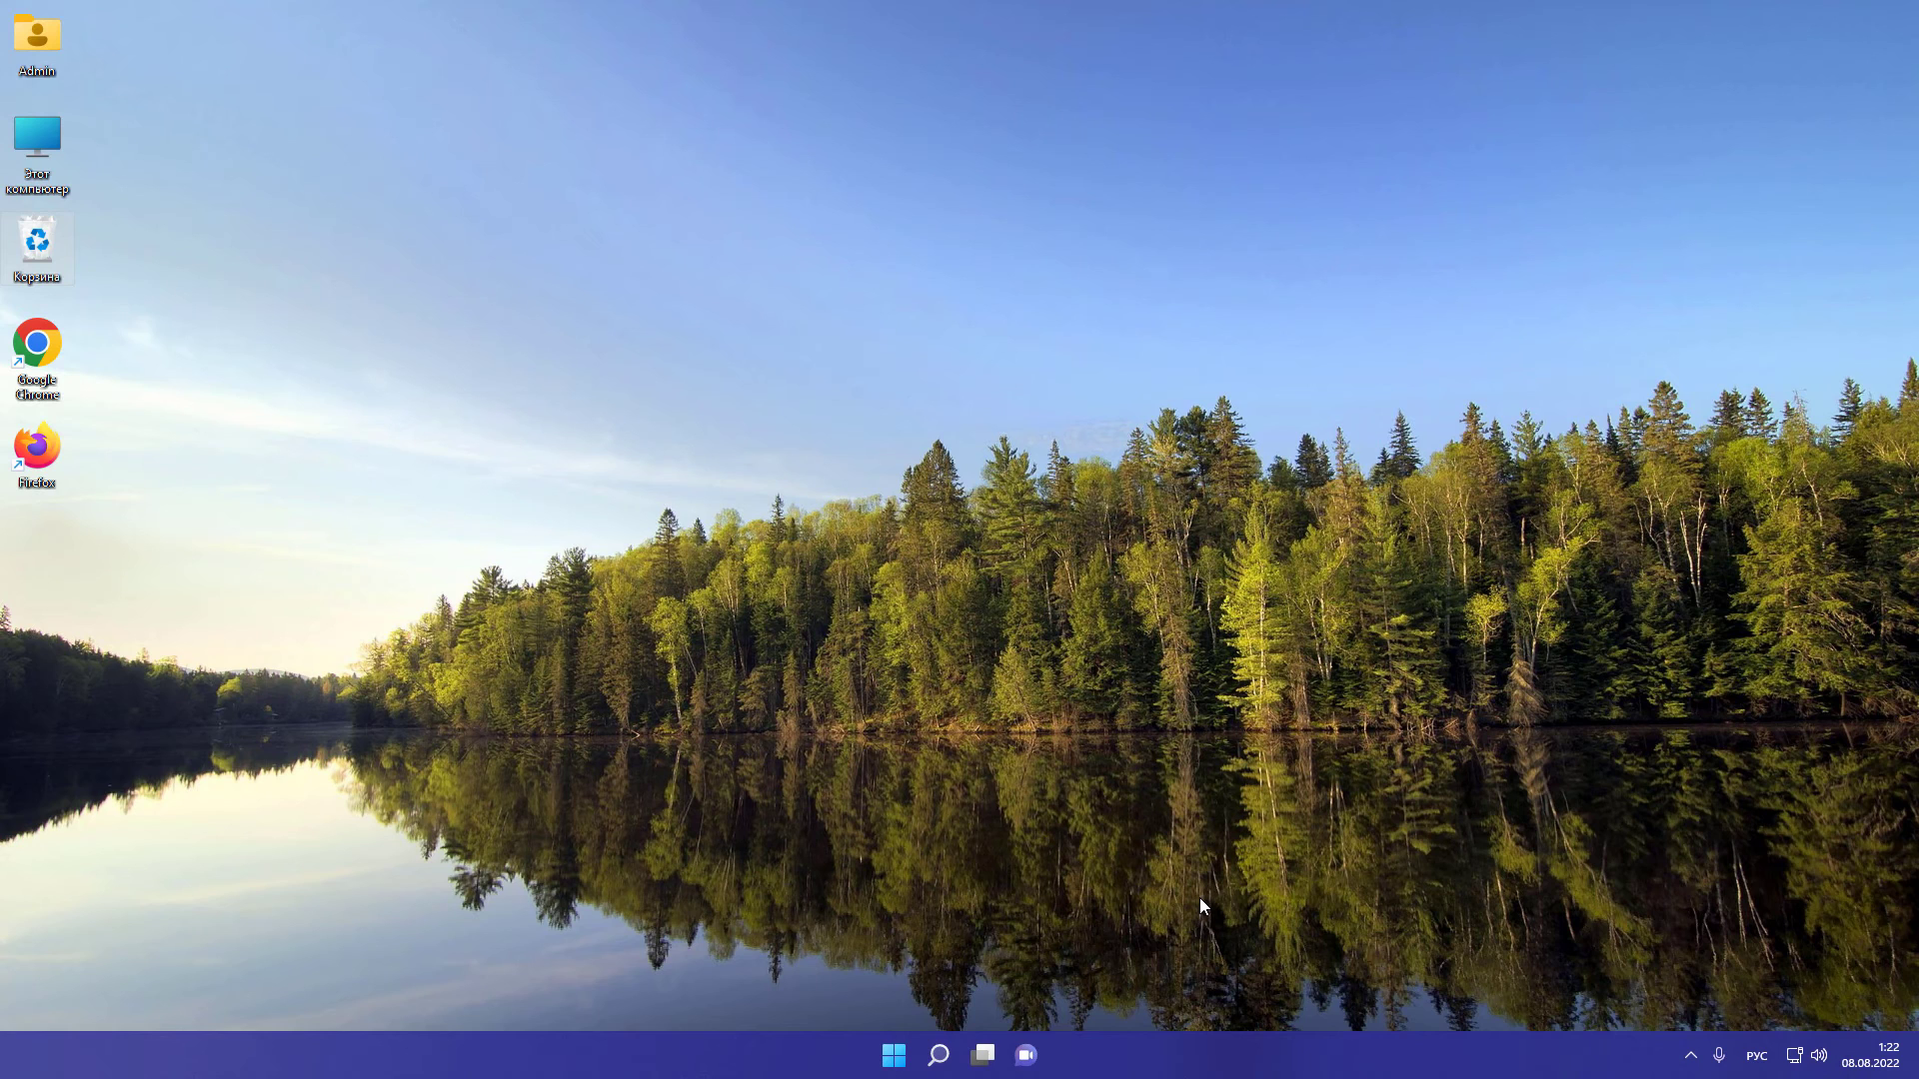
# Step: Turn off the Представление задач, Чат and Поиск items in the taskbar settings and close the settings window
pyautogui.rightClick(1143, 1048)
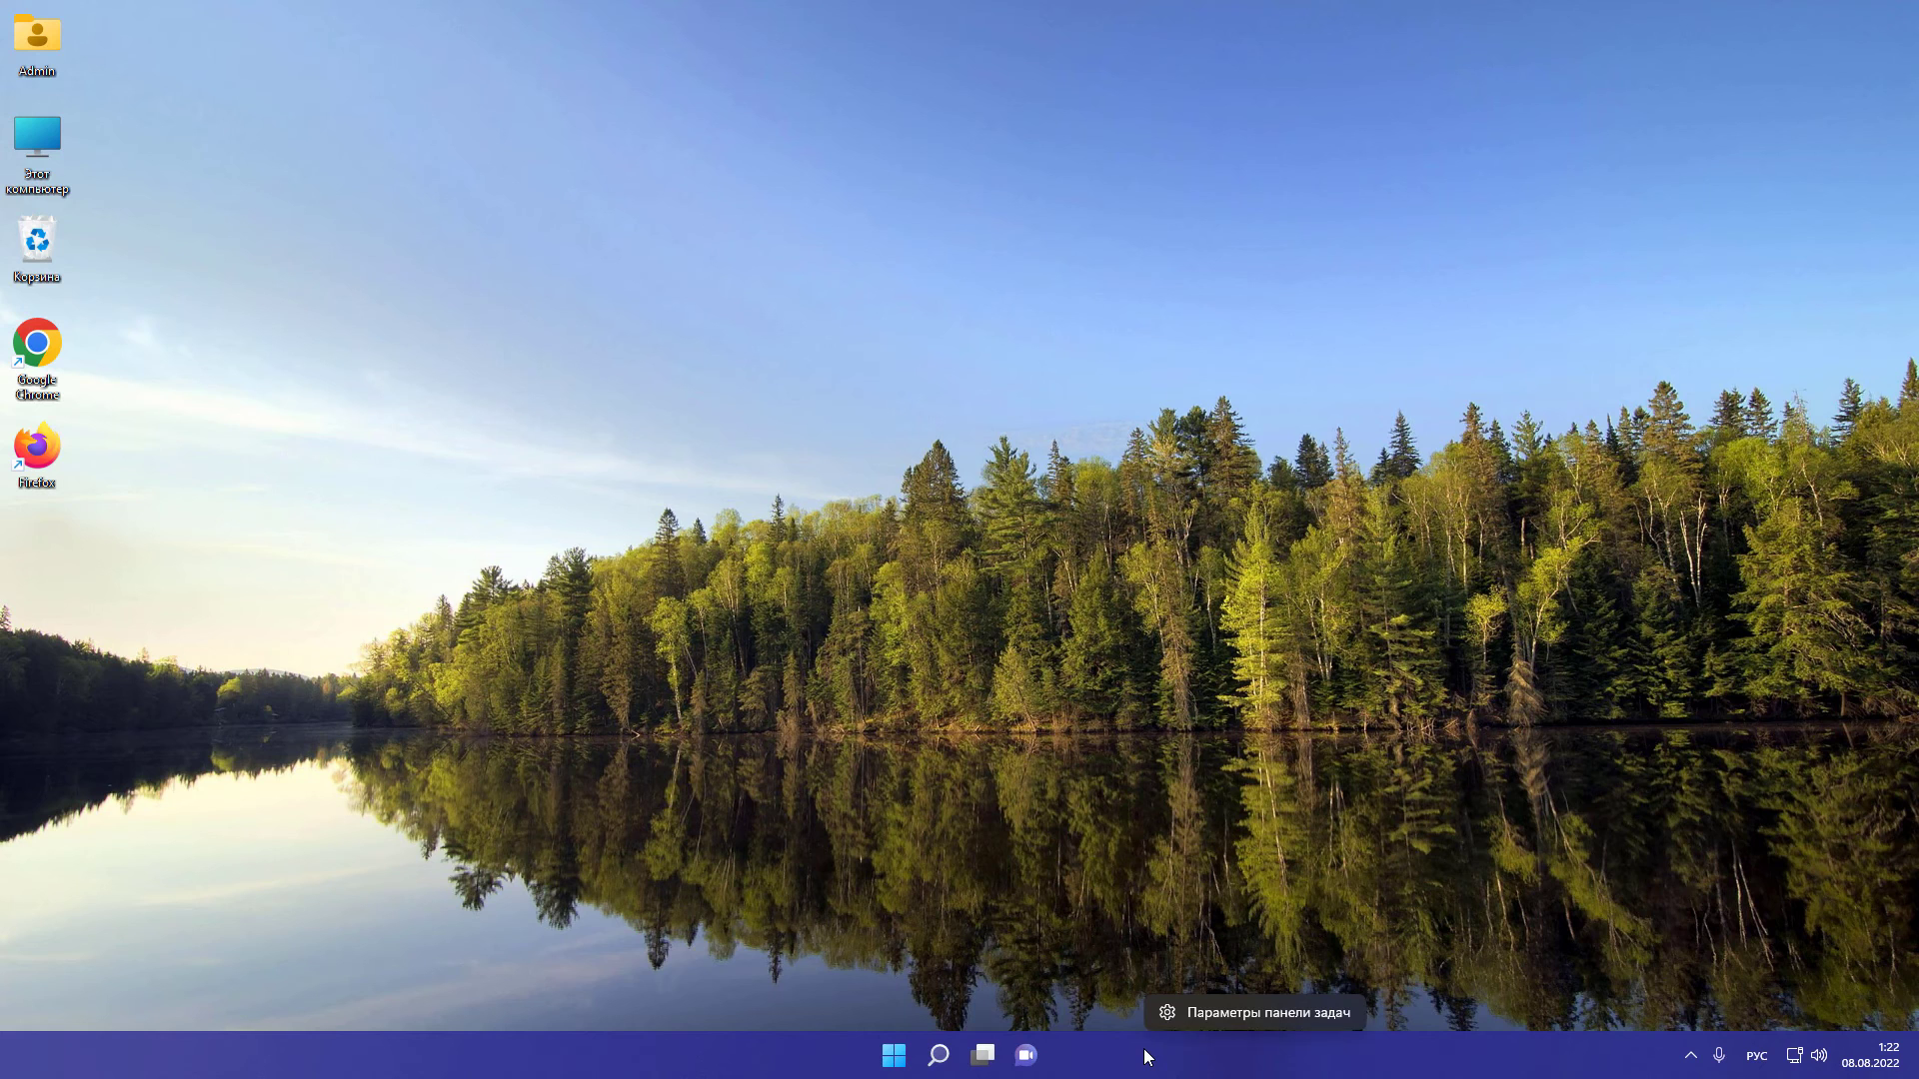
pyautogui.click(1239, 1014)
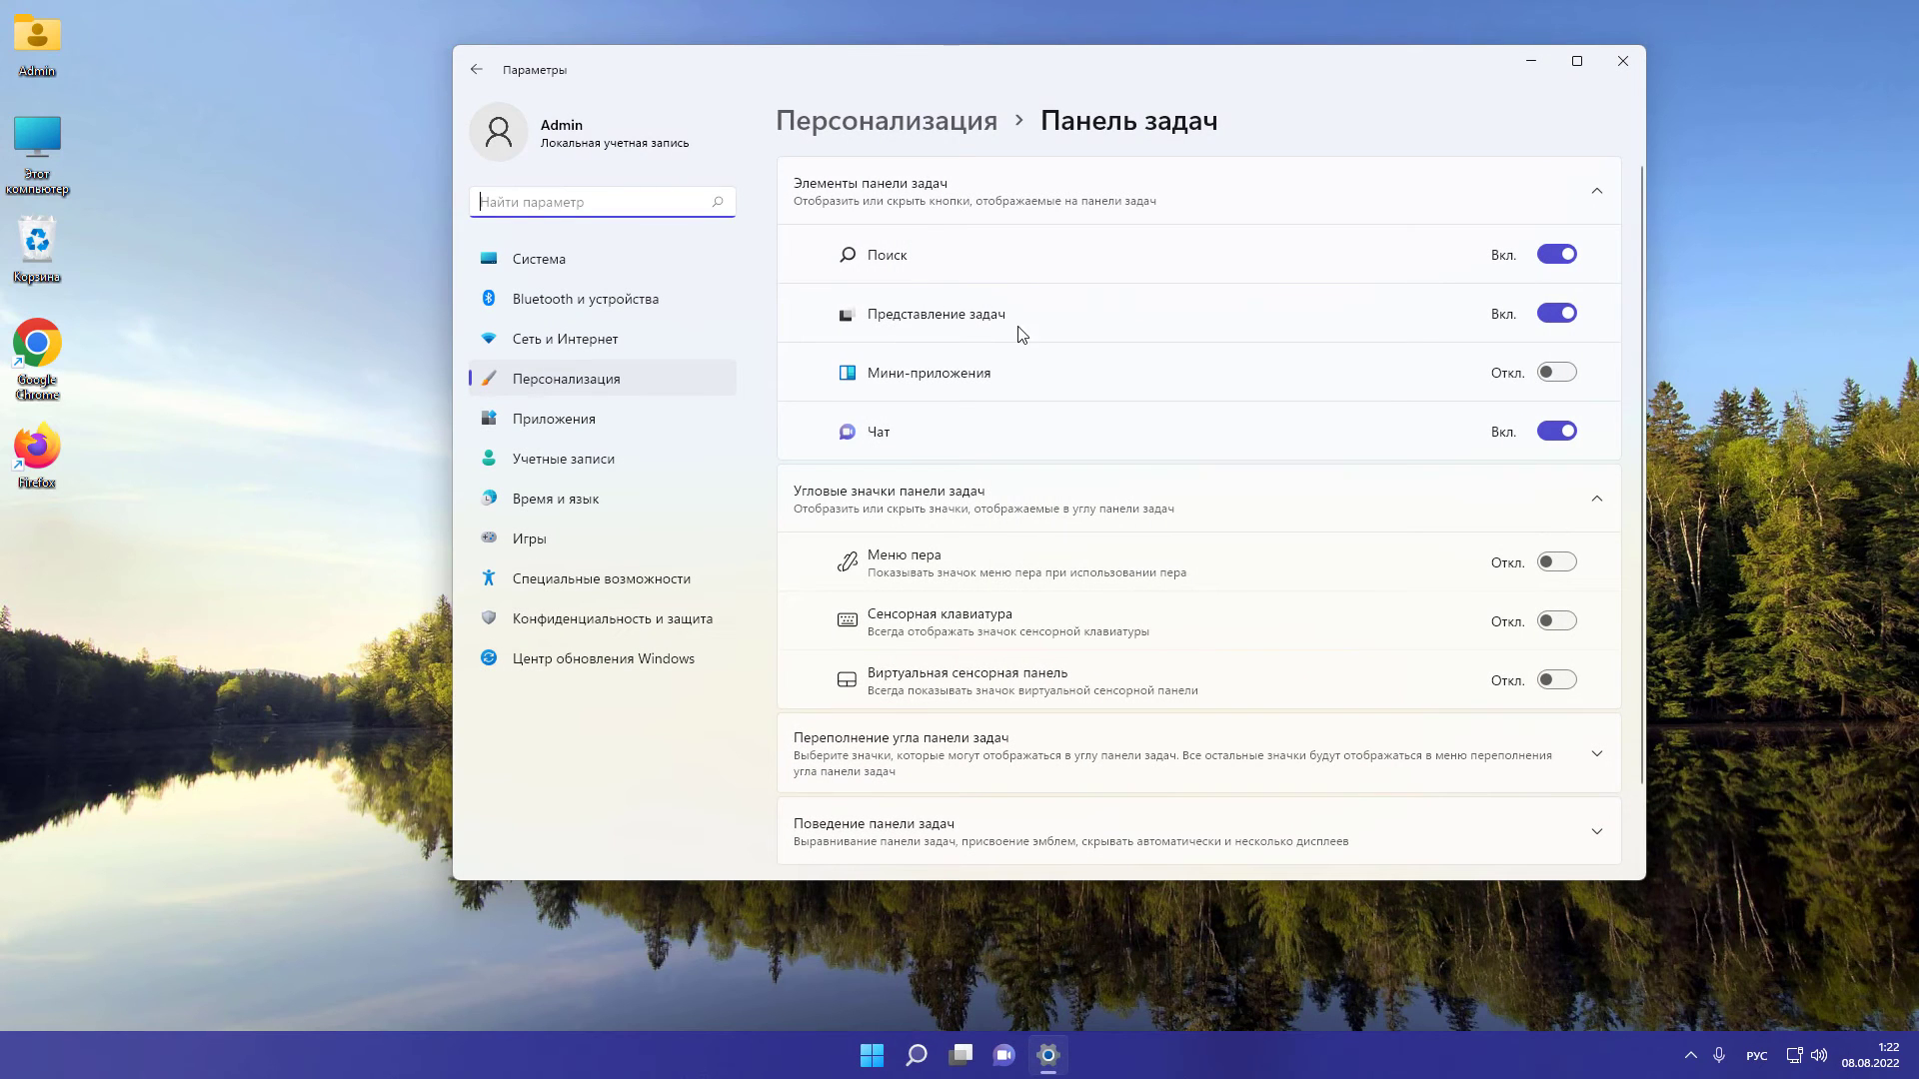
pyautogui.click(1550, 315)
pyautogui.click(1549, 435)
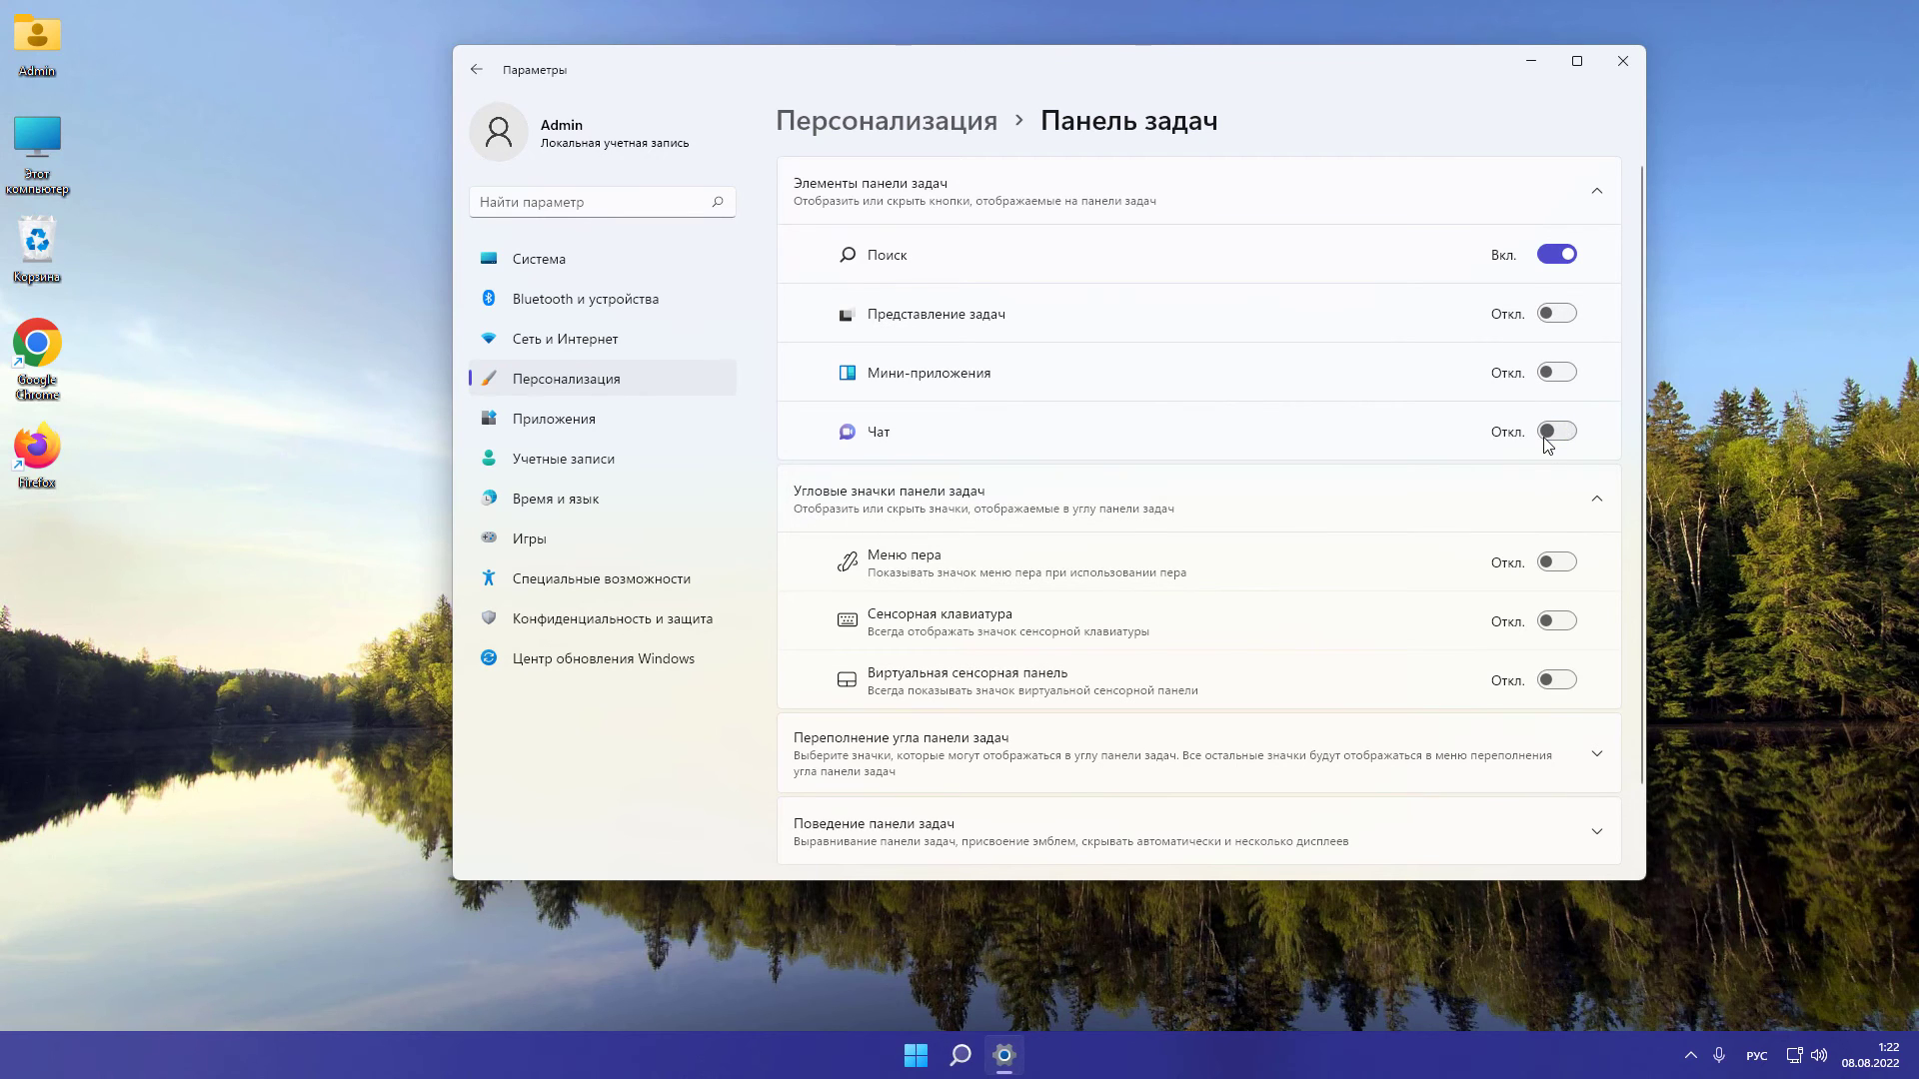
pyautogui.click(1555, 256)
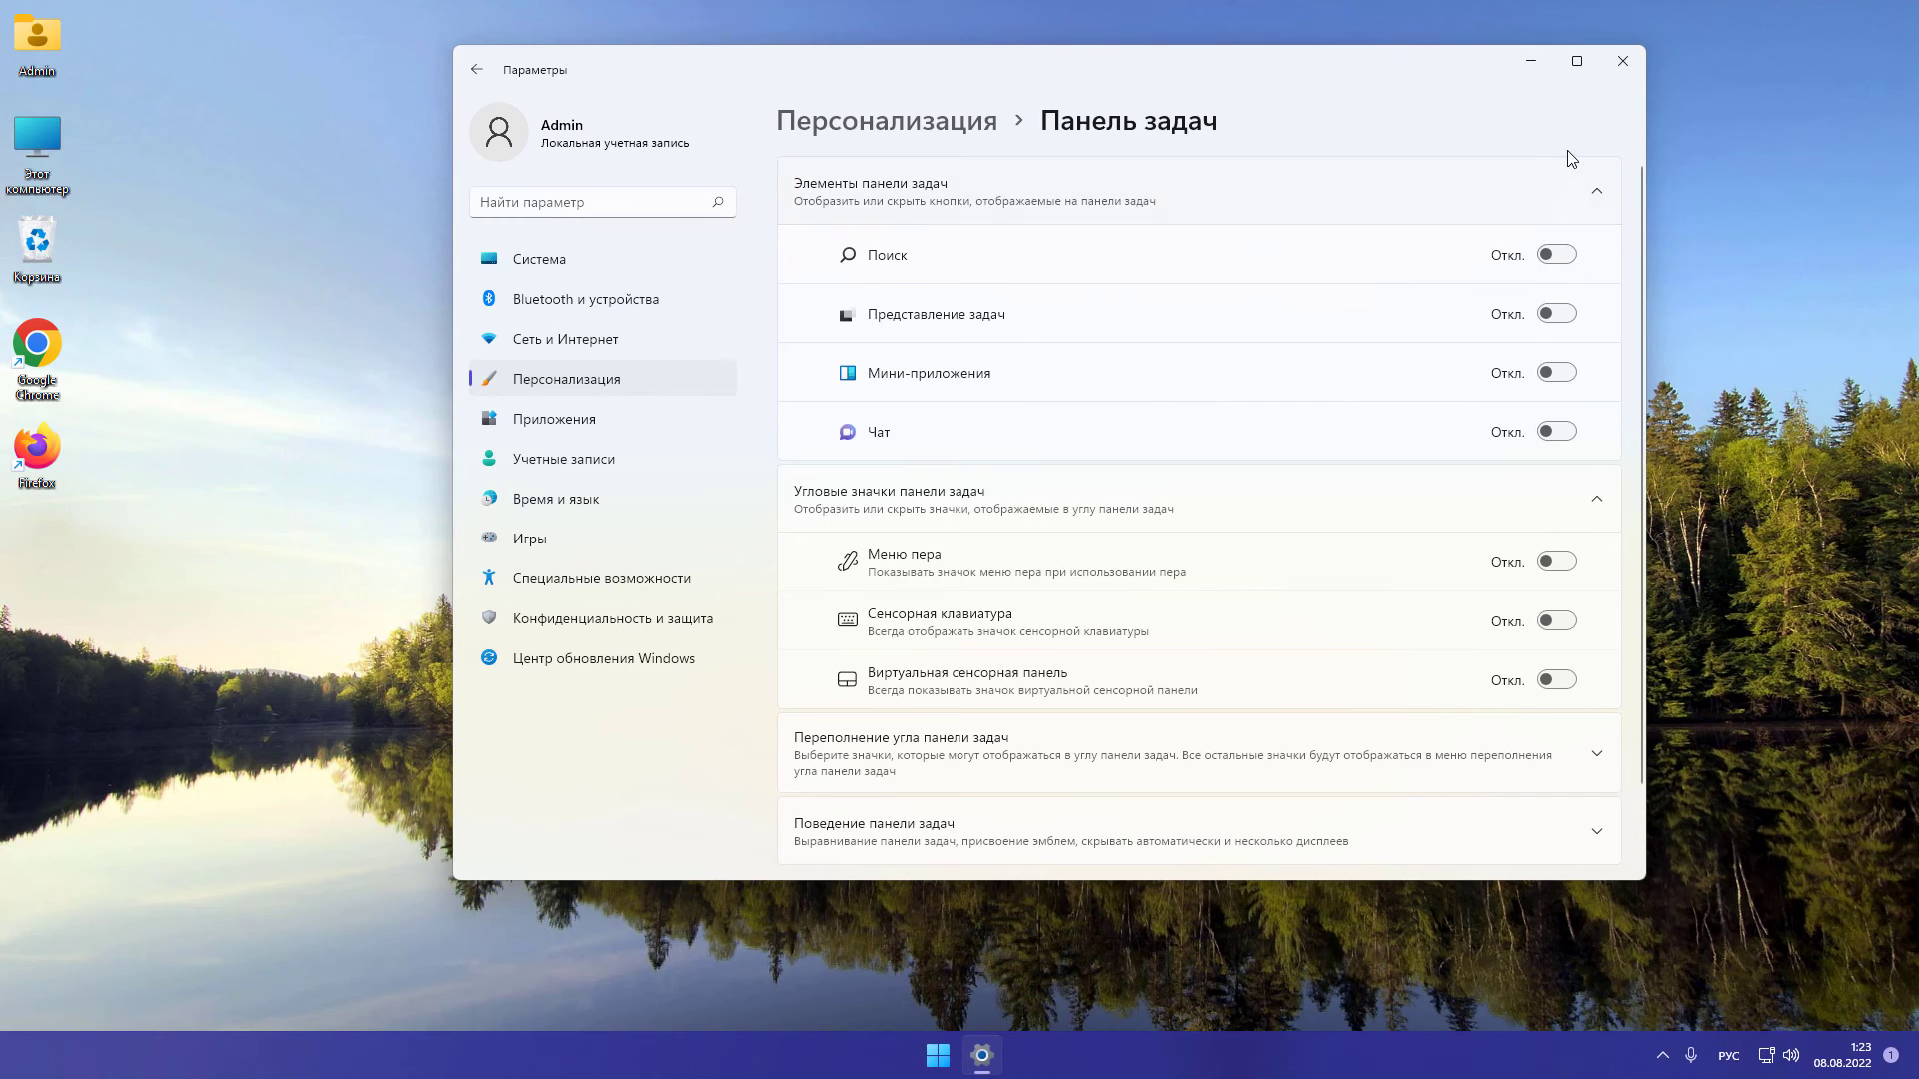
pyautogui.click(1623, 61)
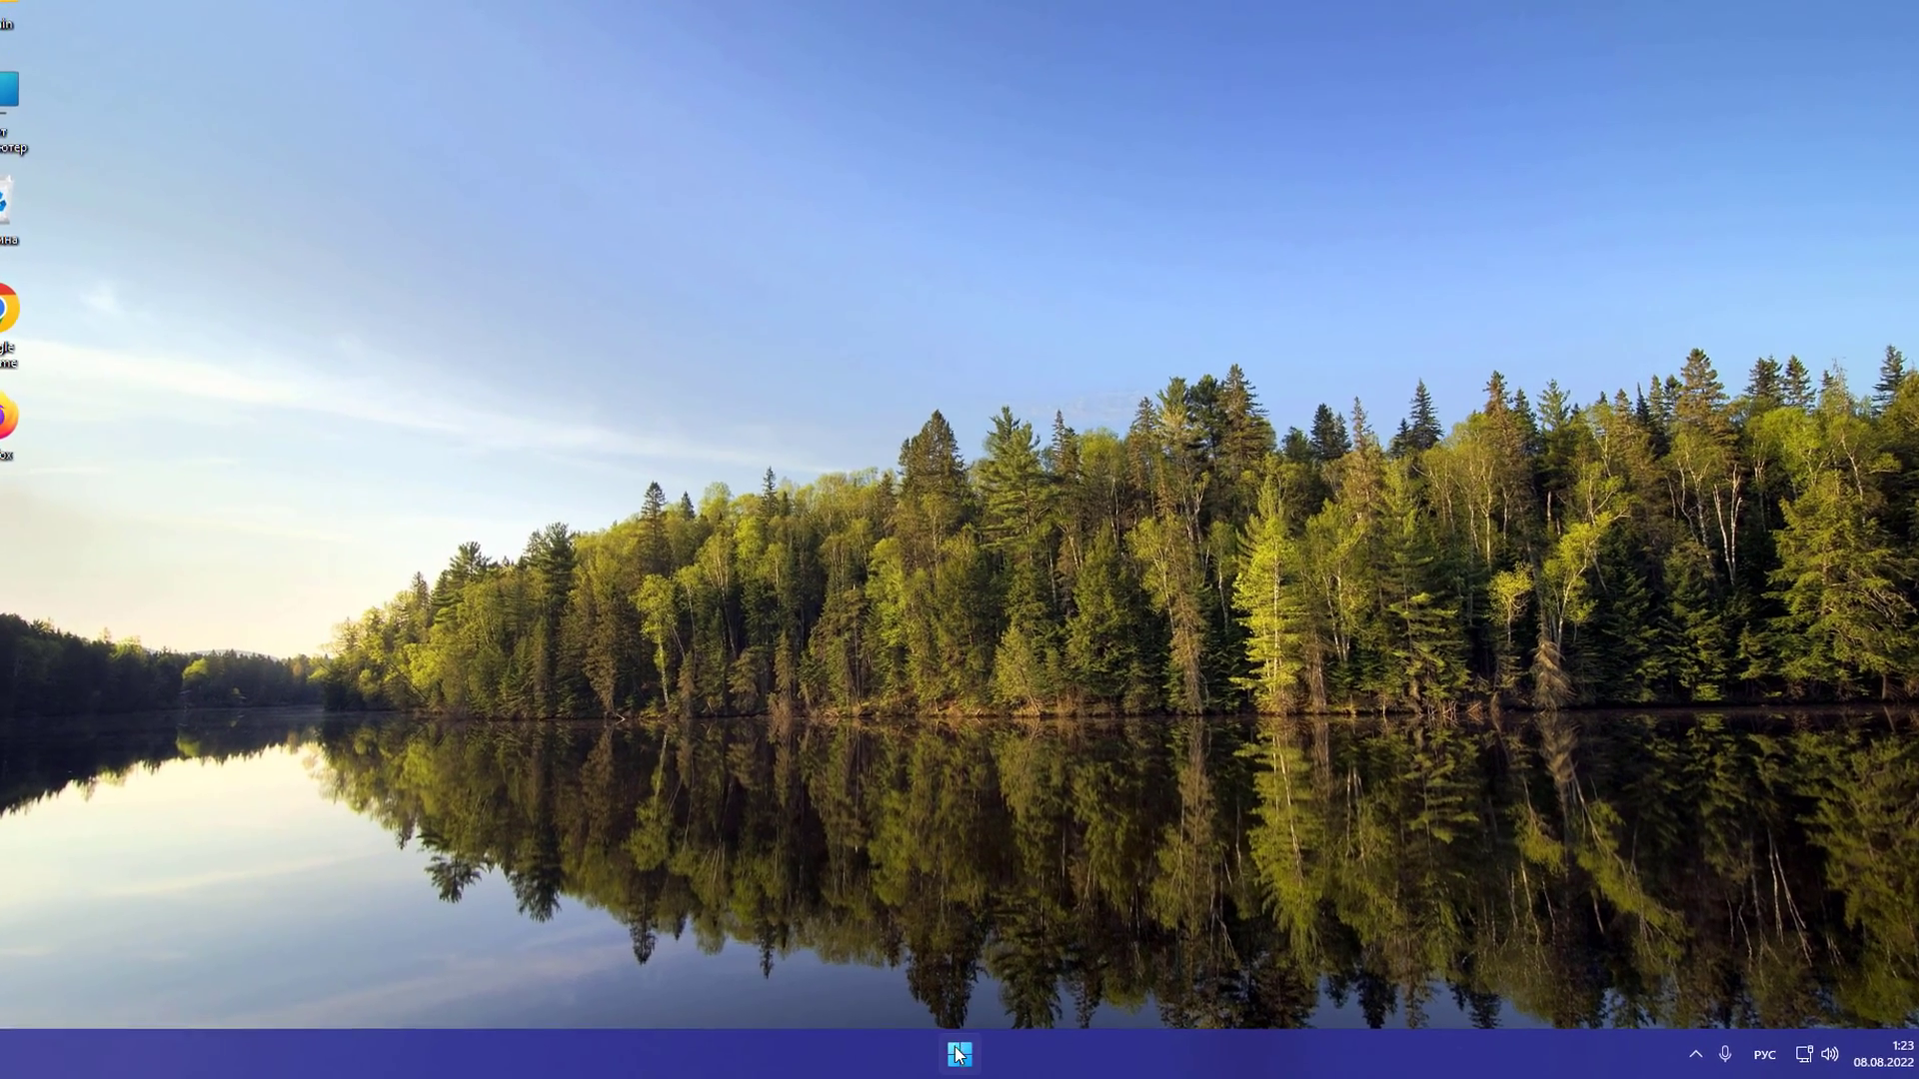
# Step: Open the Пуск menu and view its pinned apps
pyautogui.click(957, 1055)
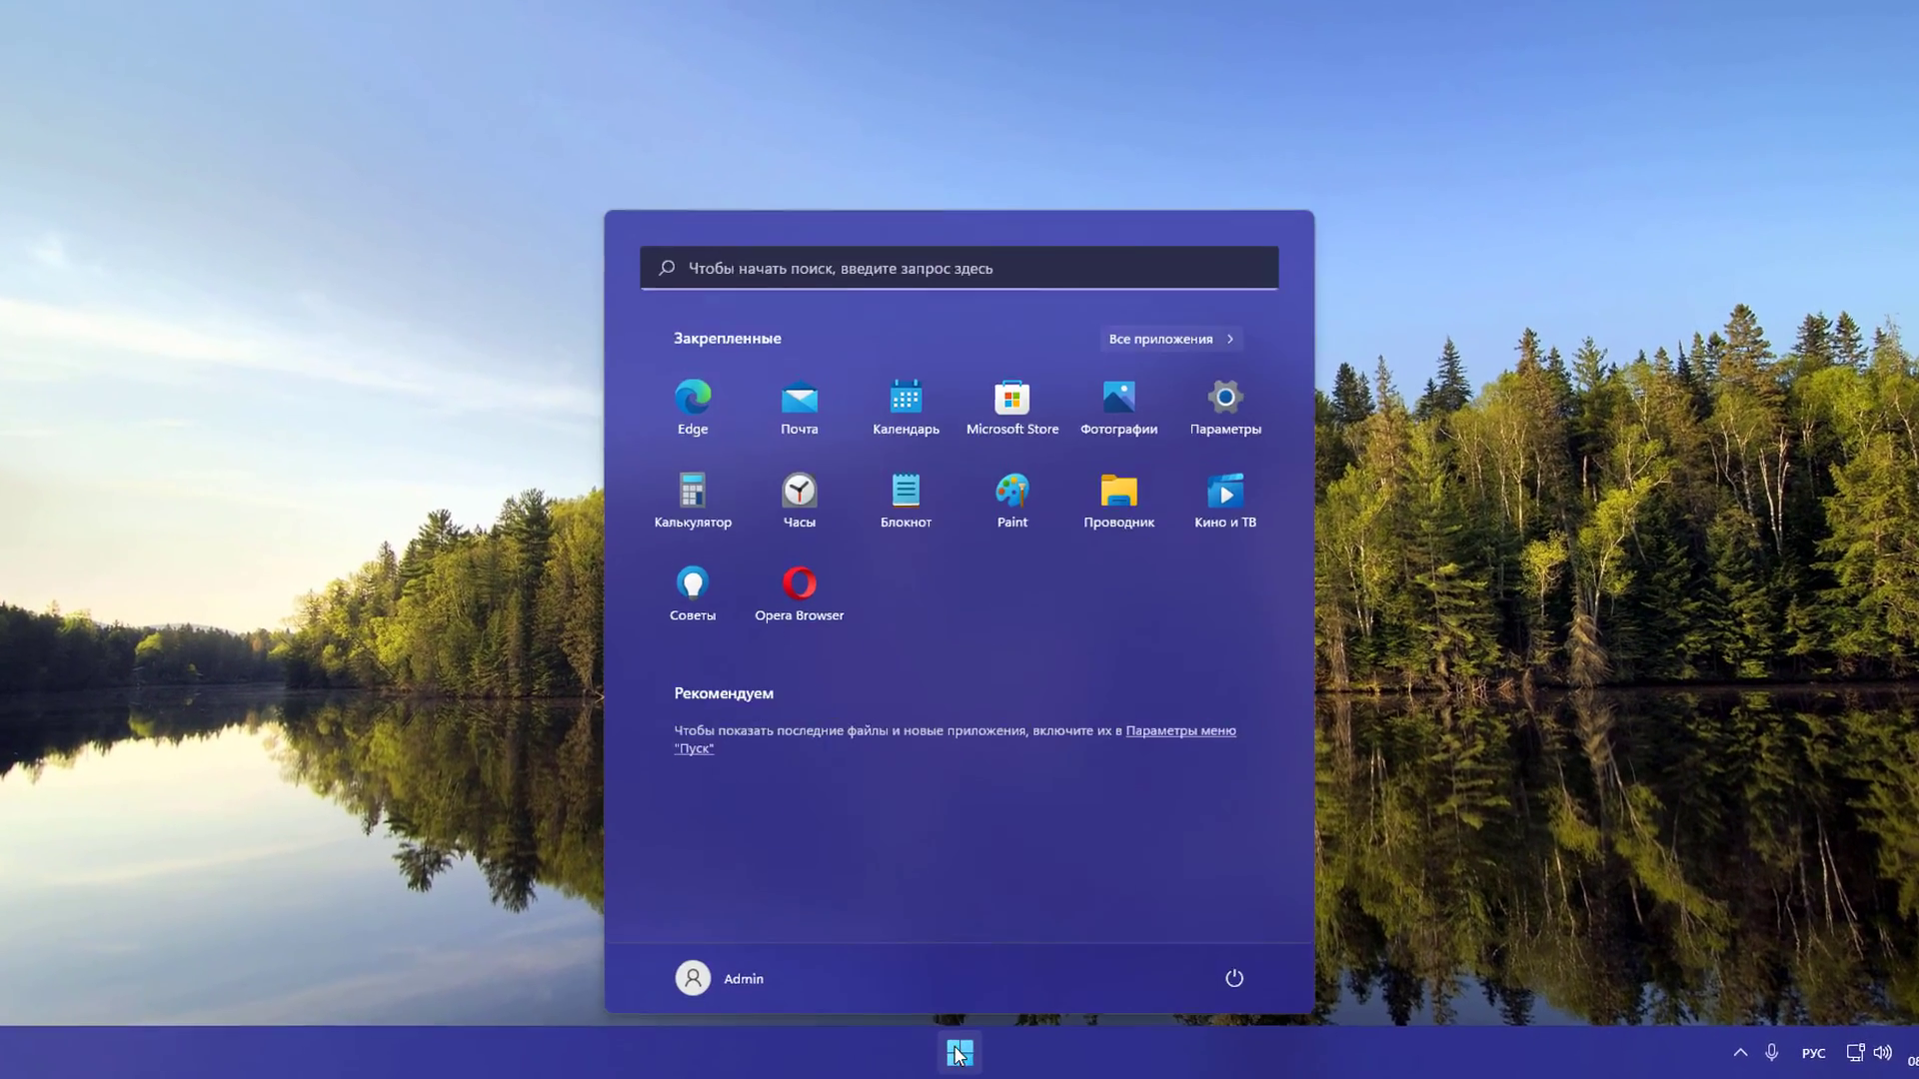
pyautogui.click(957, 1055)
pyautogui.click(957, 1055)
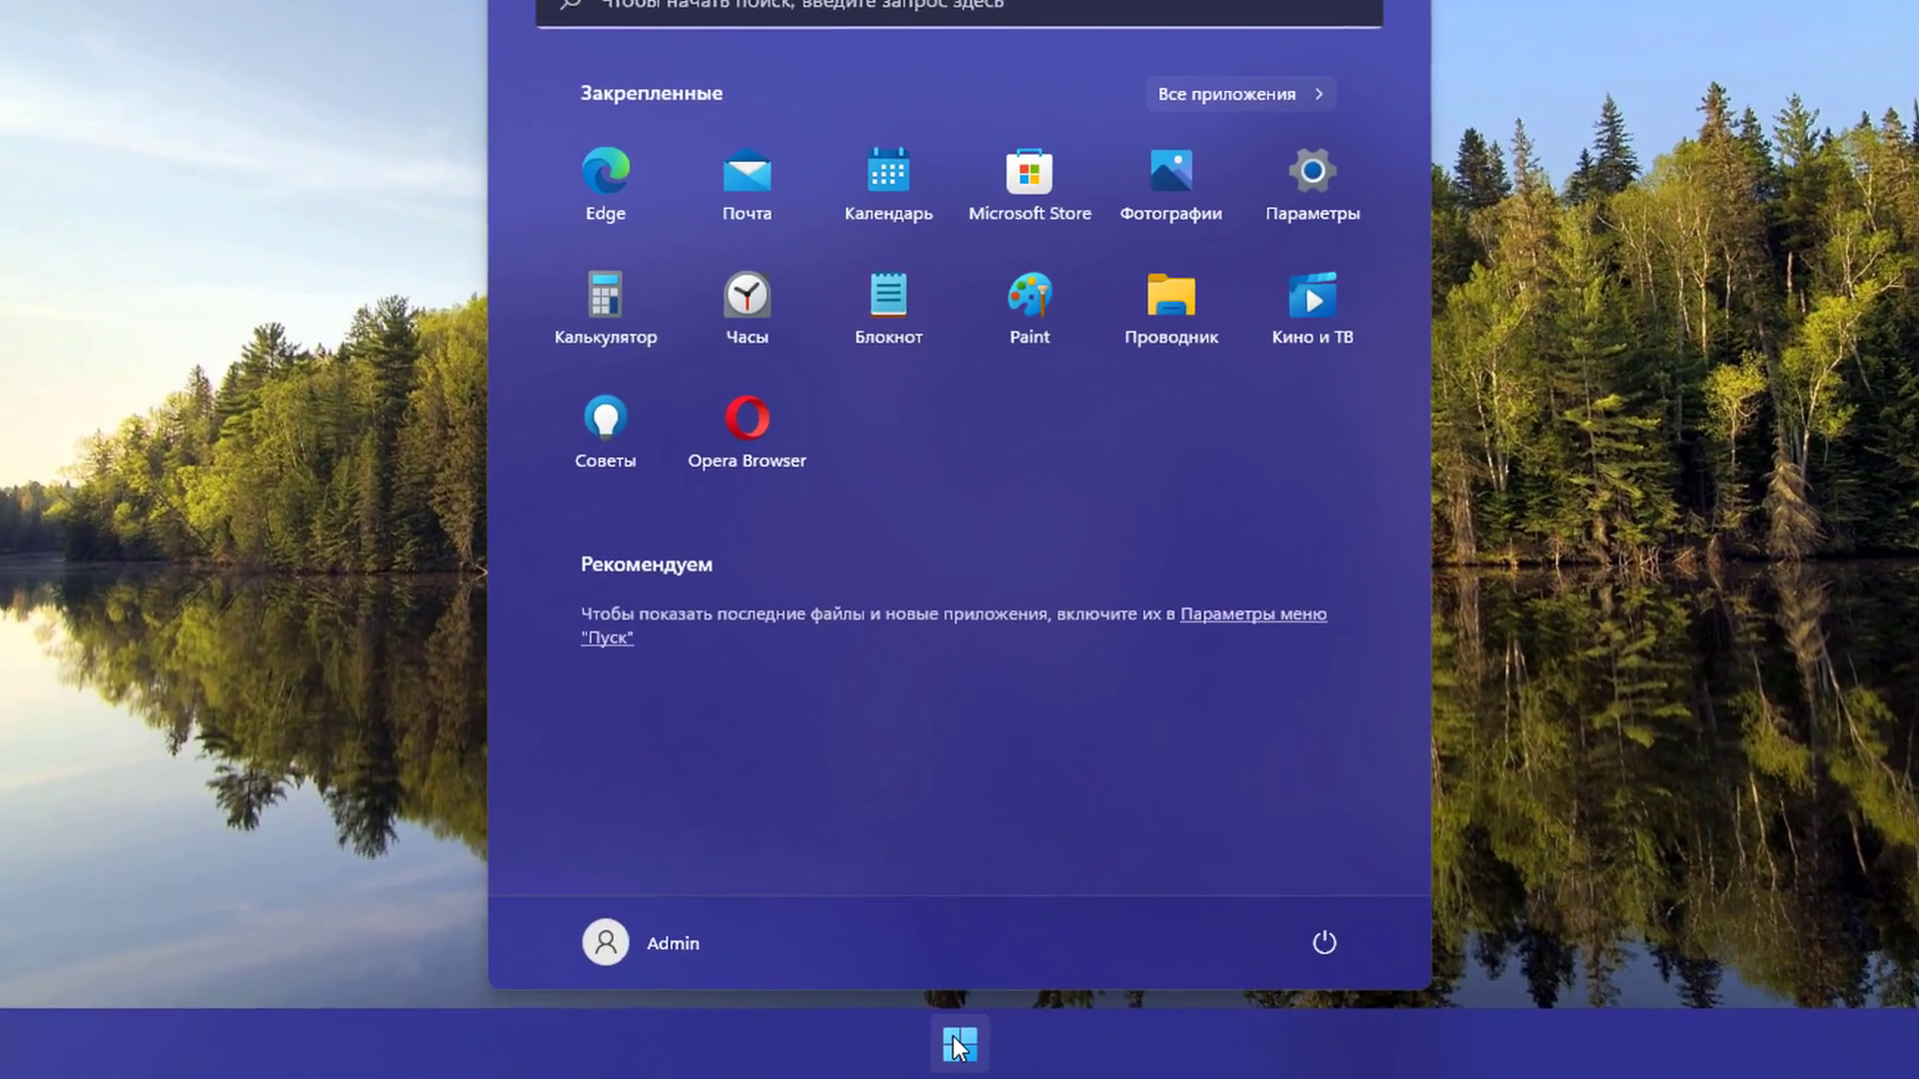